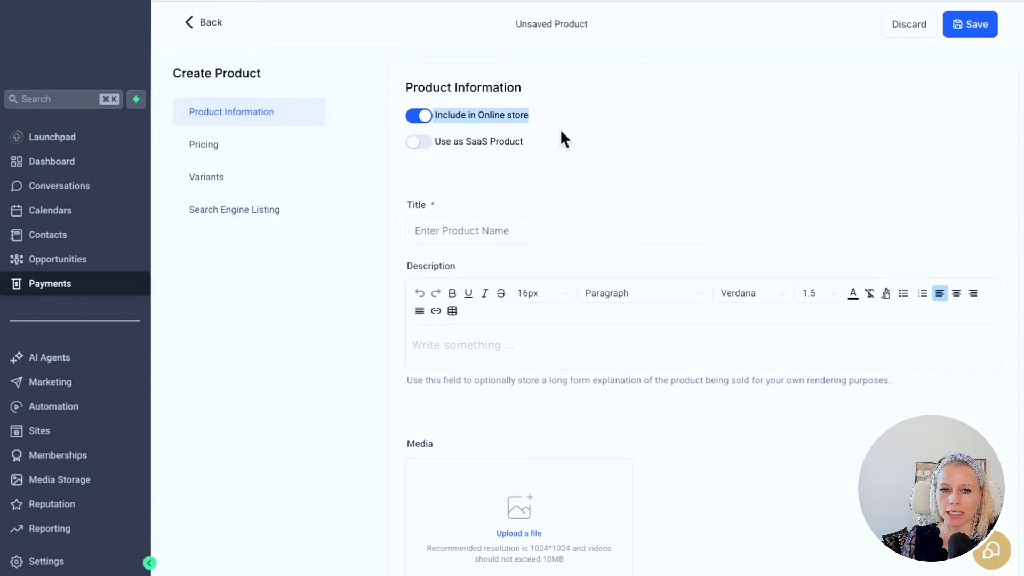
- Place the cursor in the new product's Title field, ready to name the product
{"action": "left_click", "coordinate": [473, 231]}
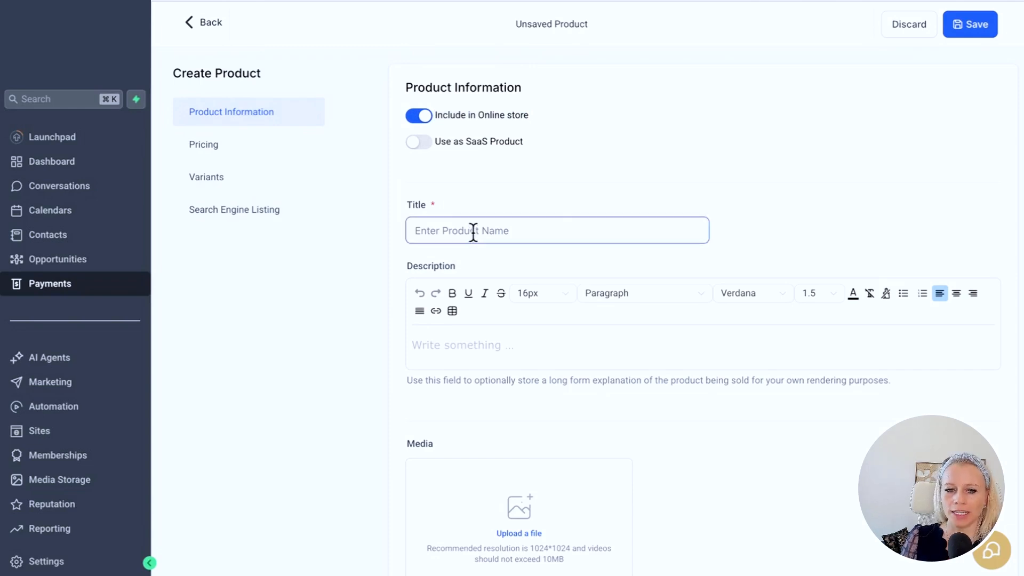
- Enter 'Strawberry Snaps' as the product title
{"action": "type", "text": "Star"}
{"action": "key", "text": "BackSpace"}
{"action": "key", "text": "BackSpace"}
{"action": "type", "text": "ra"}
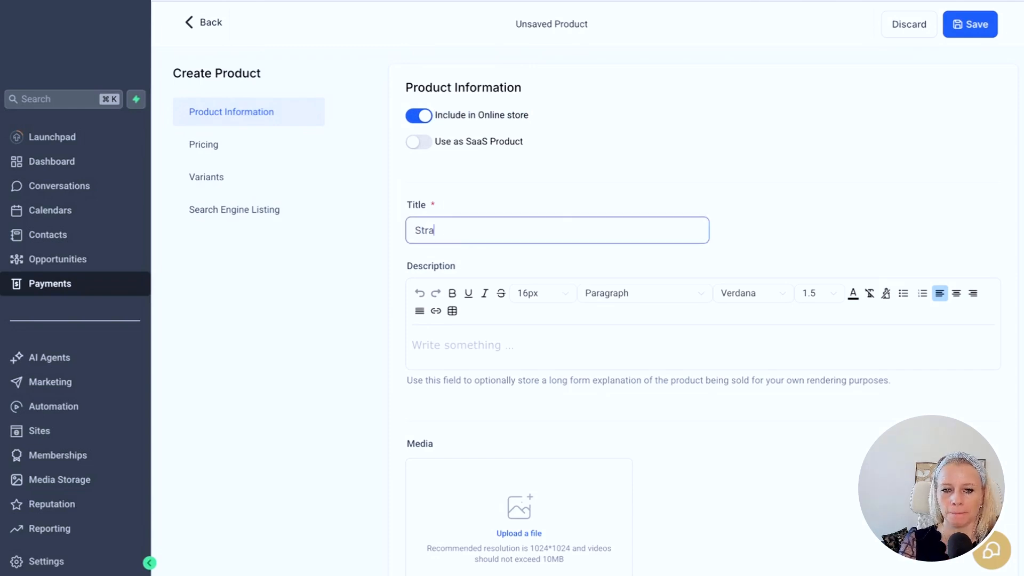
{"action": "type", "text": "wberry Snaps"}
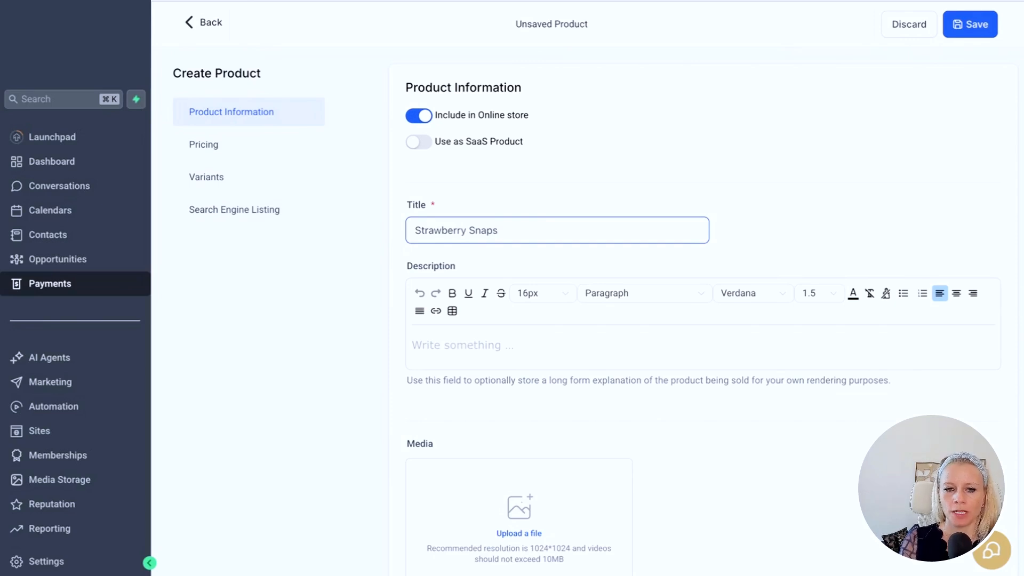
{"action": "key", "text": "super+a"}
{"action": "left_click", "coordinate": [523, 209]}
{"action": "scroll", "coordinate": [824, 386], "scroll_direction": "down", "scroll_amount": 2}
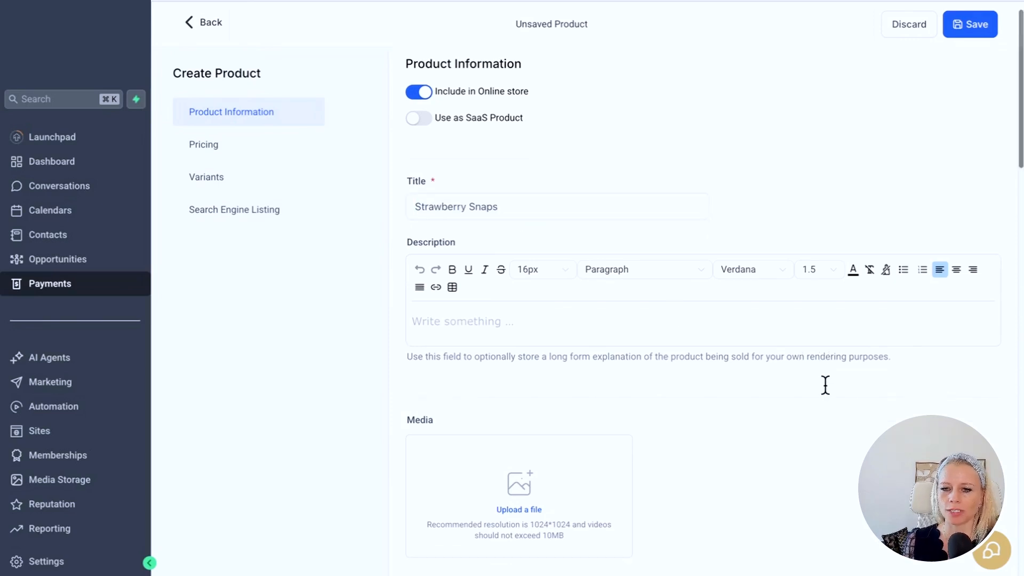
- Write 'Sweetest Summer 2025' as the product description
{"action": "left_click", "coordinate": [482, 300]}
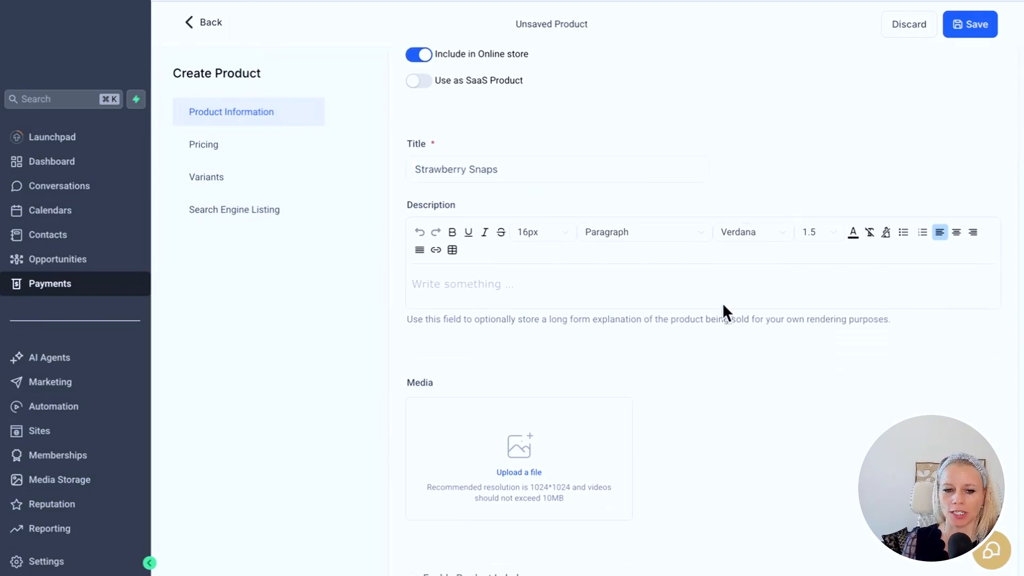
{"action": "type", "text": "Sweetest S"}
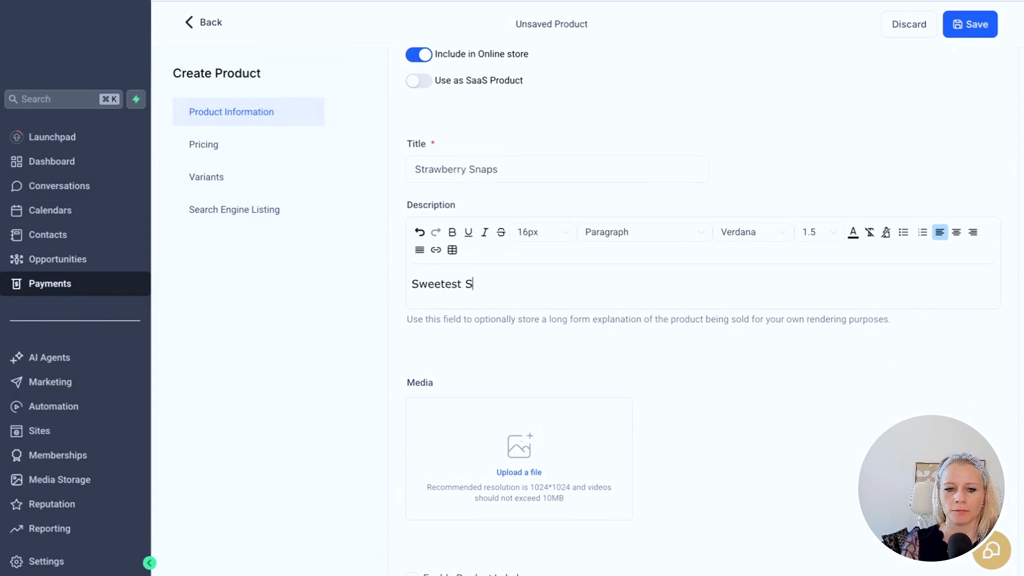
{"action": "type", "text": "ummer 2025"}
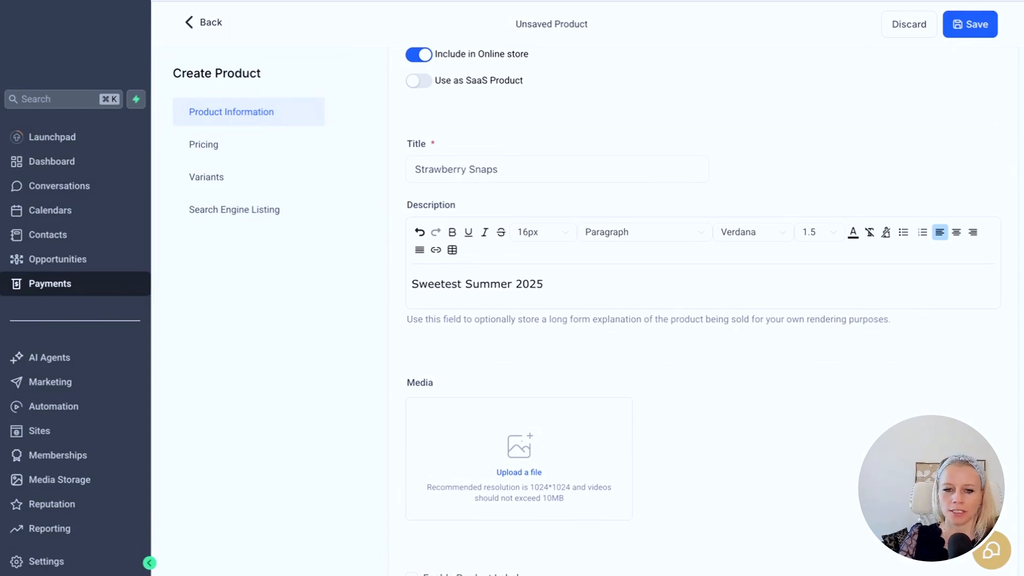
{"action": "scroll", "coordinate": [721, 291], "scroll_direction": "down", "scroll_amount": 3}
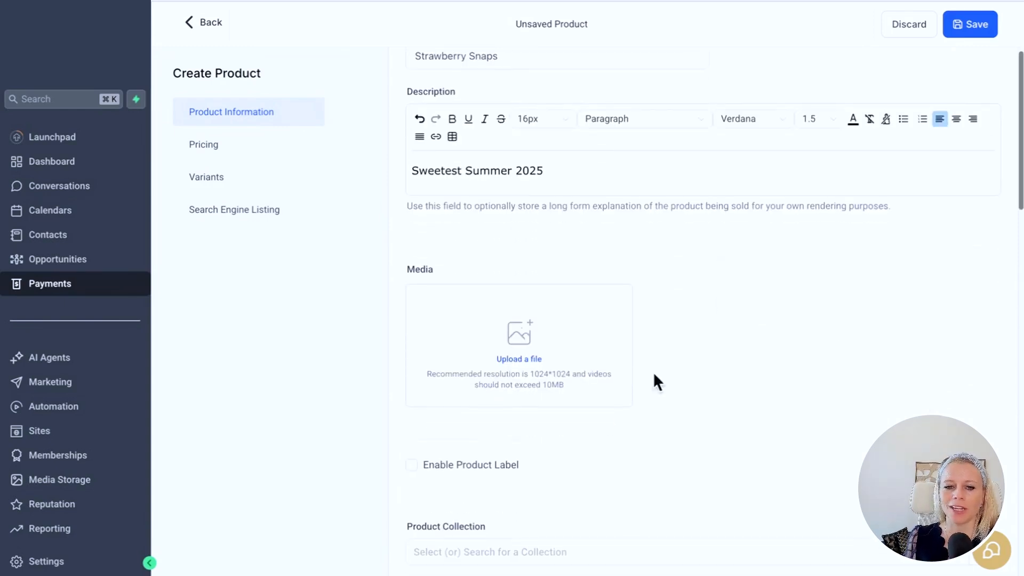
- Add the bottle screenshot as the featured image and the strawberry photo as a second image, both from the Demo folder
{"action": "left_click", "coordinate": [525, 383]}
{"action": "left_click", "coordinate": [178, 210]}
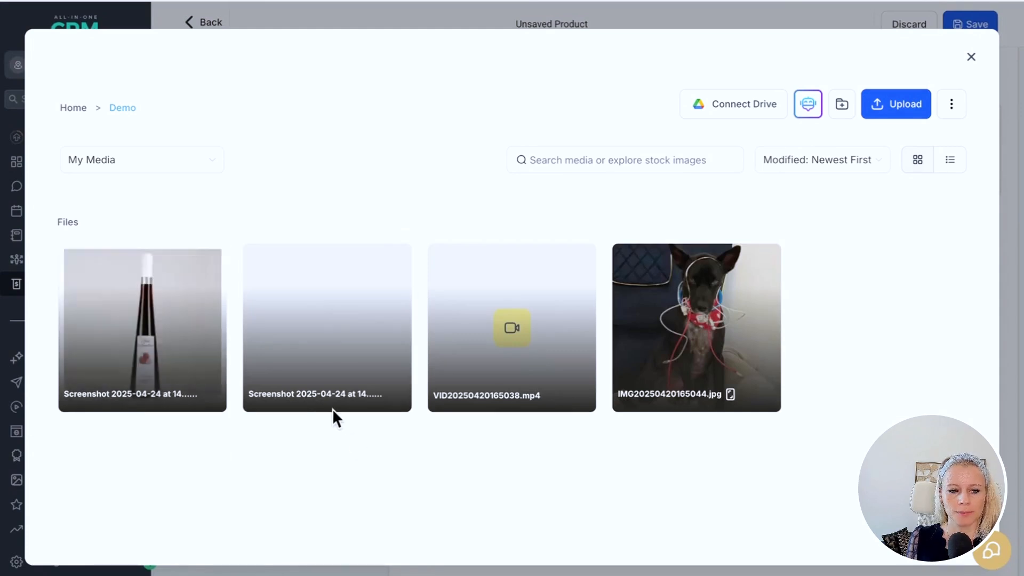
{"action": "mouse_move", "coordinate": [224, 410]}
{"action": "left_click", "coordinate": [172, 347]}
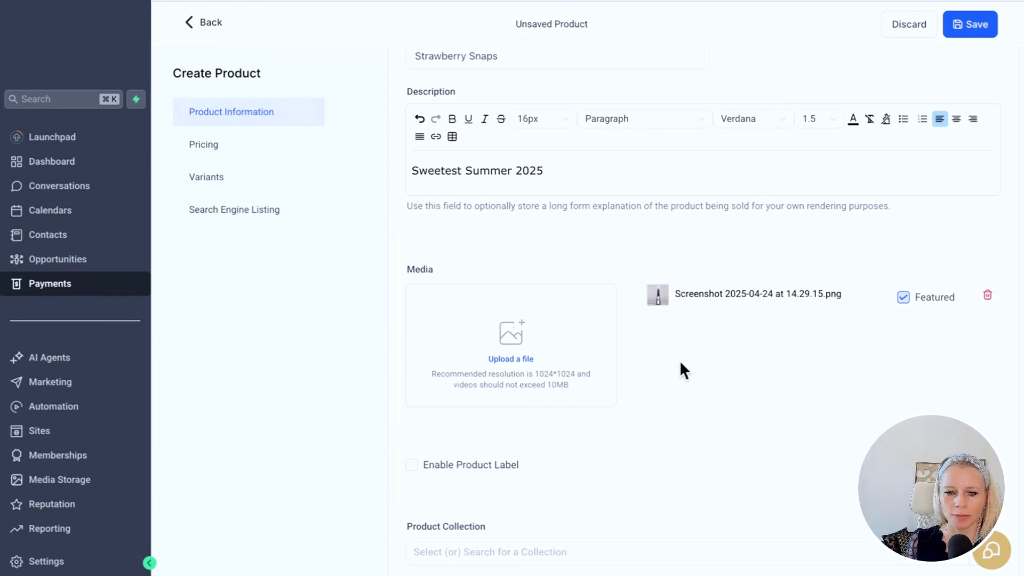
{"action": "left_click", "coordinate": [525, 363]}
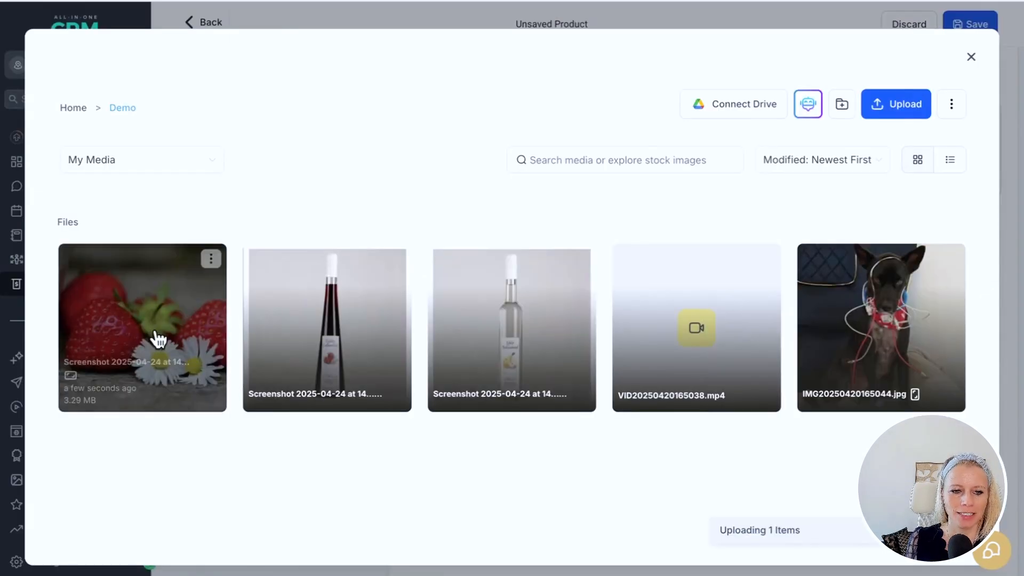
{"action": "left_click", "coordinate": [156, 334]}
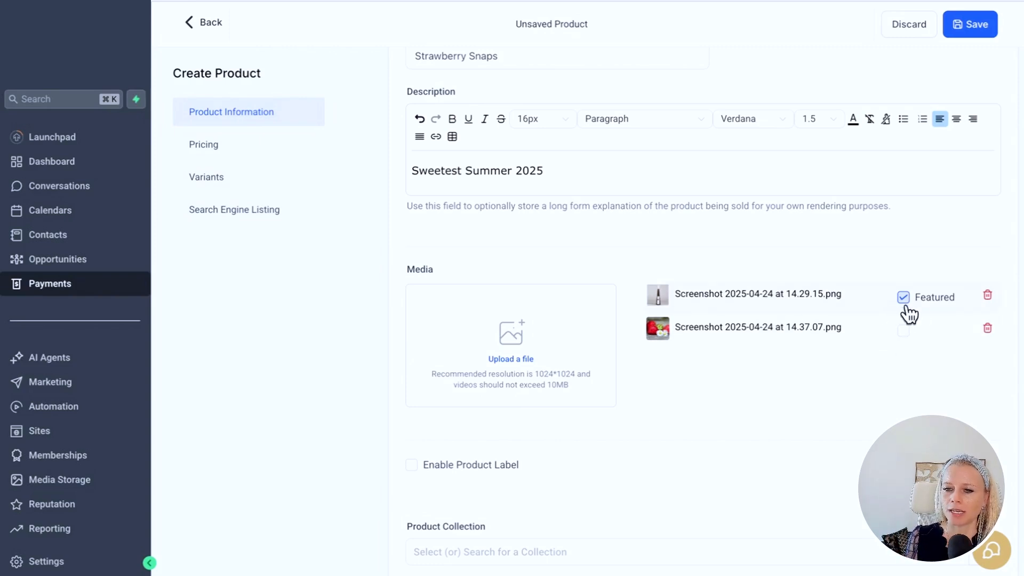
{"action": "scroll", "coordinate": [731, 427], "scroll_direction": "down", "scroll_amount": 4}
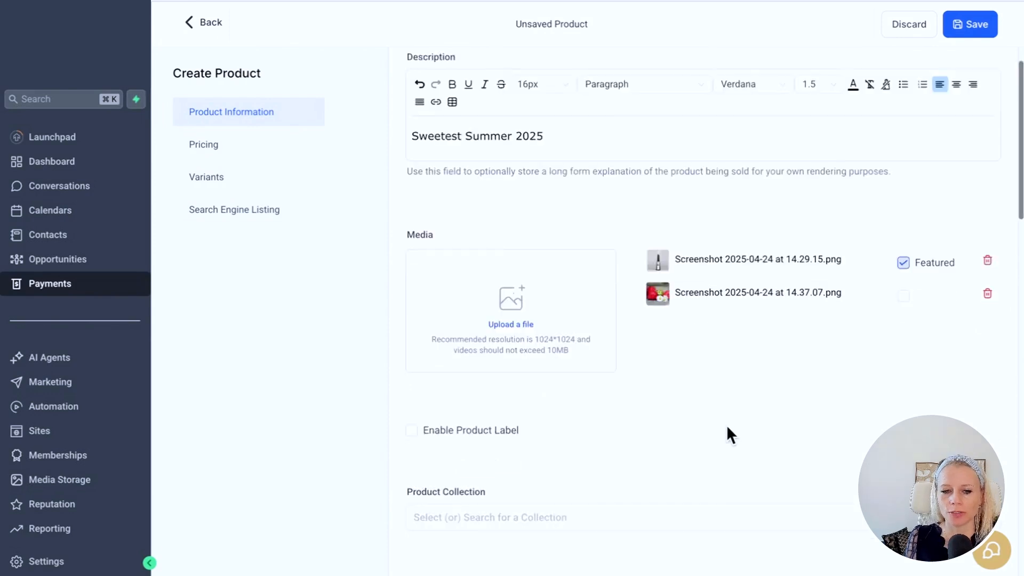
- Enable a 'Summer Sale' product label running from April 24 to May 23, 2025
{"action": "left_click", "coordinate": [412, 275]}
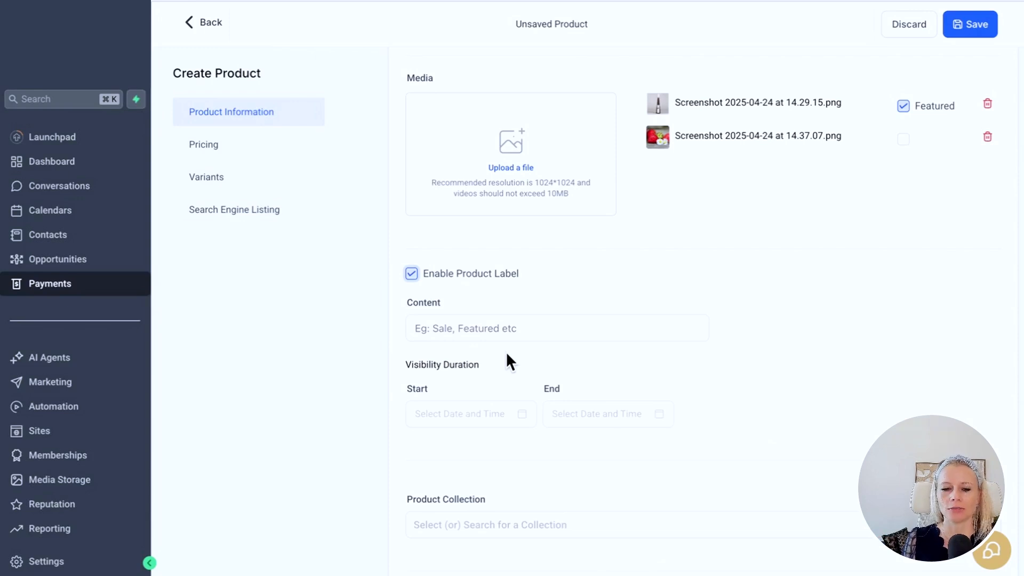
{"action": "left_click", "coordinate": [491, 323]}
{"action": "type", "text": "Summer "}
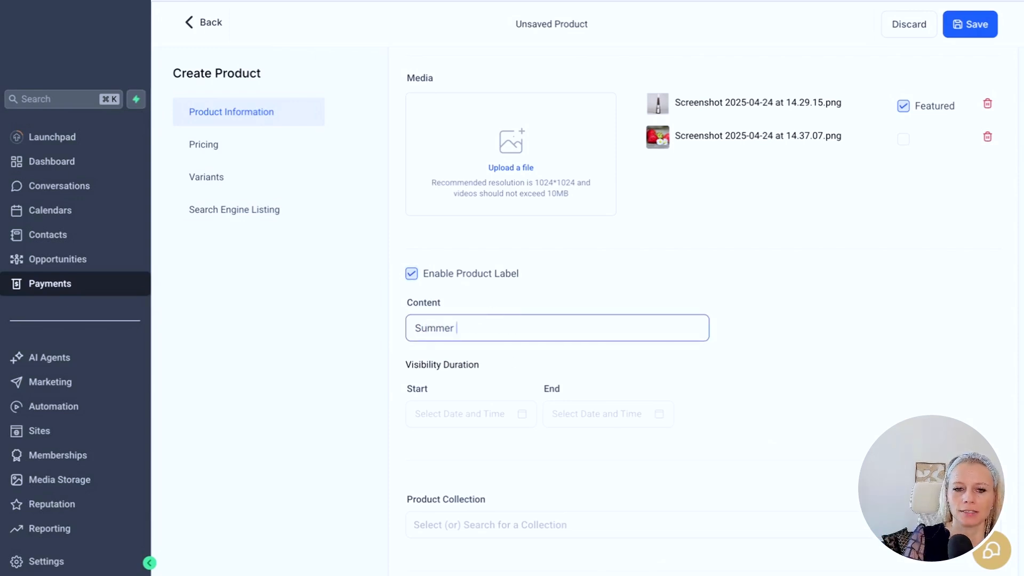
{"action": "type", "text": "Sale"}
{"action": "left_click", "coordinate": [439, 416]}
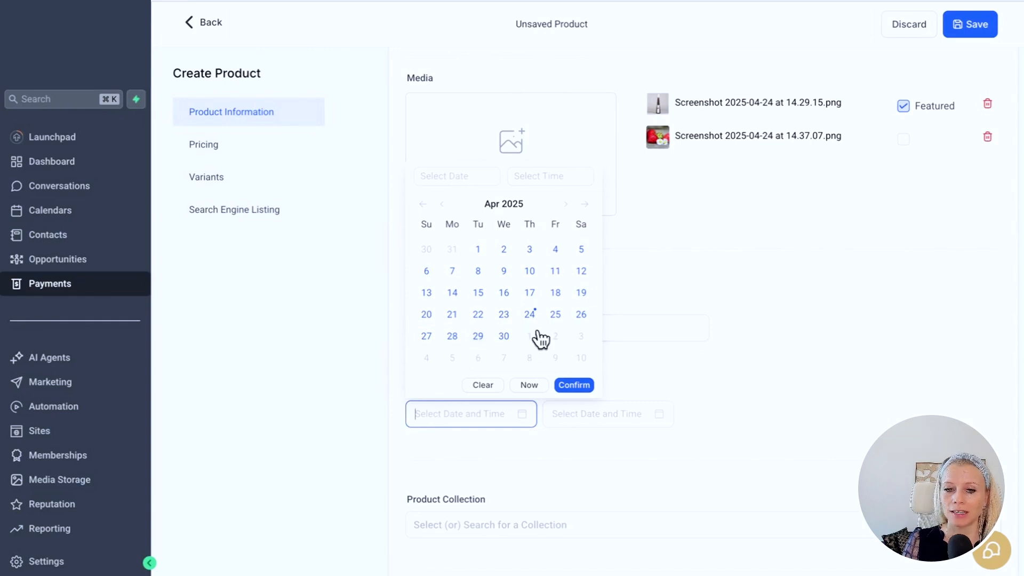
{"action": "left_click", "coordinate": [530, 315]}
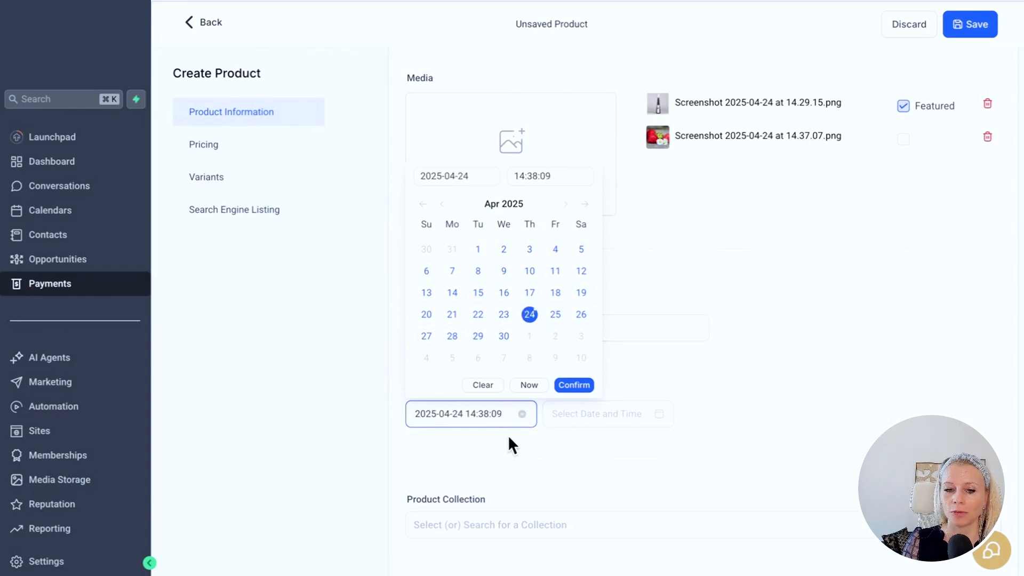
{"action": "left_click", "coordinate": [569, 413]}
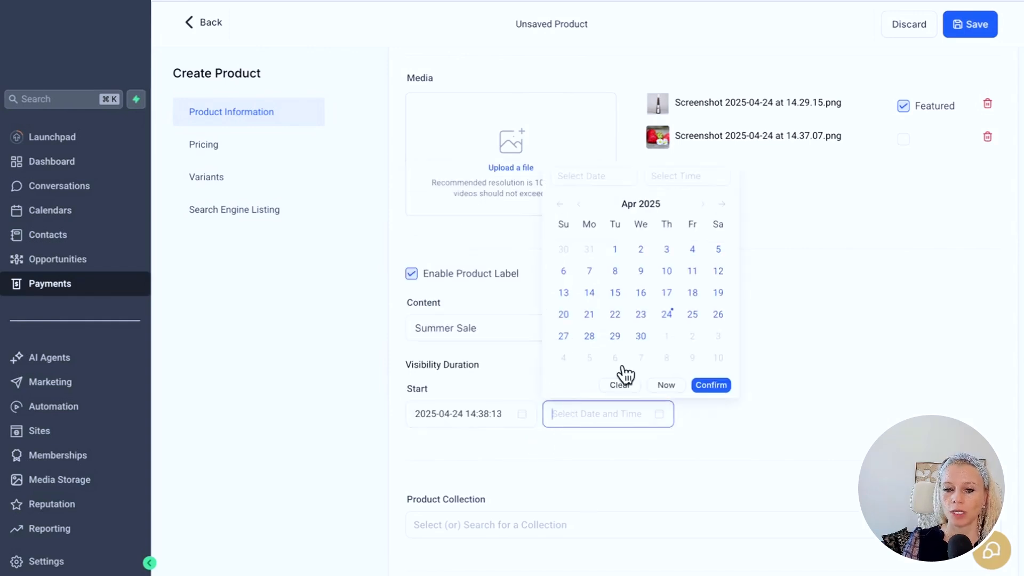
{"action": "left_click", "coordinate": [703, 205]}
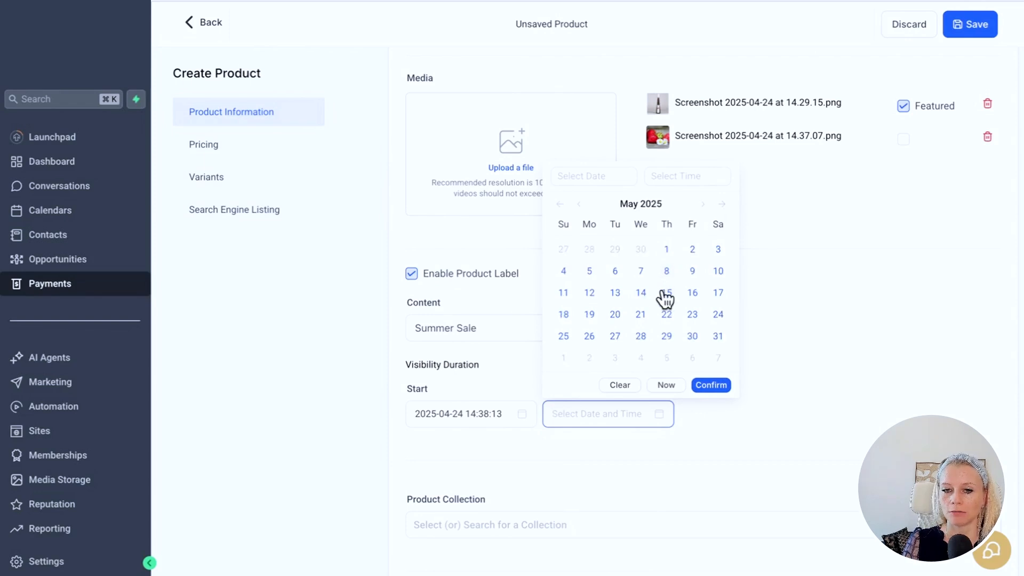
{"action": "left_click", "coordinate": [691, 316]}
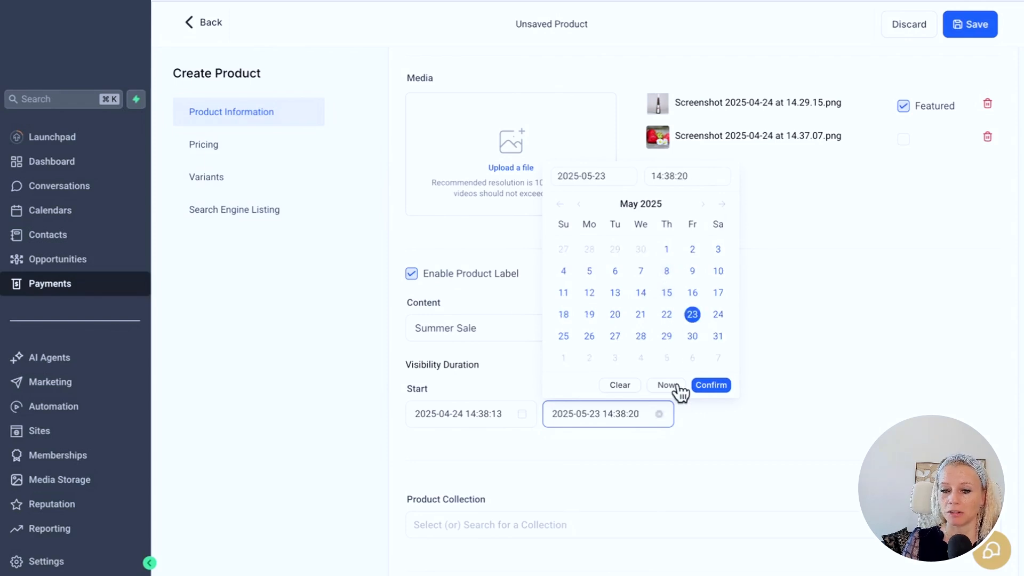
{"action": "left_click", "coordinate": [704, 387]}
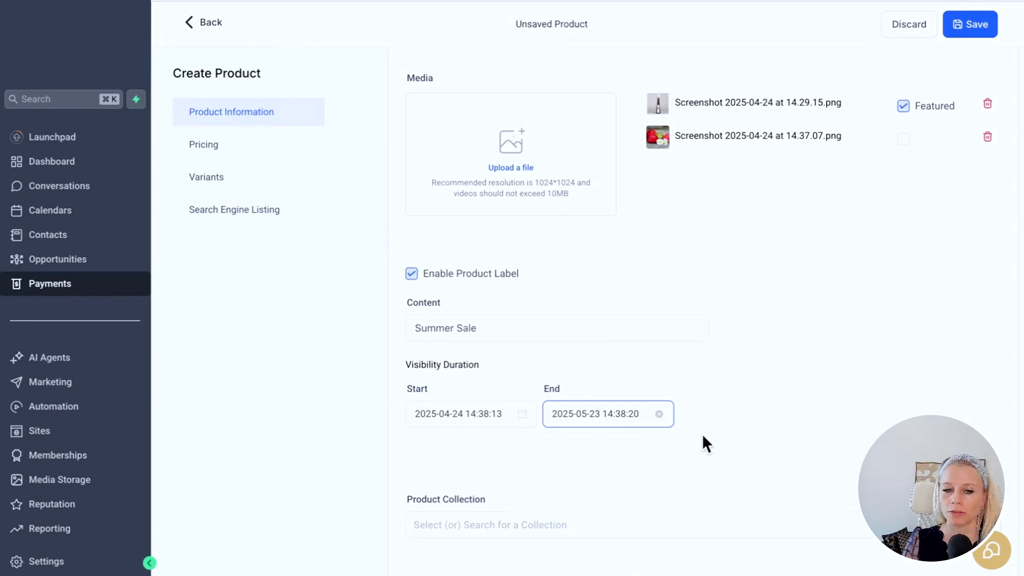
{"action": "scroll", "coordinate": [701, 434], "scroll_direction": "down", "scroll_amount": 5}
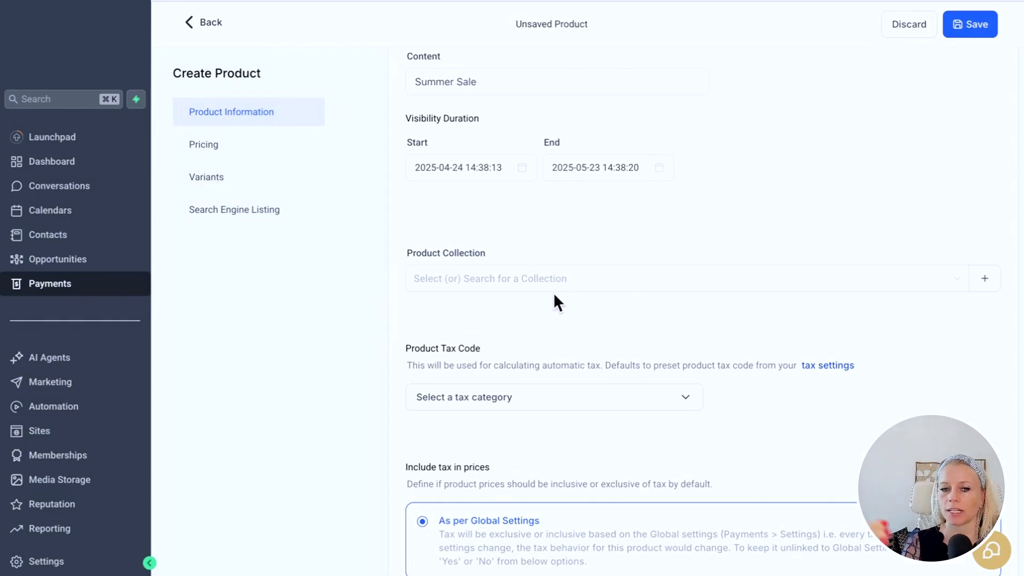
{"action": "left_click", "coordinate": [987, 283]}
{"action": "left_click", "coordinate": [444, 209]}
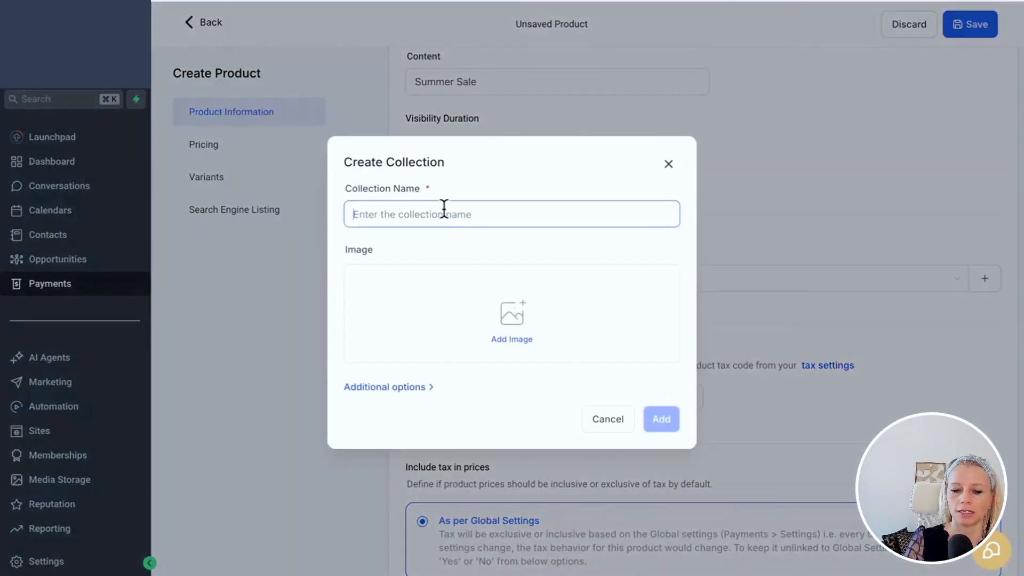
{"action": "type", "text": "Summer Collection"}
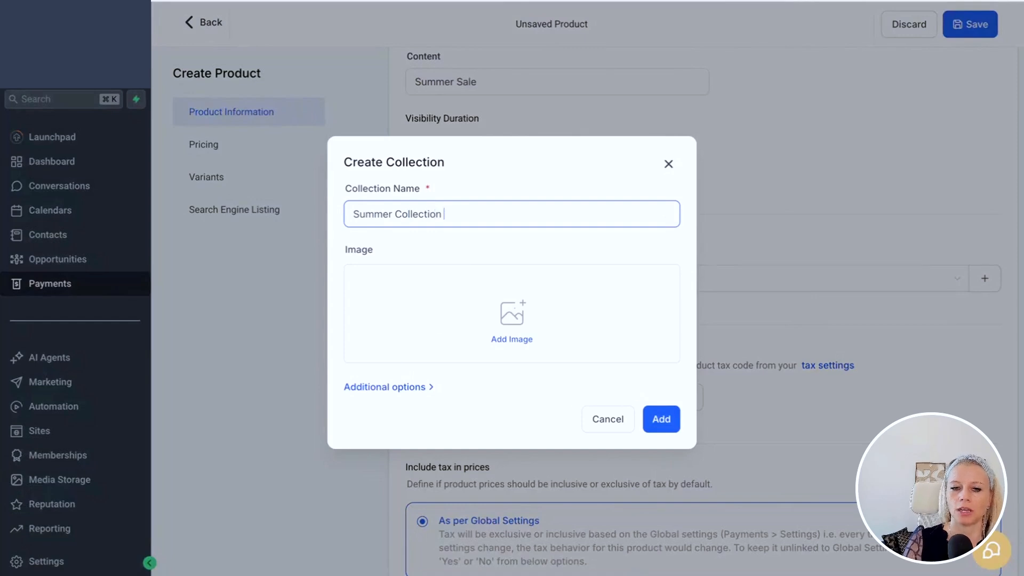
{"action": "left_click", "coordinate": [420, 390]}
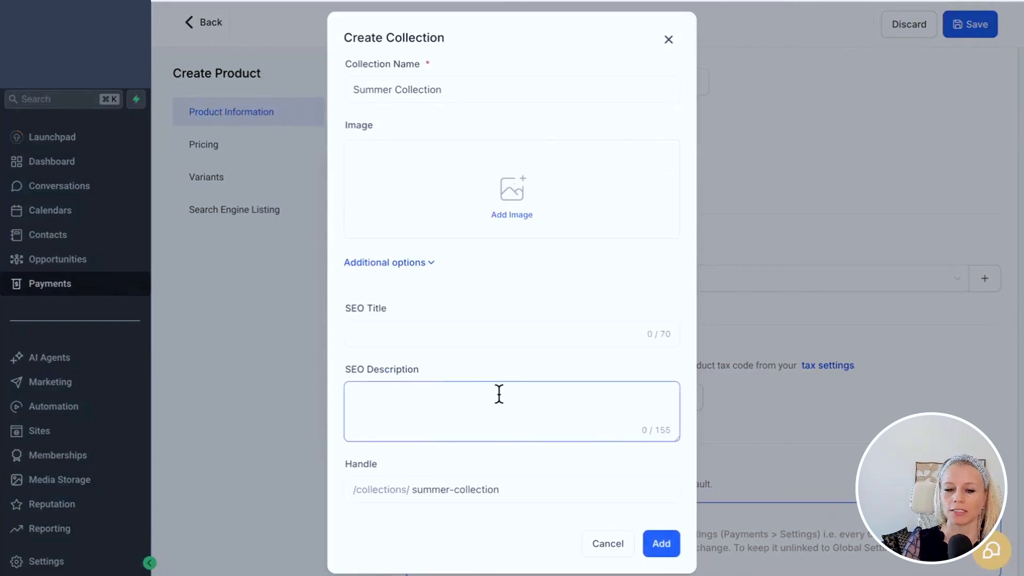
{"action": "left_click", "coordinate": [605, 551]}
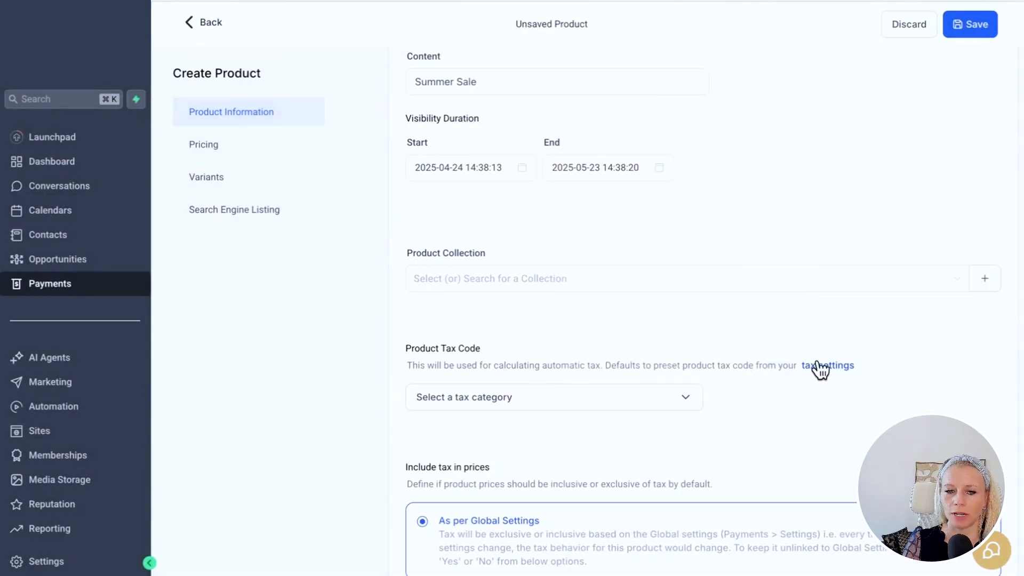
{"action": "scroll", "coordinate": [818, 366], "scroll_direction": "down", "scroll_amount": 3}
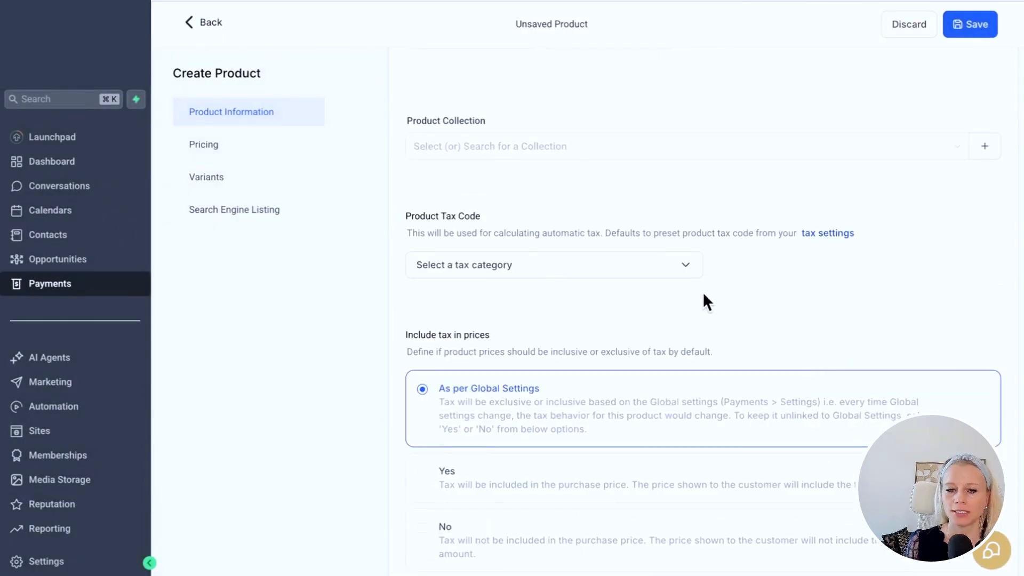
{"action": "left_click", "coordinate": [687, 275]}
{"action": "scroll", "coordinate": [256, 345], "scroll_direction": "down", "scroll_amount": 3}
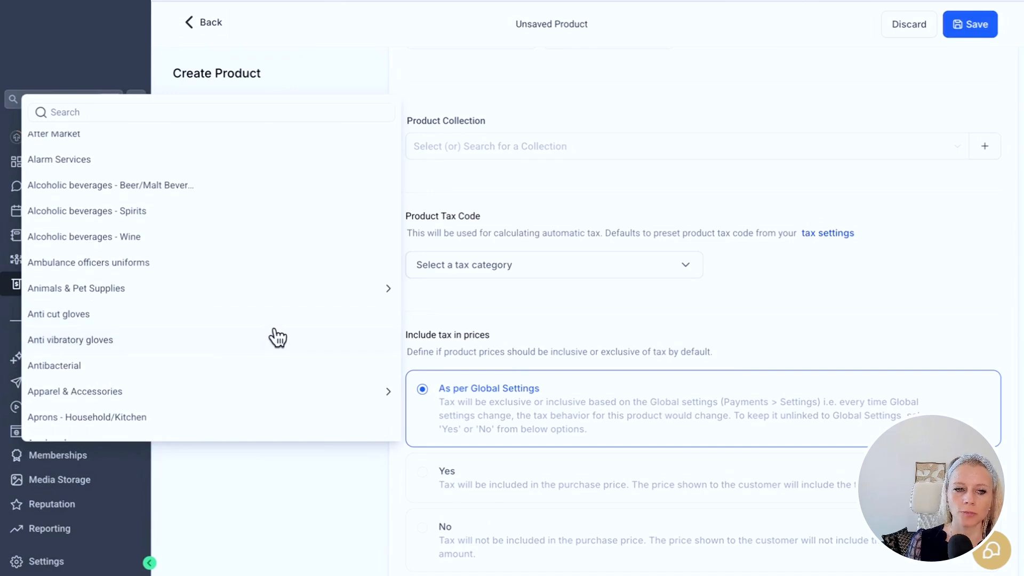
{"action": "left_click", "coordinate": [247, 219]}
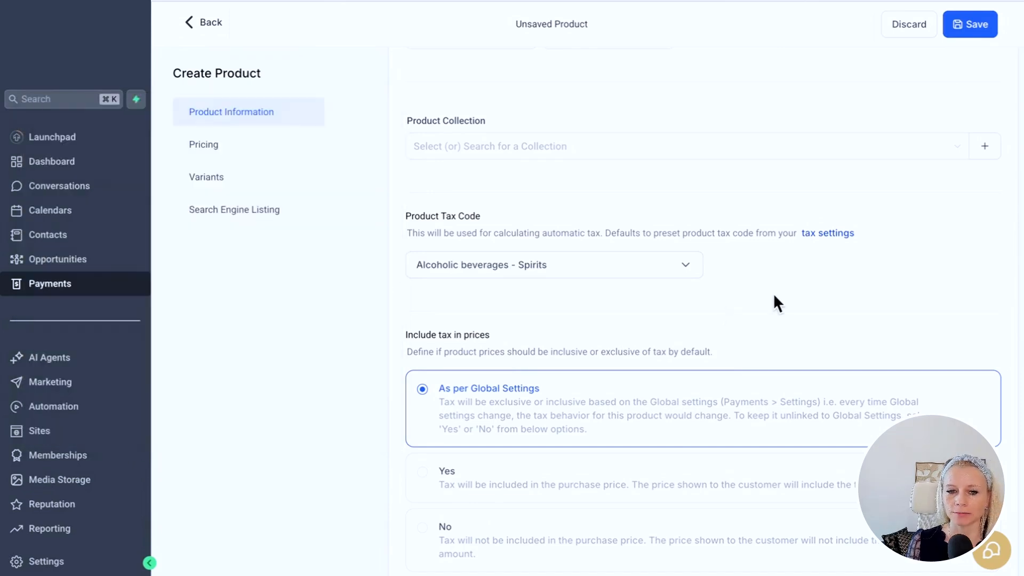
{"action": "scroll", "coordinate": [773, 292], "scroll_direction": "down", "scroll_amount": 3}
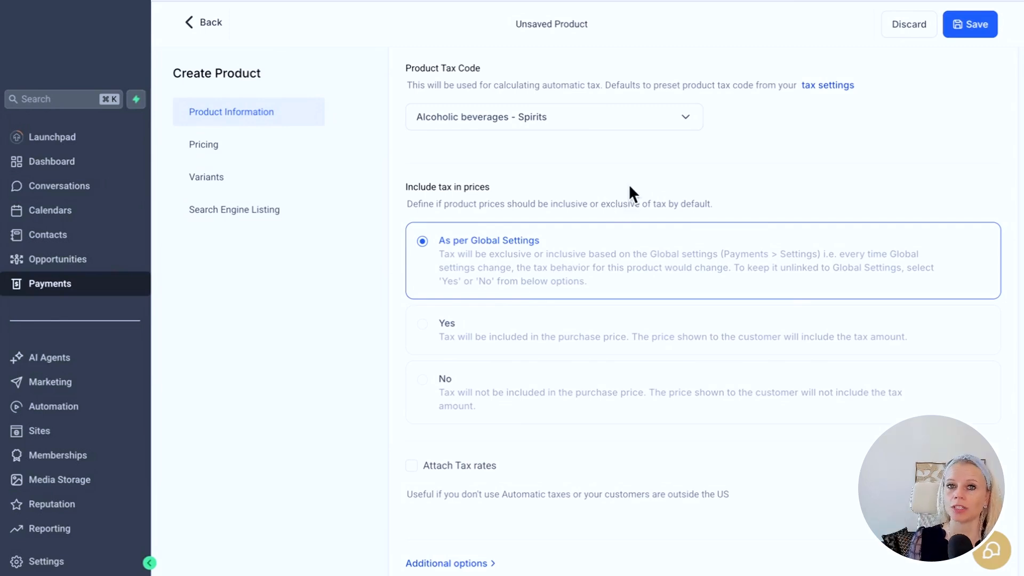
{"action": "scroll", "coordinate": [546, 195], "scroll_direction": "down", "scroll_amount": 2}
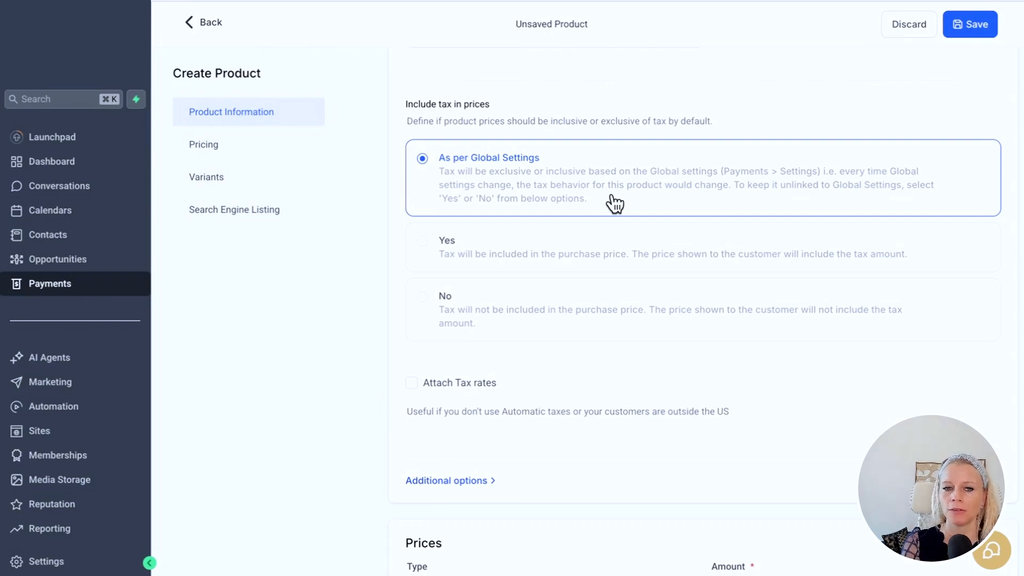
{"action": "left_click", "coordinate": [487, 273]}
{"action": "left_click", "coordinate": [487, 318]}
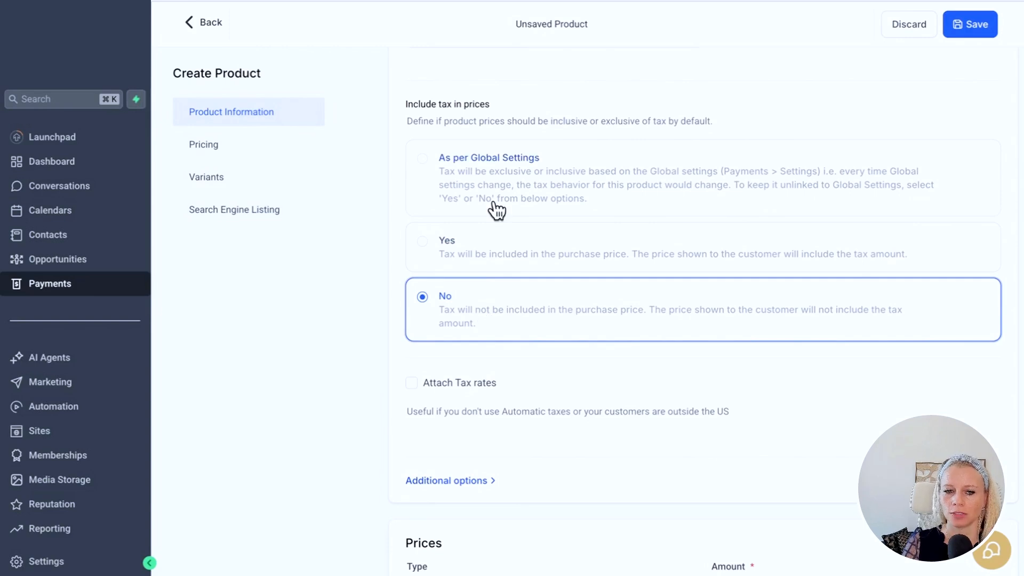
{"action": "left_click", "coordinate": [472, 195]}
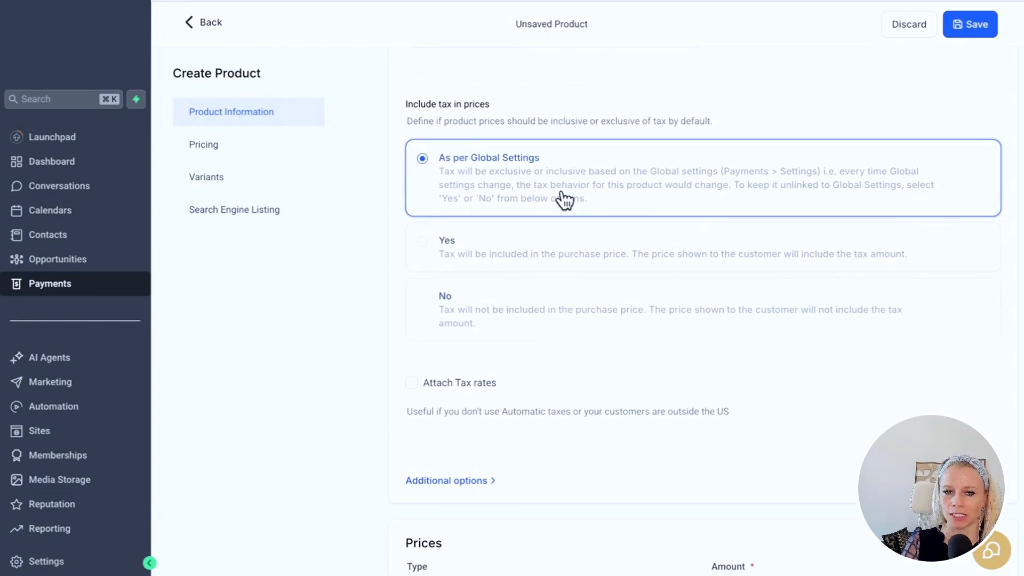
{"action": "scroll", "coordinate": [565, 200], "scroll_direction": "down", "scroll_amount": 4}
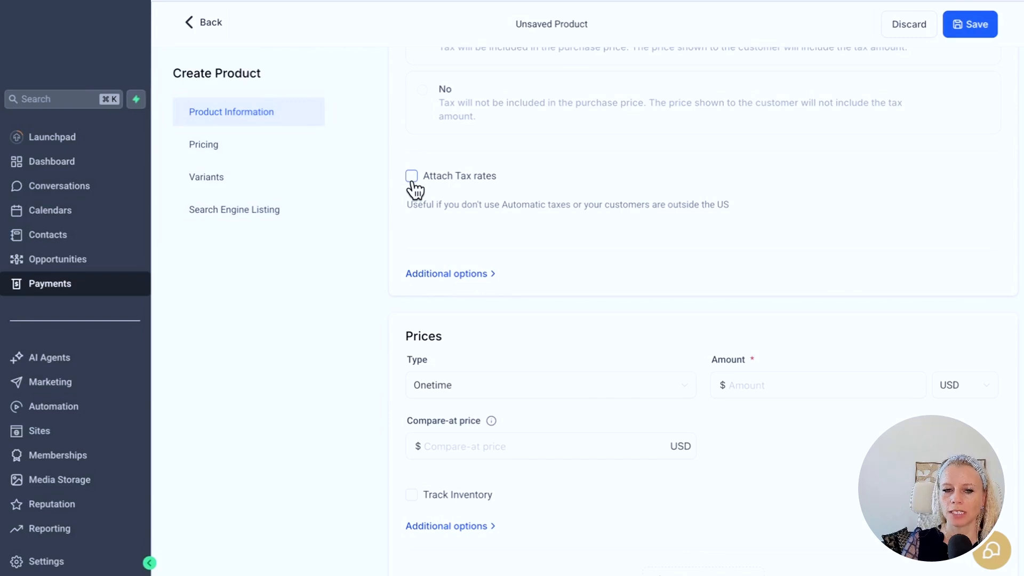
- Expand Additional options and paste 'Distillery Thiel' as the statement descriptor
{"action": "left_click_drag", "start_coordinate": [409, 207], "coordinate": [715, 216]}
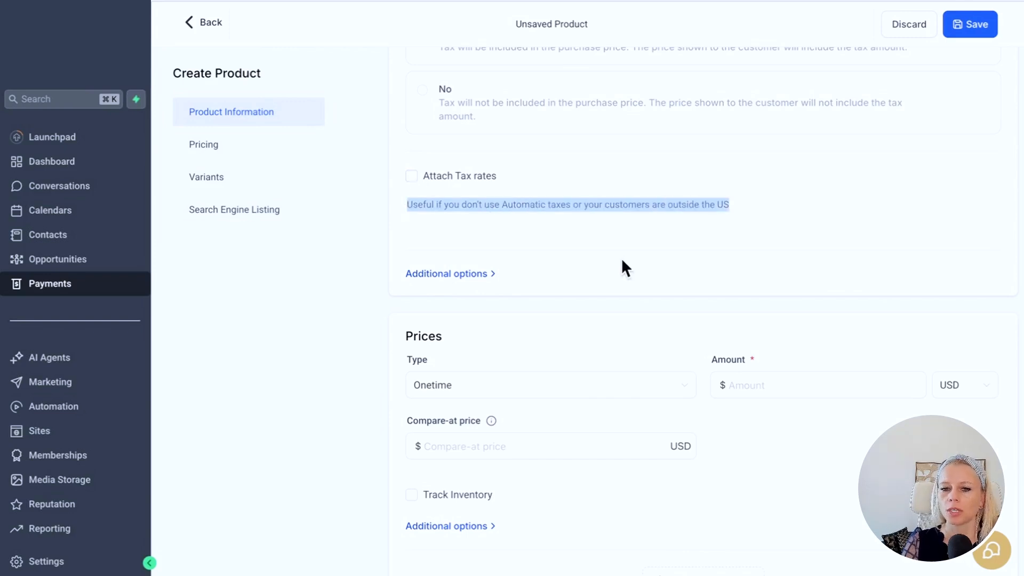
{"action": "left_click", "coordinate": [491, 275]}
{"action": "scroll", "coordinate": [466, 377], "scroll_direction": "down", "scroll_amount": 2}
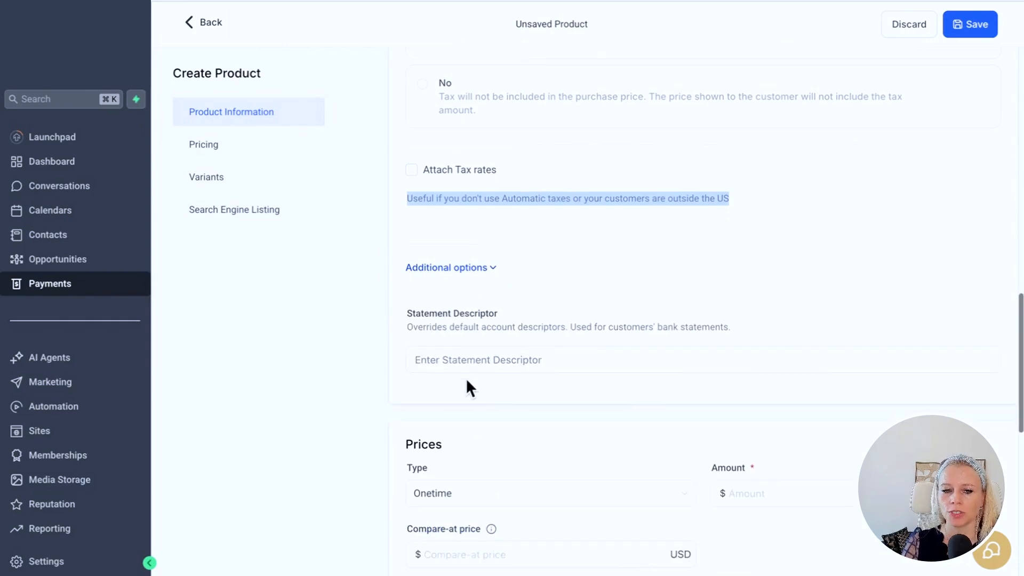
{"action": "scroll", "coordinate": [466, 377], "scroll_direction": "down", "scroll_amount": 1}
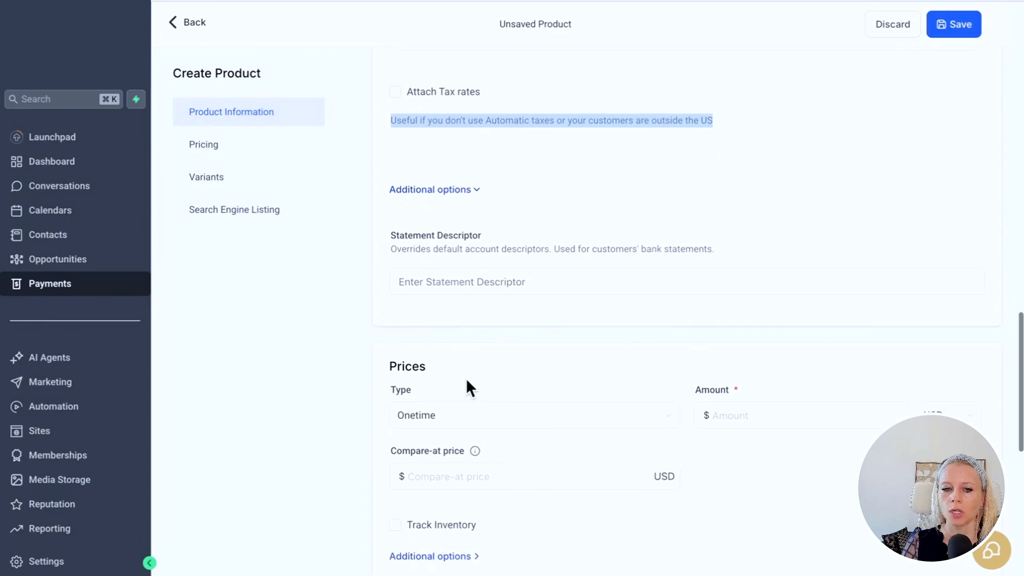
{"action": "scroll", "coordinate": [465, 377], "scroll_direction": "up", "scroll_amount": 1}
{"action": "left_click", "coordinate": [456, 308]}
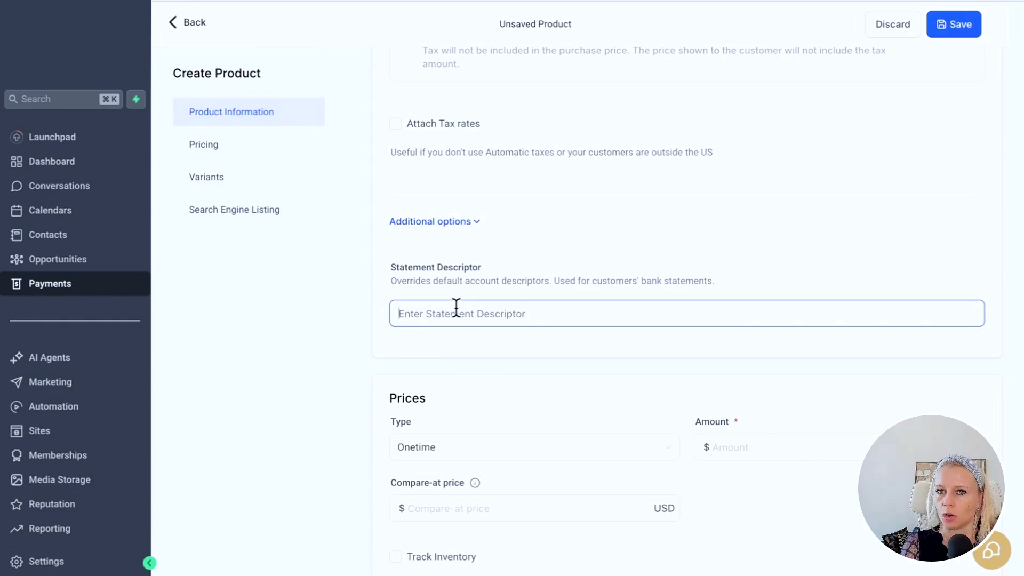
{"action": "type", "text": "Distillery Thiel"}
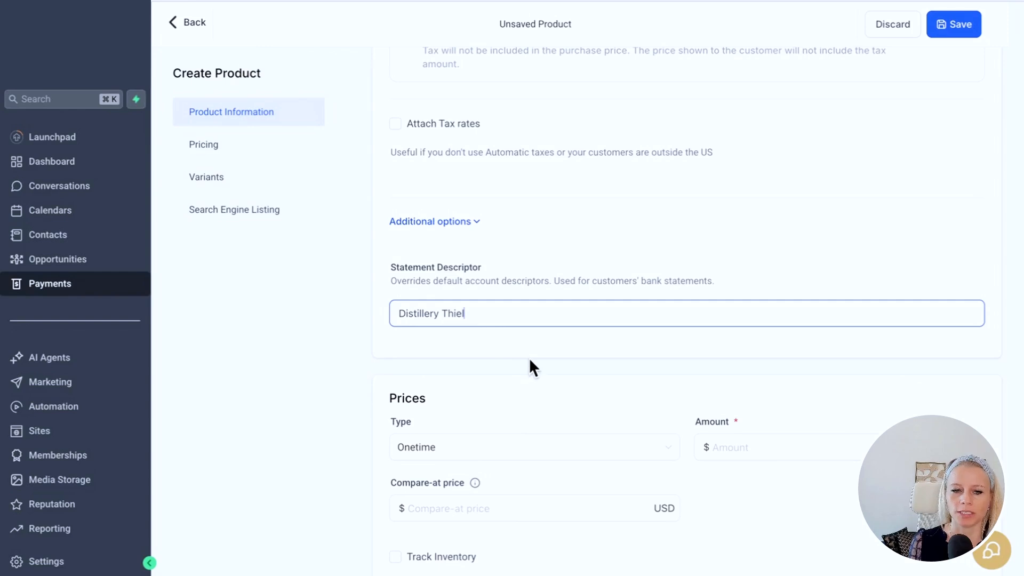
{"action": "scroll", "coordinate": [646, 354], "scroll_direction": "down", "scroll_amount": 3}
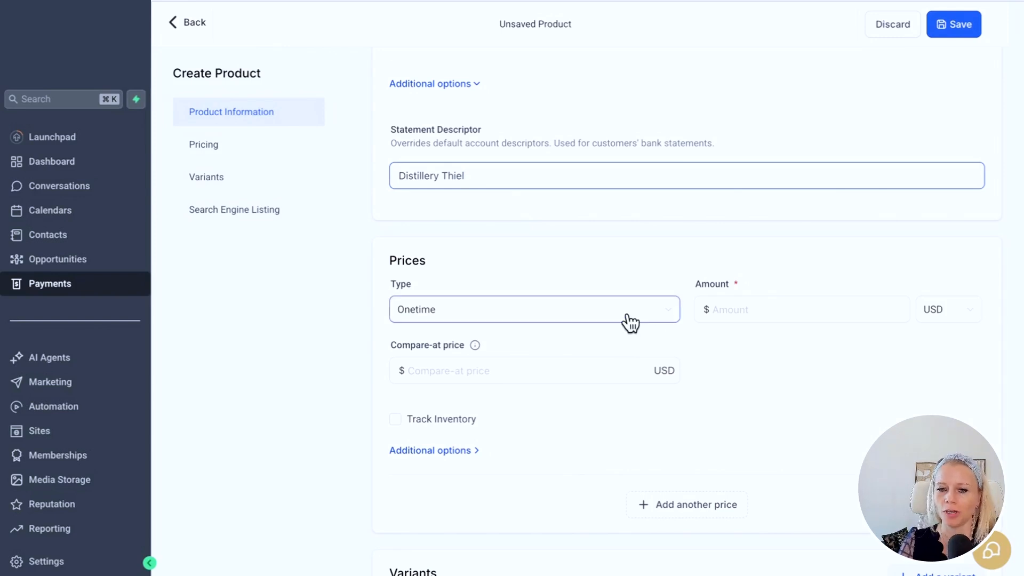
- Set the price amount to $50 with a $70 compare-at price
{"action": "left_click", "coordinate": [756, 312]}
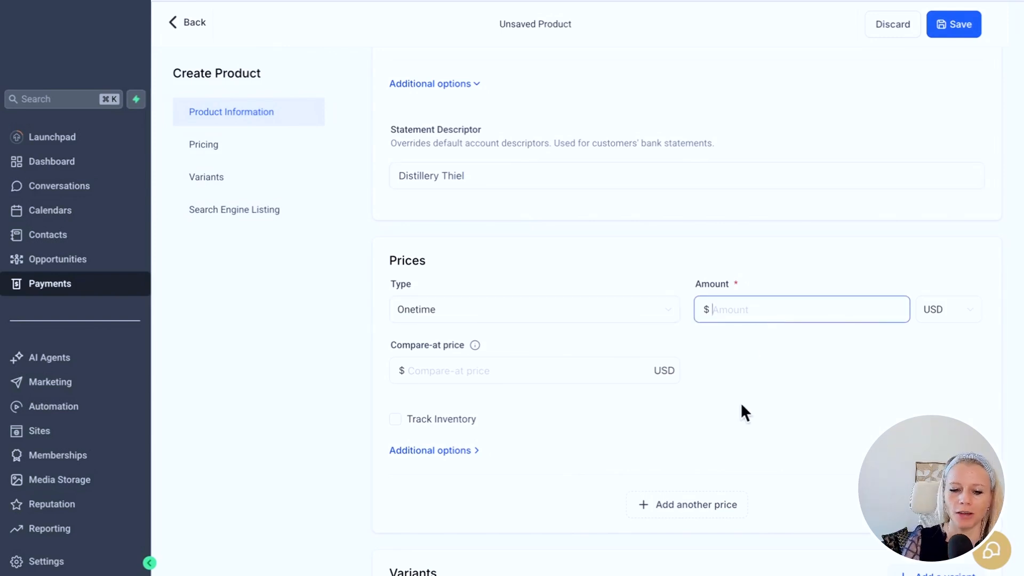
{"action": "type", "text": "50"}
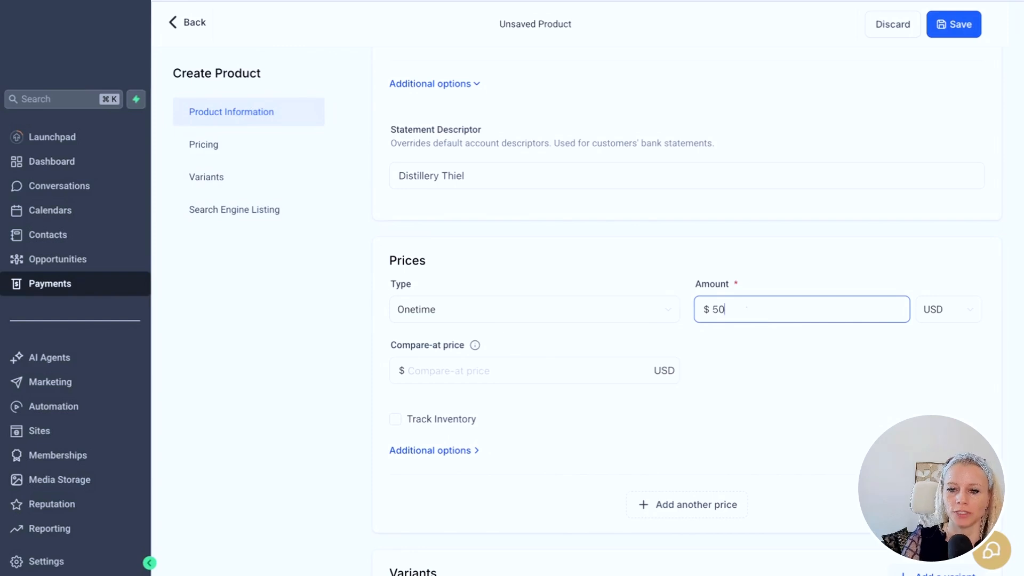
{"action": "left_click", "coordinate": [538, 368]}
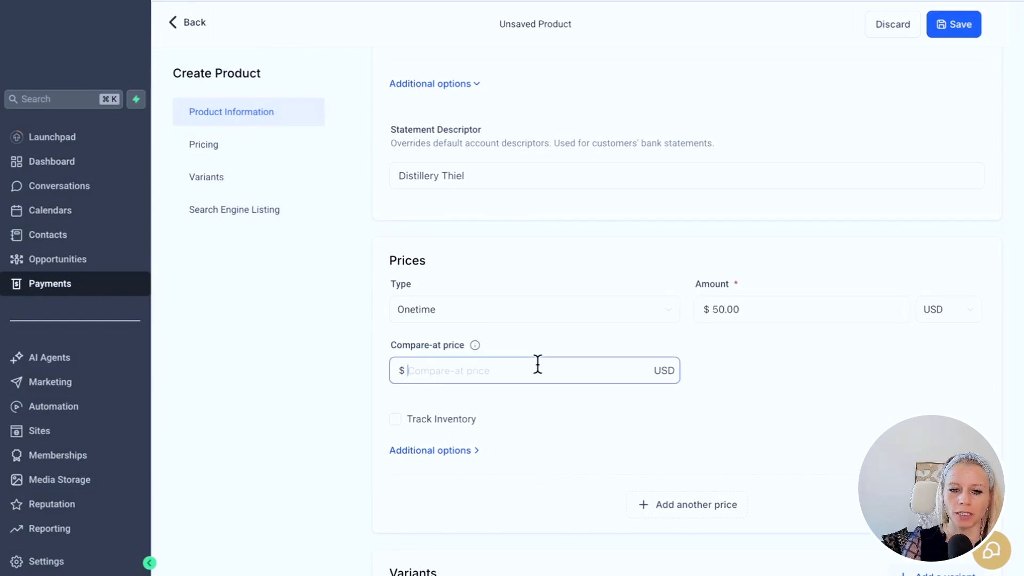
{"action": "type", "text": "70"}
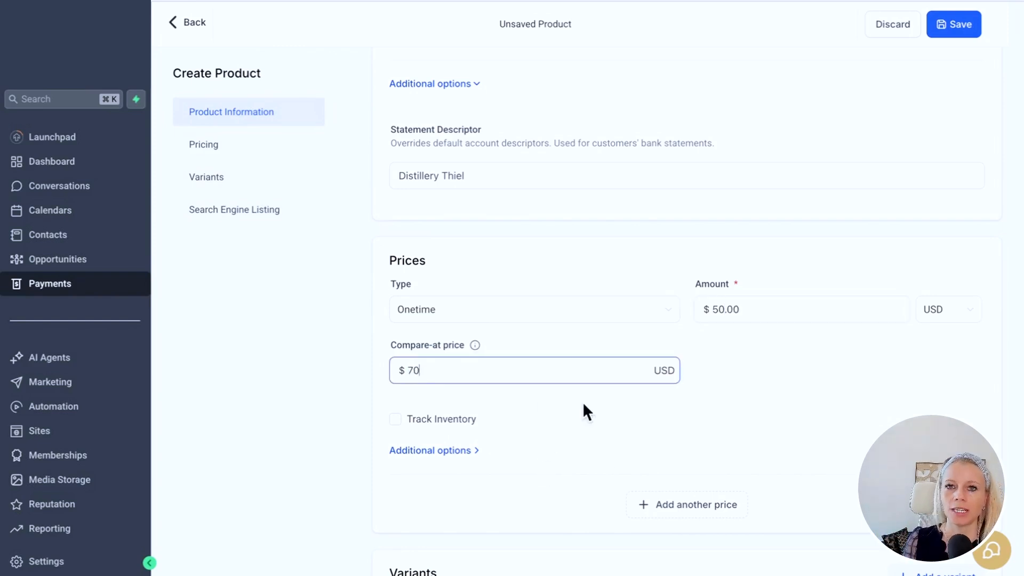
{"action": "left_click", "coordinate": [586, 411]}
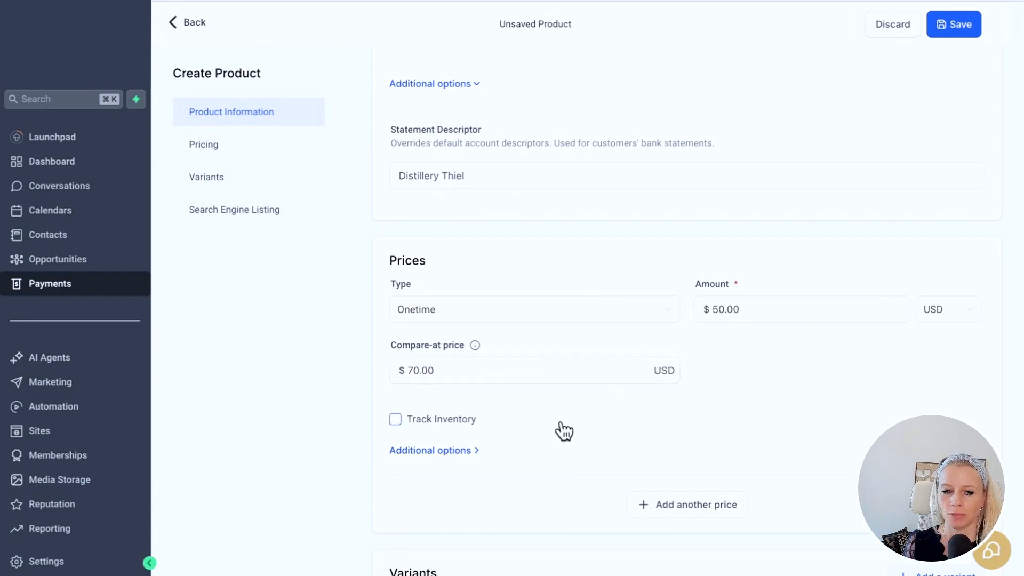
{"action": "scroll", "coordinate": [531, 421], "scroll_direction": "down", "scroll_amount": 1}
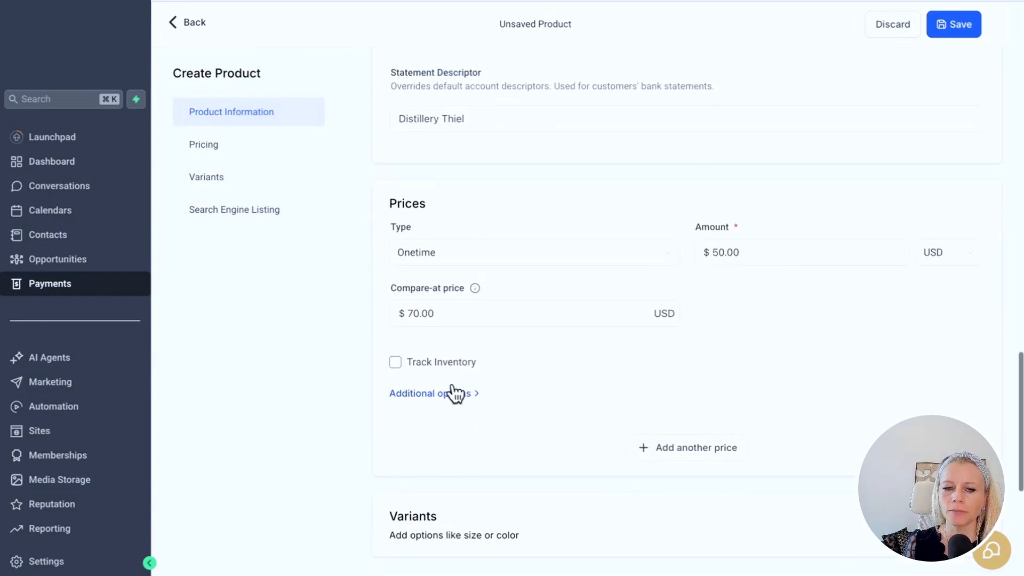
- Track inventory with 10 in stock and allow selling when out of stock
{"action": "left_click", "coordinate": [395, 362]}
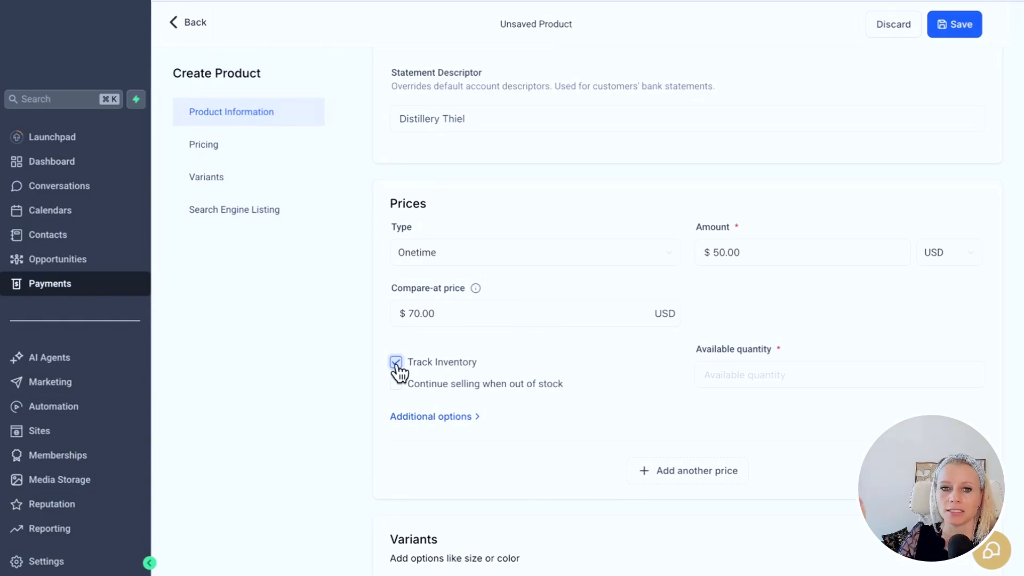
{"action": "left_click", "coordinate": [756, 376]}
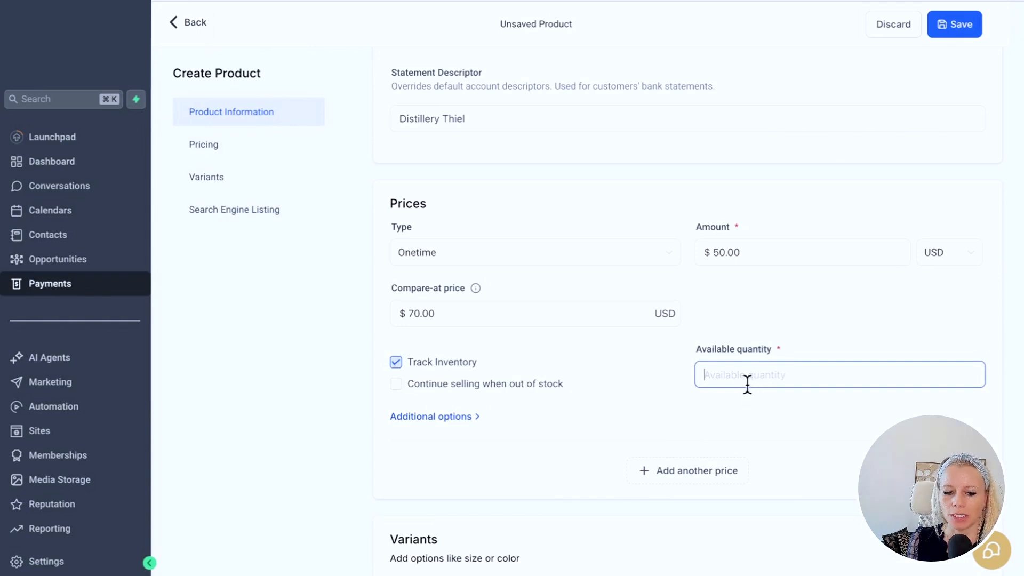
{"action": "type", "text": "10"}
{"action": "left_click", "coordinate": [530, 349]}
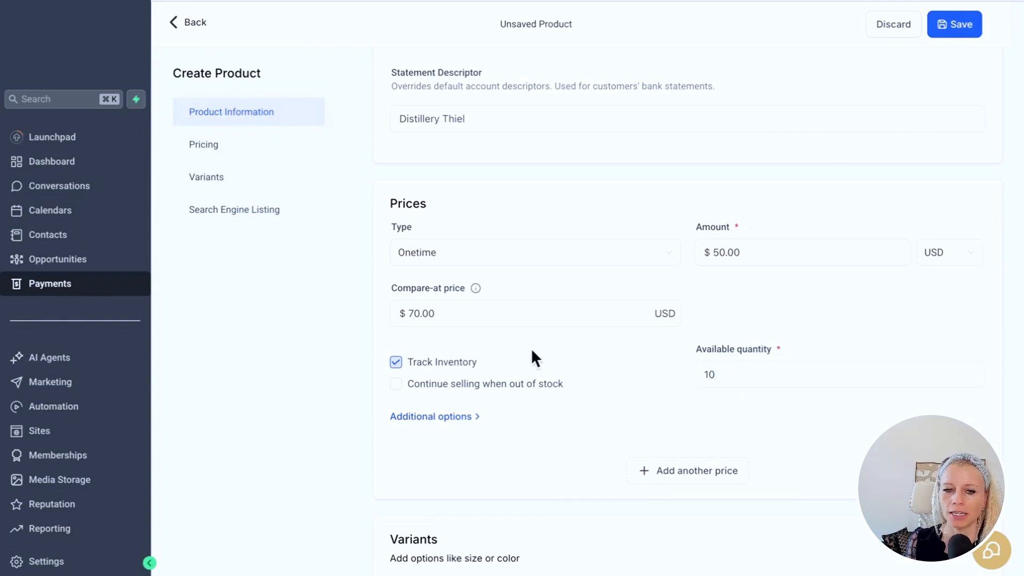
{"action": "left_click", "coordinate": [443, 388]}
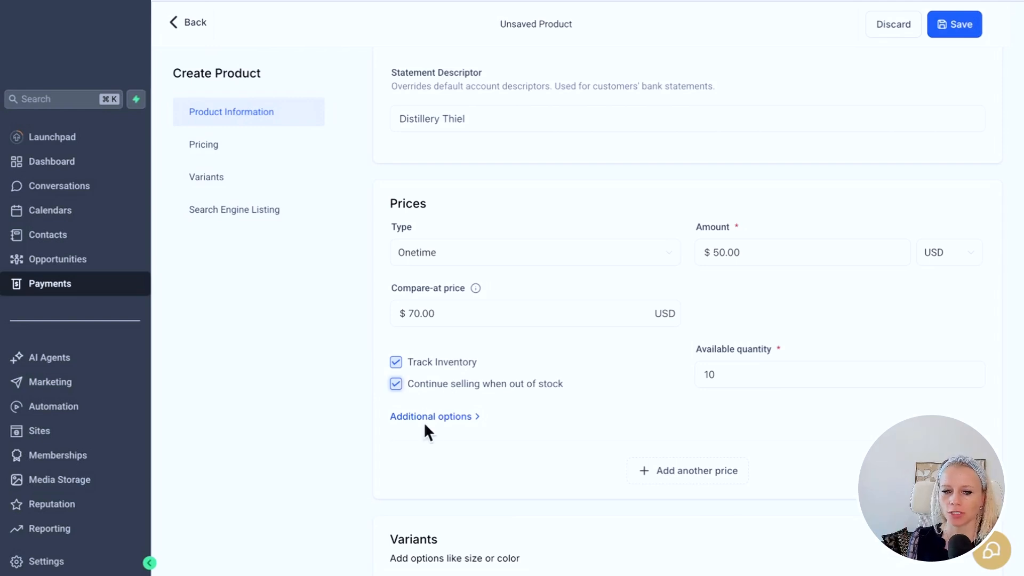
- Add 'Reduced Summer Price' as the price description
{"action": "left_click", "coordinate": [469, 417]}
{"action": "scroll", "coordinate": [577, 414], "scroll_direction": "down", "scroll_amount": 3}
{"action": "left_click", "coordinate": [519, 322]}
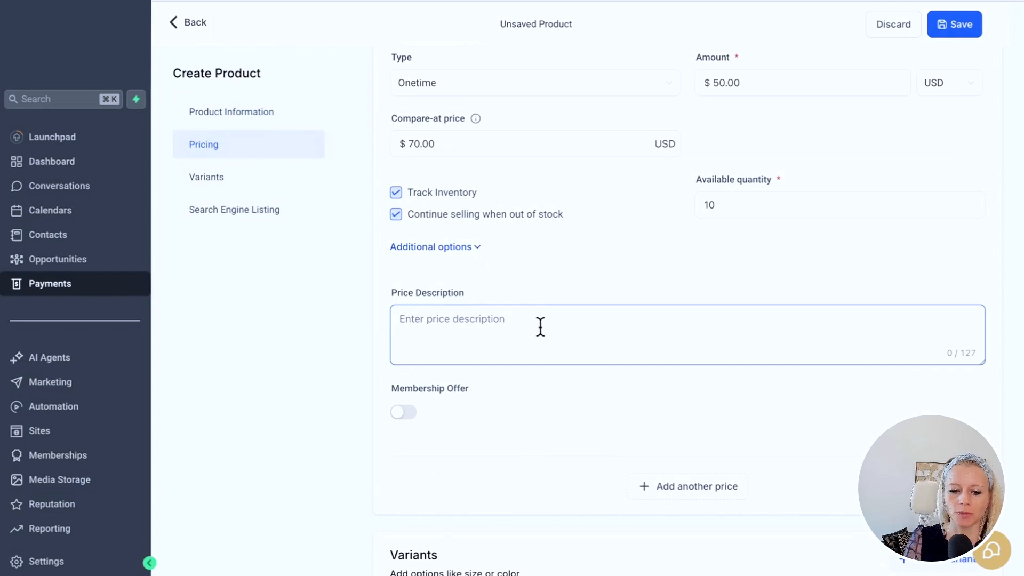
{"action": "type", "text": "Reduced Summer Price"}
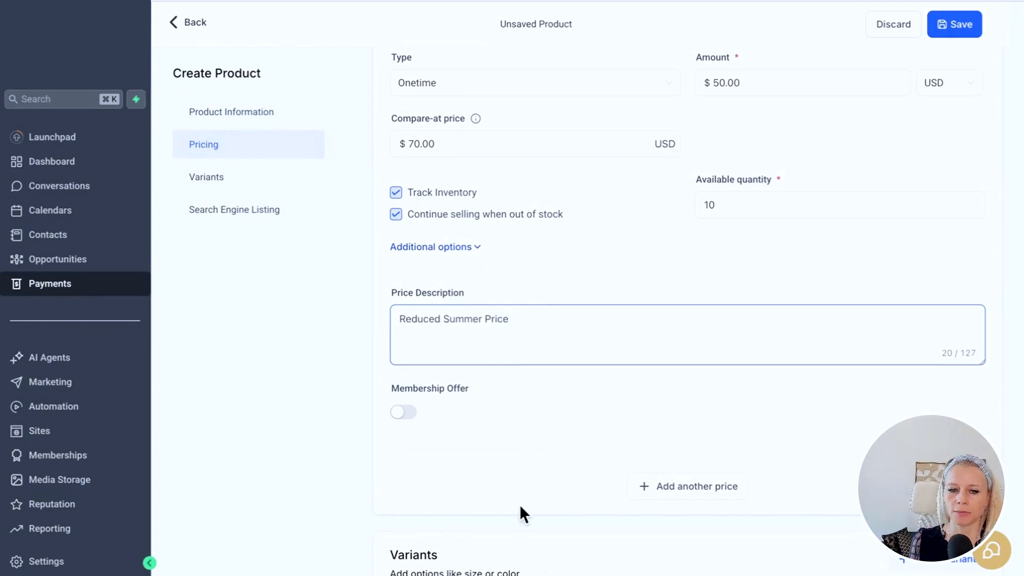
{"action": "scroll", "coordinate": [549, 368], "scroll_direction": "down", "scroll_amount": 3}
{"action": "left_click_drag", "start_coordinate": [468, 249], "coordinate": [481, 270]}
{"action": "left_click", "coordinate": [472, 254]}
{"action": "left_click", "coordinate": [480, 271]}
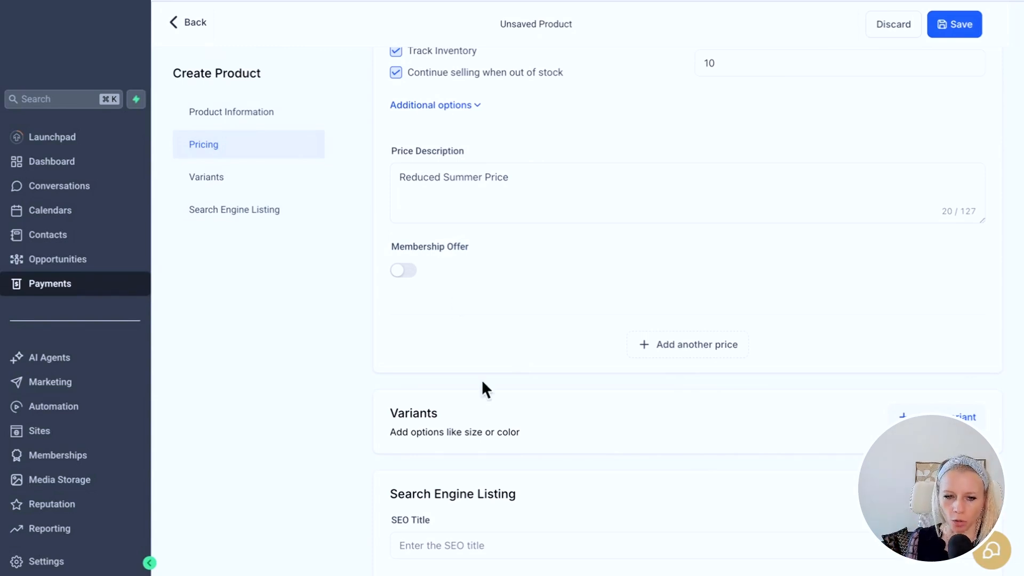
{"action": "scroll", "coordinate": [586, 405], "scroll_direction": "down", "scroll_amount": 3}
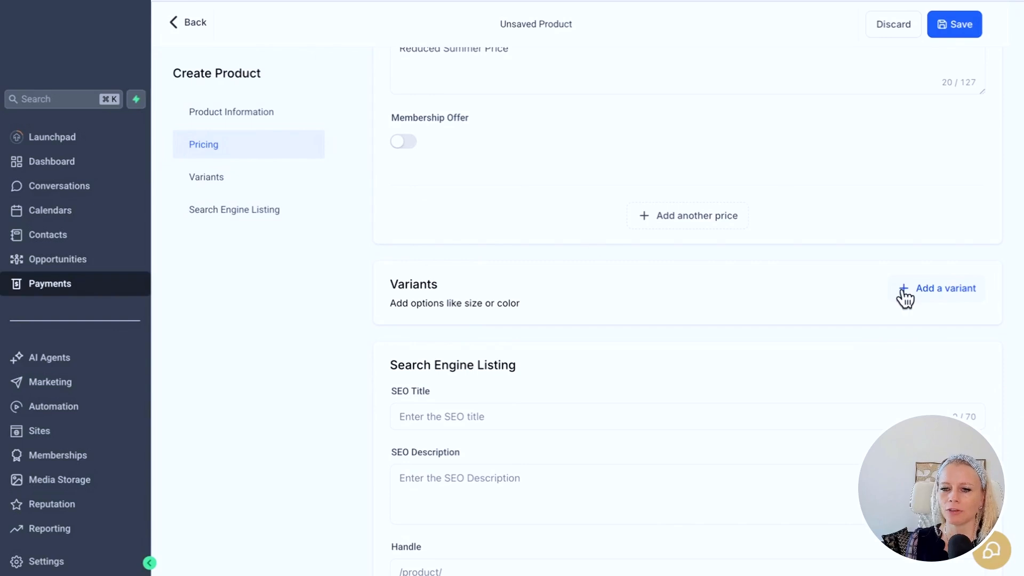
- Add a Size option with values small, medium and large to generate three variants
{"action": "left_click", "coordinate": [945, 292]}
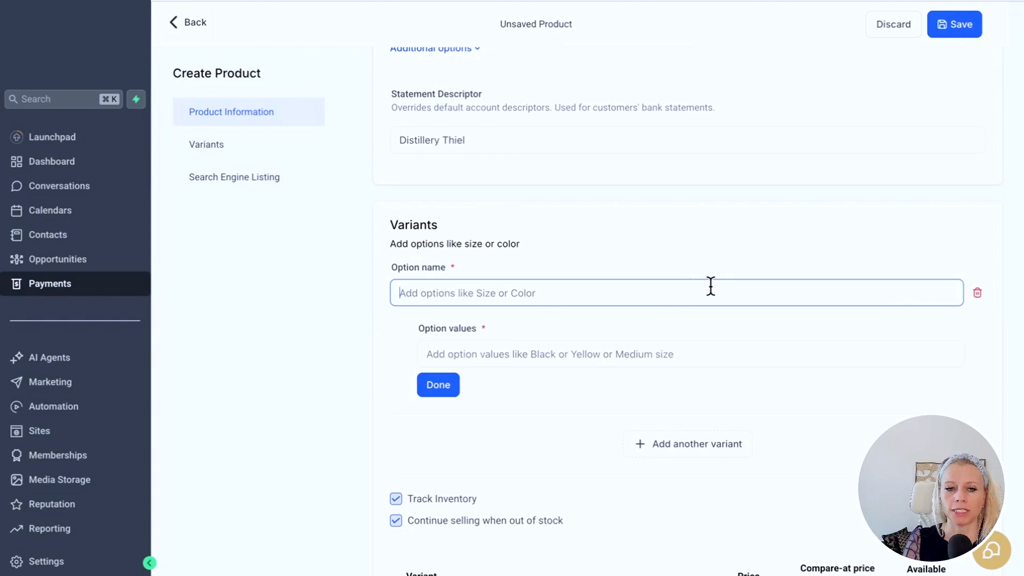
{"action": "type", "text": "Size"}
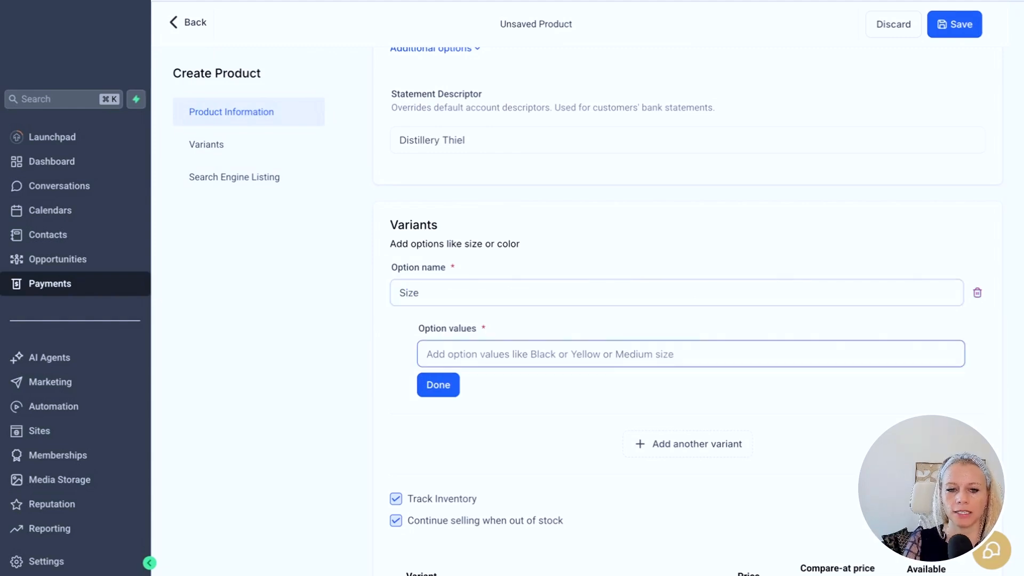
{"action": "left_click", "coordinate": [475, 355]}
{"action": "type", "text": "small"}
{"action": "left_click", "coordinate": [473, 386]}
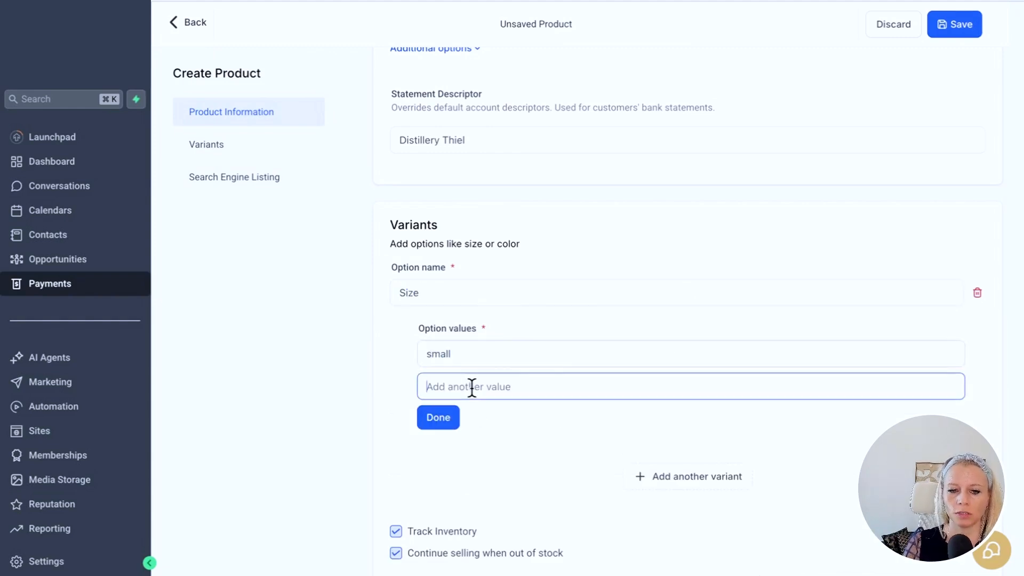
{"action": "type", "text": "medium"}
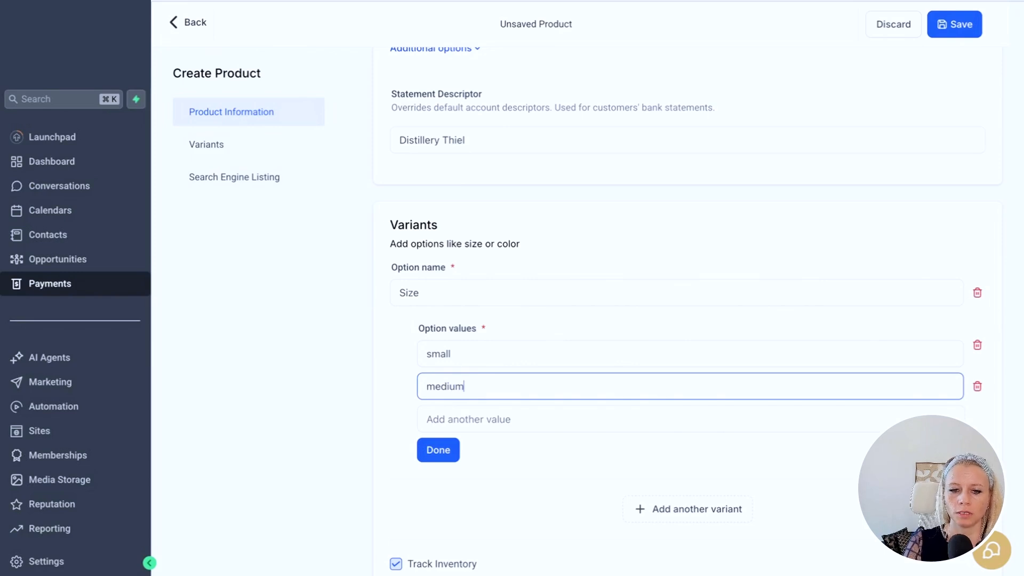
{"action": "left_click", "coordinate": [466, 418]}
{"action": "type", "text": "large (1 L"}
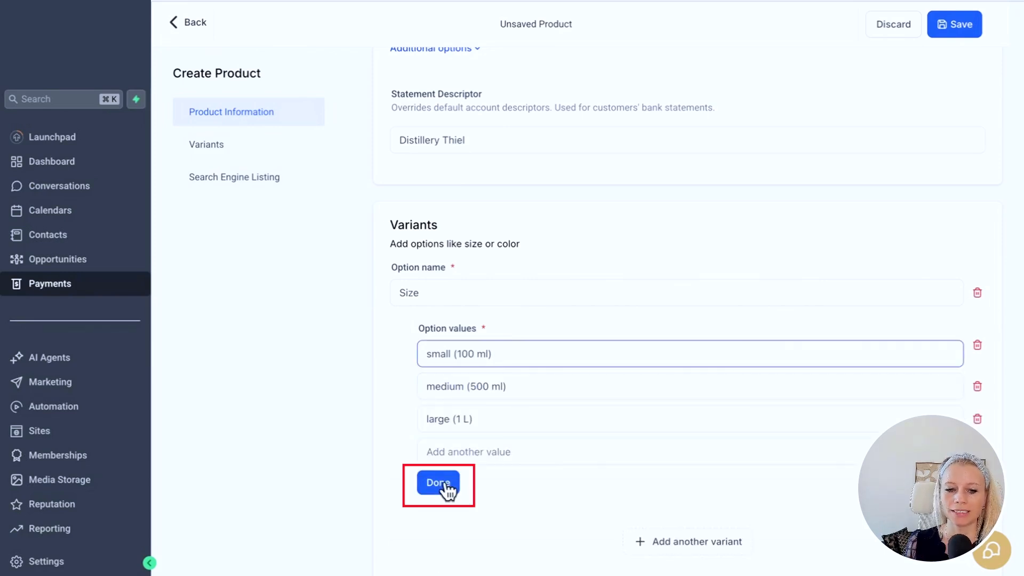
{"action": "left_click", "coordinate": [447, 487]}
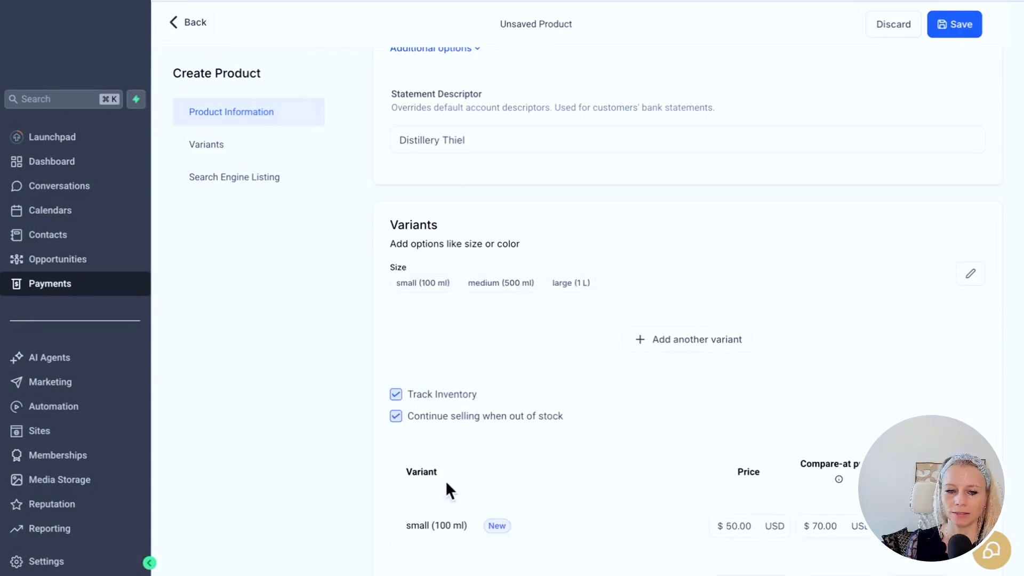
{"action": "scroll", "coordinate": [556, 448], "scroll_direction": "down", "scroll_amount": 7}
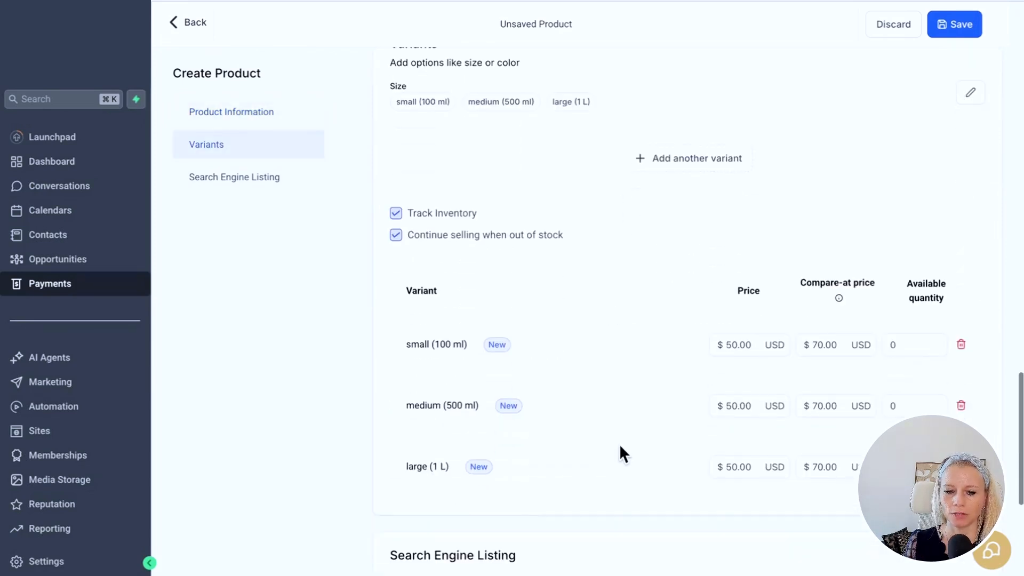
{"action": "scroll", "coordinate": [687, 452], "scroll_direction": "down", "scroll_amount": 2}
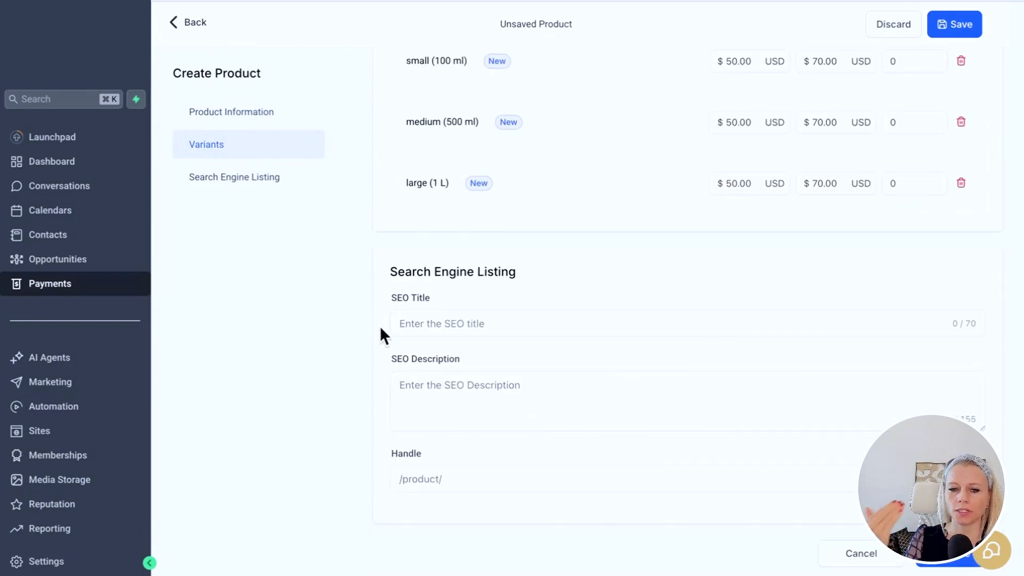
- Enter SEO title 'Home made snap from the Eifel', delivery description, handle strawberrysnaps, then save
{"action": "left_click", "coordinate": [421, 327]}
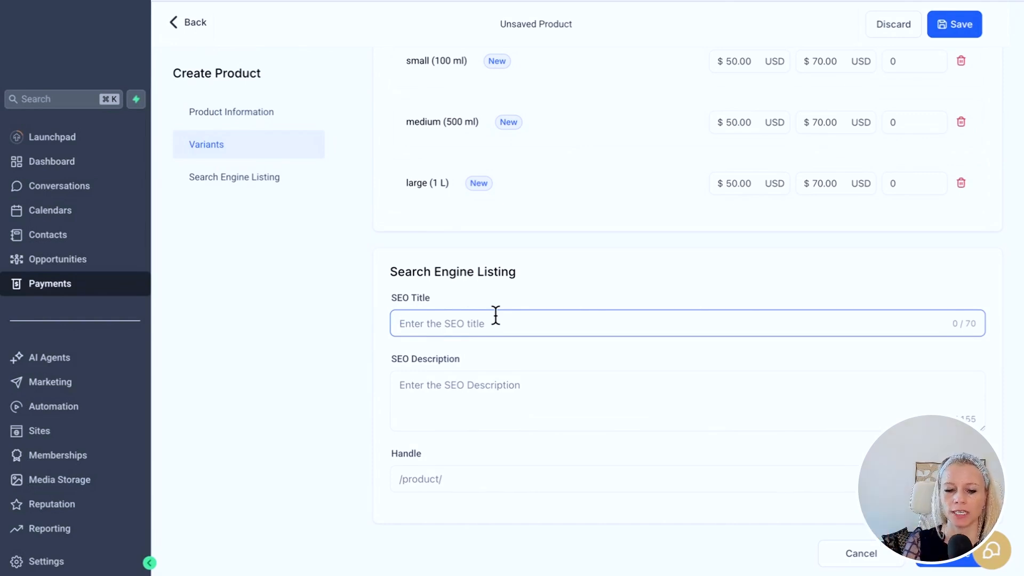
{"action": "type", "text": "Home made snap from the Eifel"}
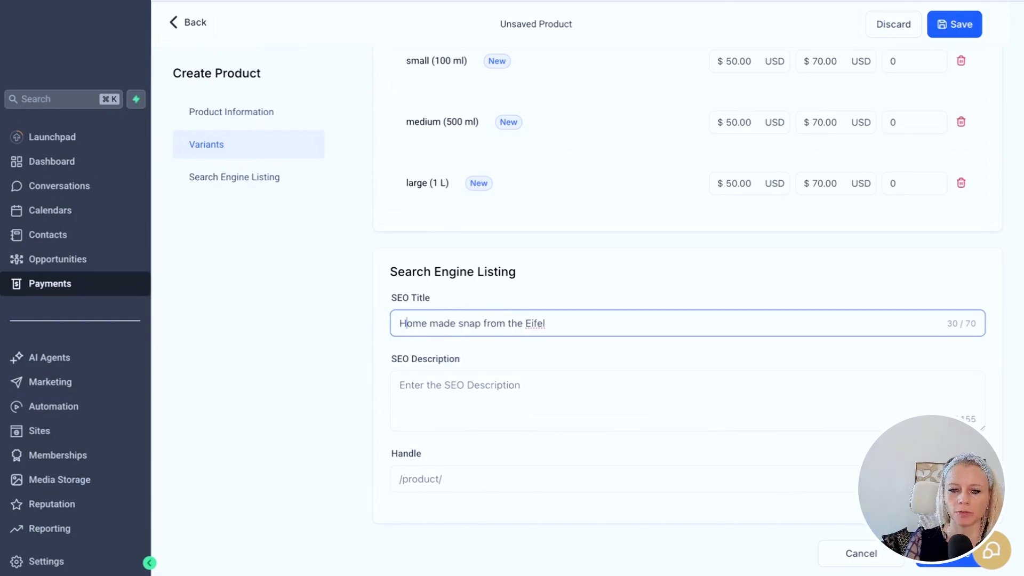
{"action": "left_click", "coordinate": [533, 376]}
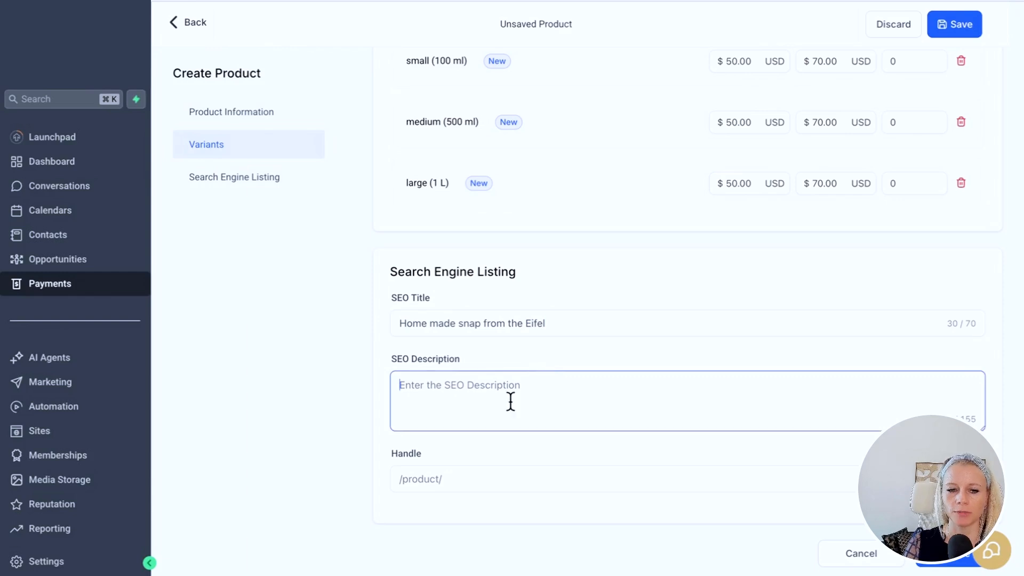
{"action": "type", "text": "Delivered right to your doorstep within 3 days!"}
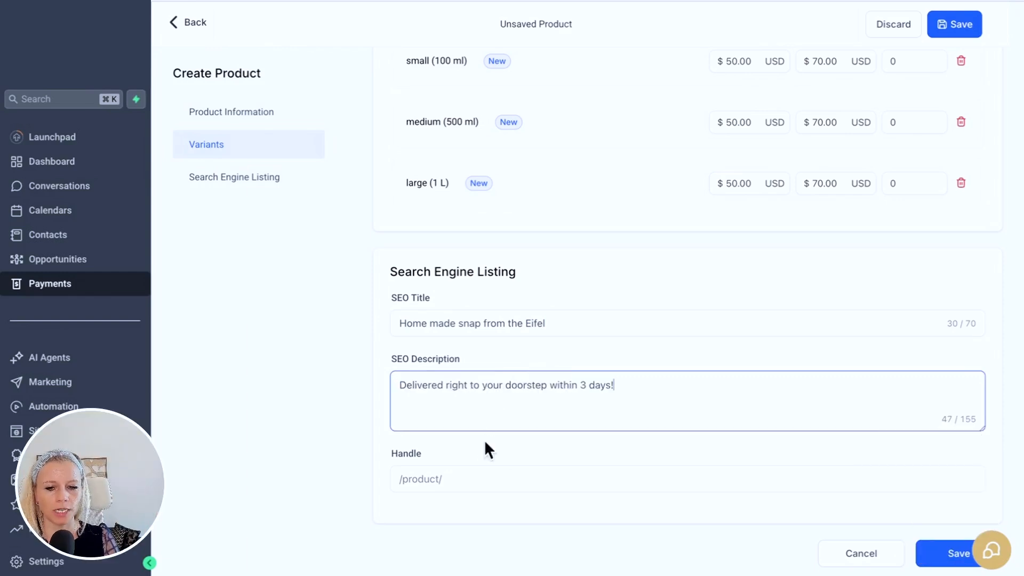
{"action": "left_click", "coordinate": [483, 480]}
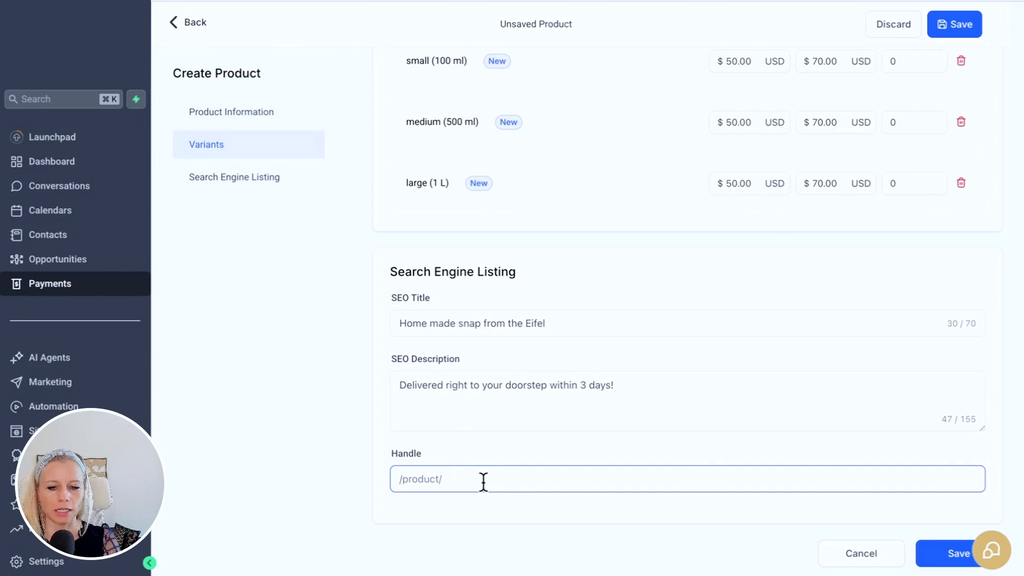
{"action": "type", "text": "strawberr"}
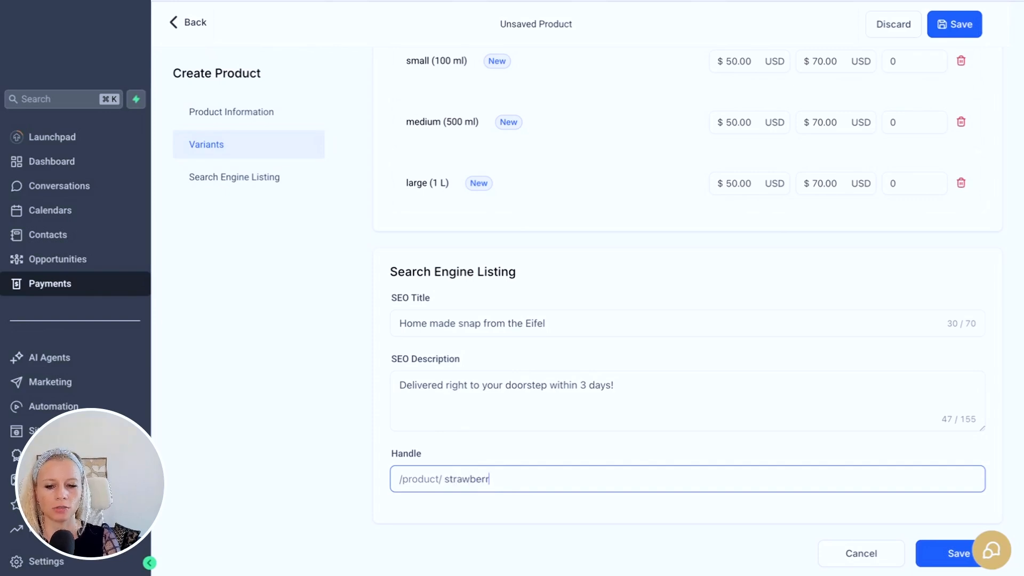
{"action": "type", "text": "ysnaps"}
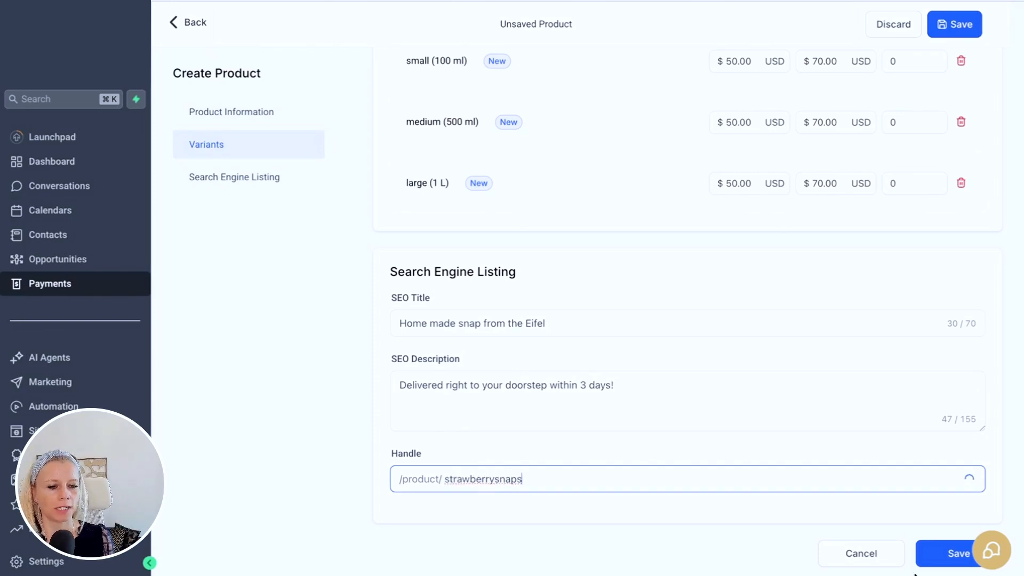
{"action": "left_click", "coordinate": [947, 555]}
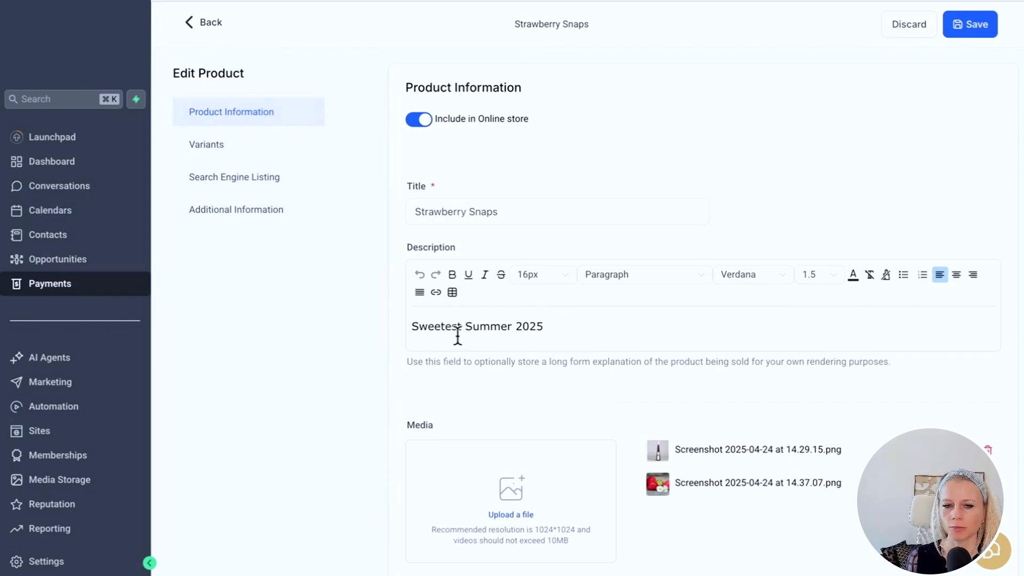
- Format '2025' in the description as bold, underlined and italic, then save the product
{"action": "left_click_drag", "start_coordinate": [543, 327], "coordinate": [515, 328]}
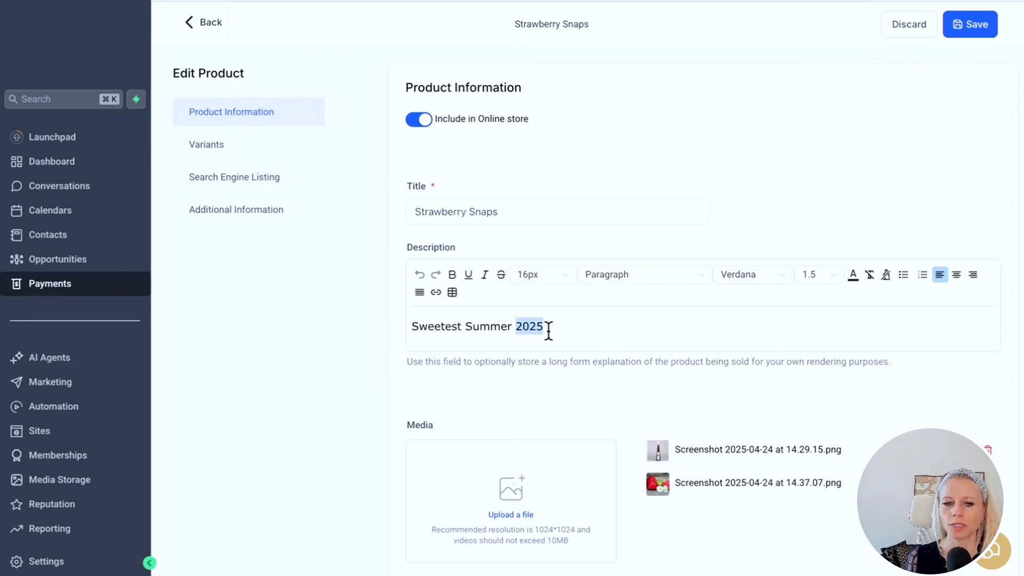
{"action": "left_click", "coordinate": [452, 274]}
{"action": "left_click", "coordinate": [468, 274]}
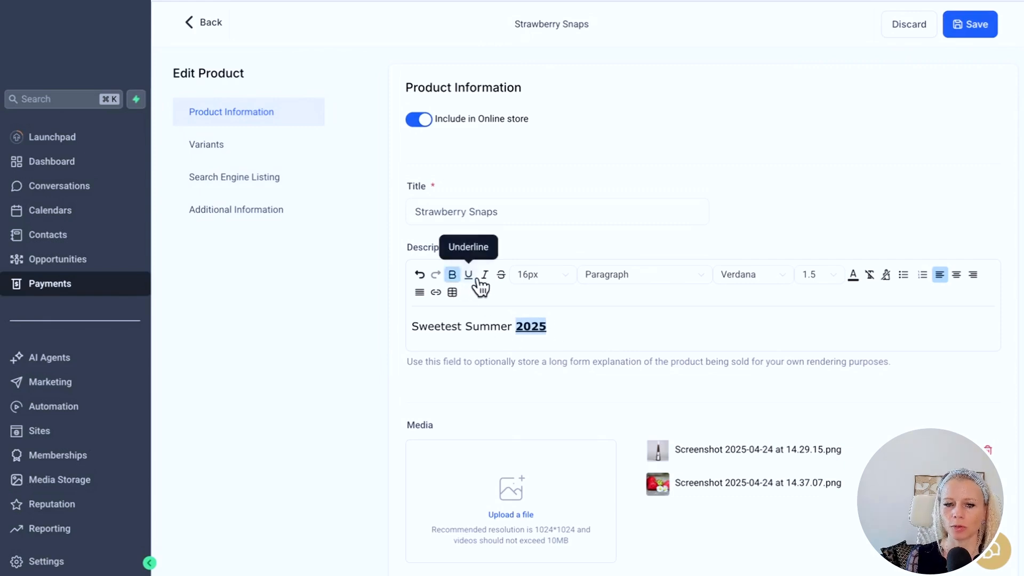
{"action": "left_click", "coordinate": [484, 275]}
{"action": "left_click", "coordinate": [499, 299]}
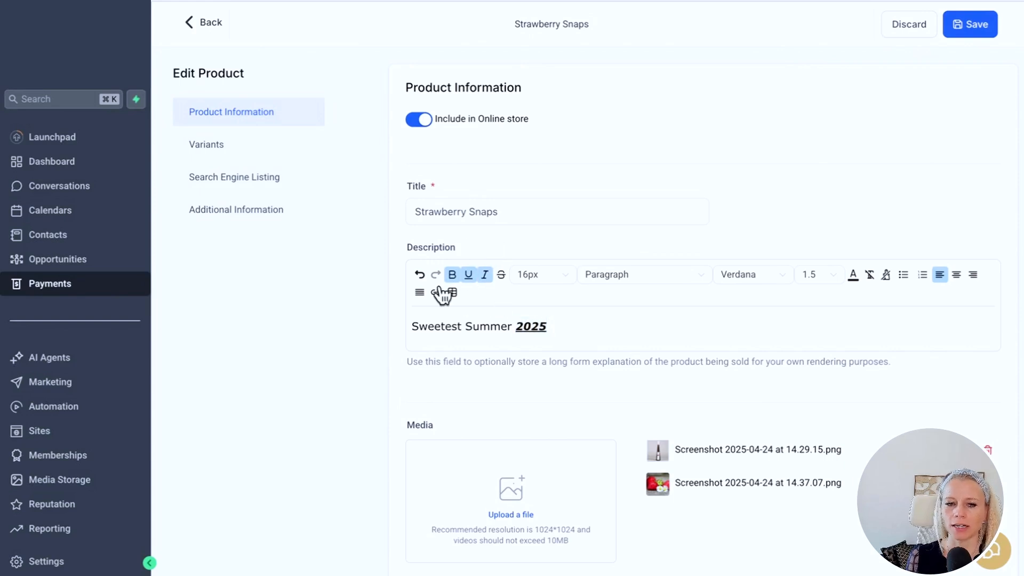
{"action": "left_click", "coordinate": [978, 38]}
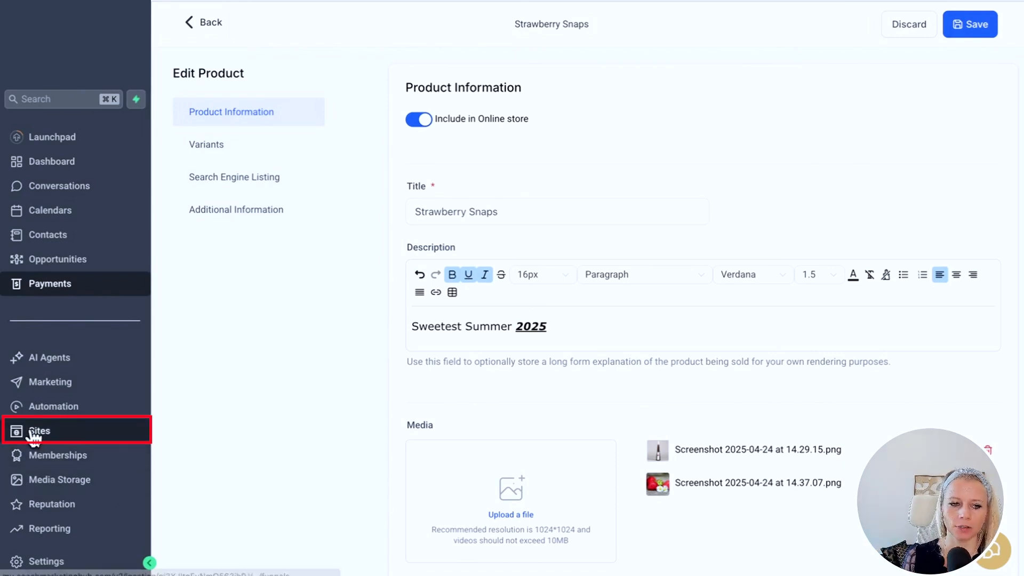
- From Sites > Stores, create a new store named 'Distillery Thiel'
{"action": "left_click", "coordinate": [61, 438]}
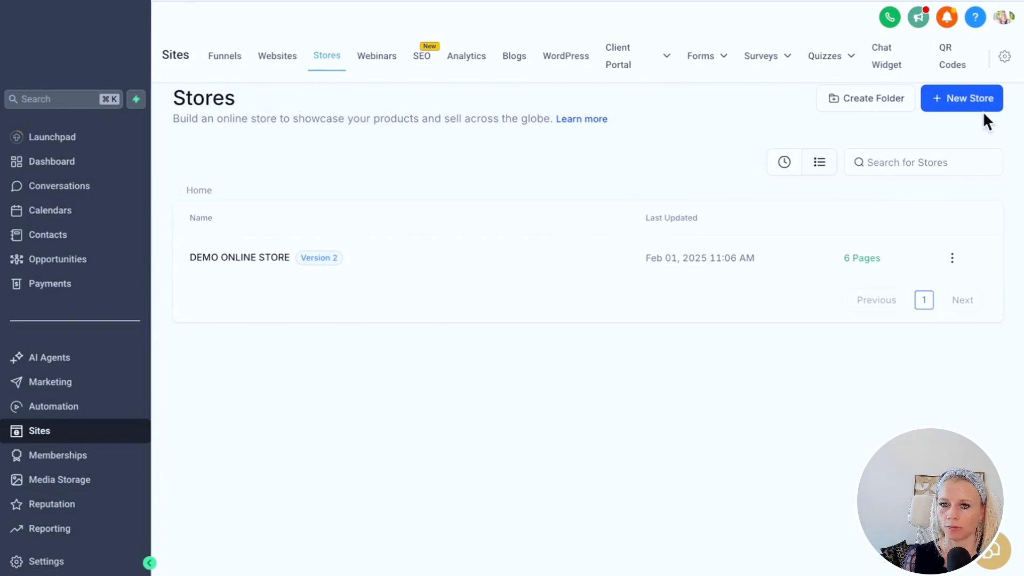
{"action": "left_click", "coordinate": [956, 101]}
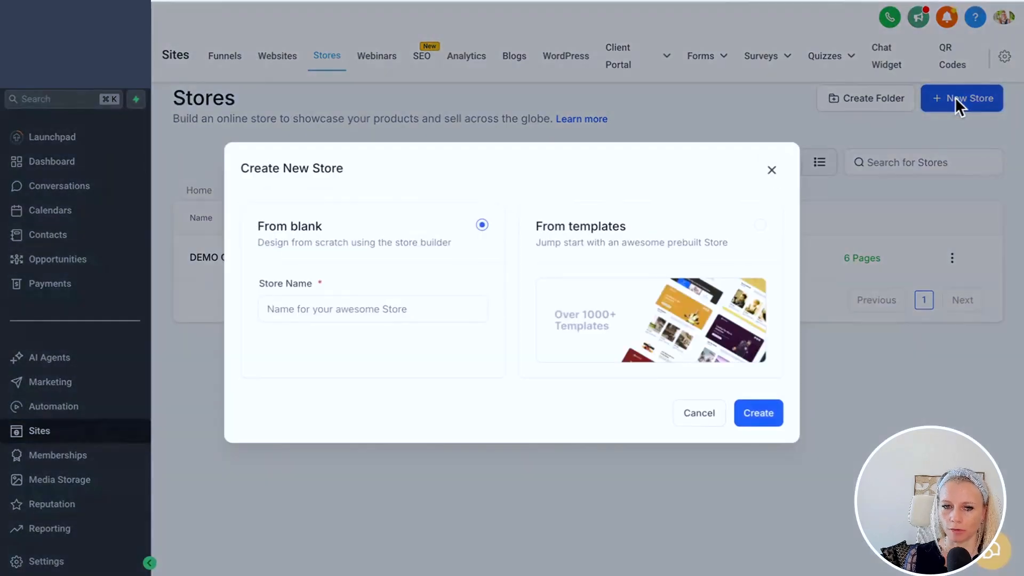
{"action": "left_click", "coordinate": [322, 312]}
{"action": "type", "text": "Distillery Thiel"}
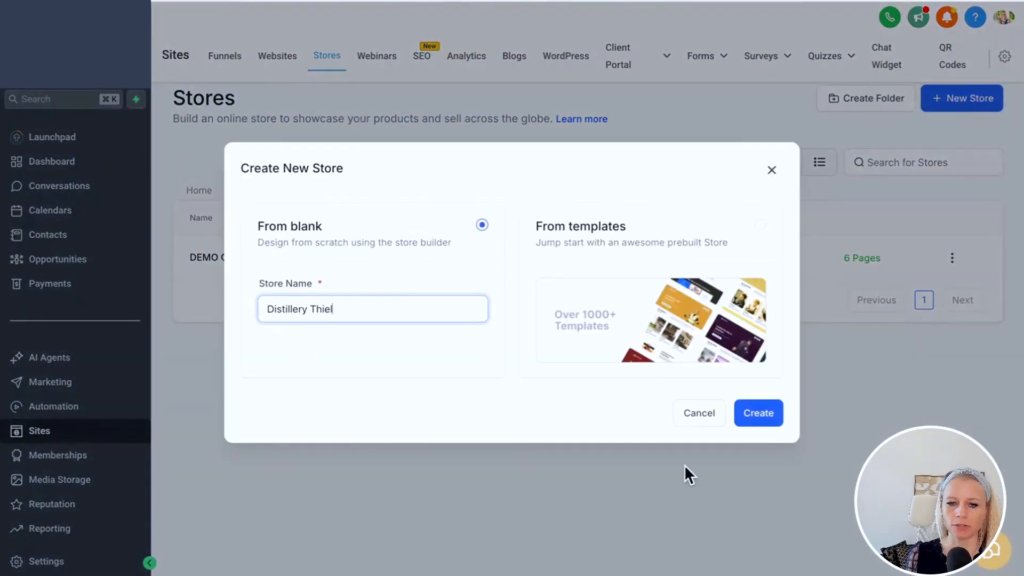
{"action": "left_click", "coordinate": [758, 415]}
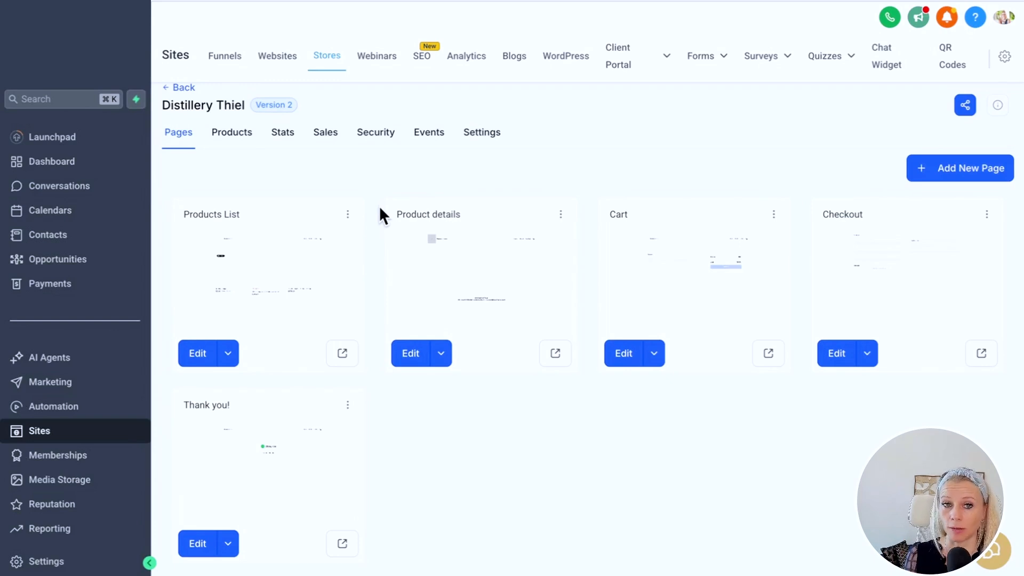
- Add an online Store element to the Authentic Dining Restaurant website's Home page
{"action": "left_click", "coordinate": [278, 59]}
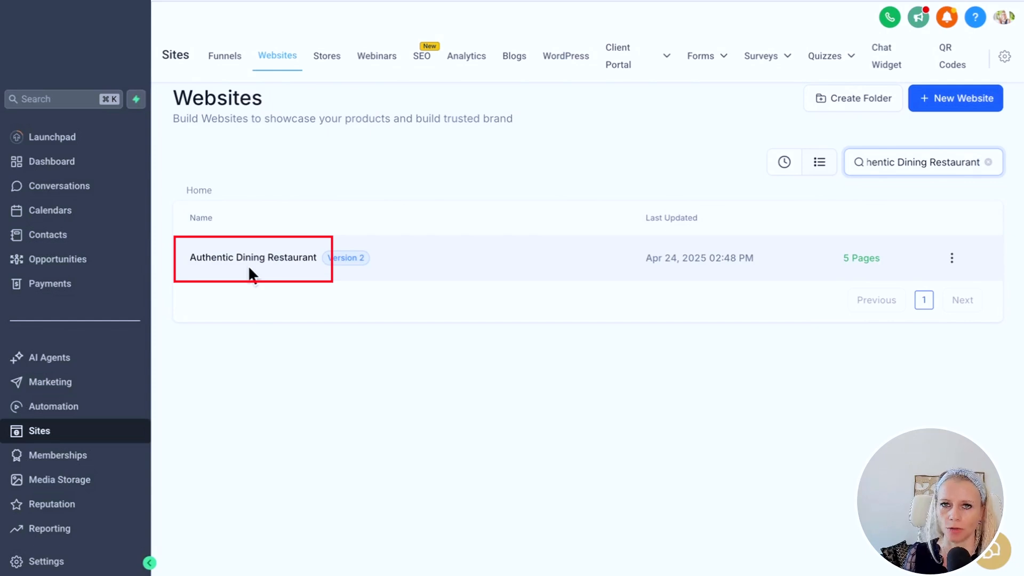
{"action": "left_click", "coordinate": [246, 261]}
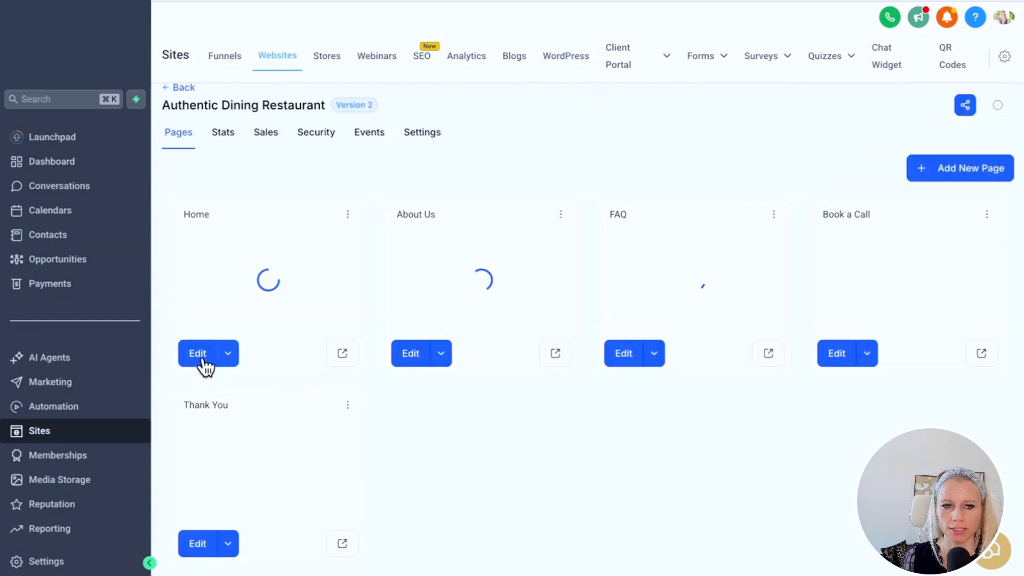
{"action": "left_click", "coordinate": [203, 360]}
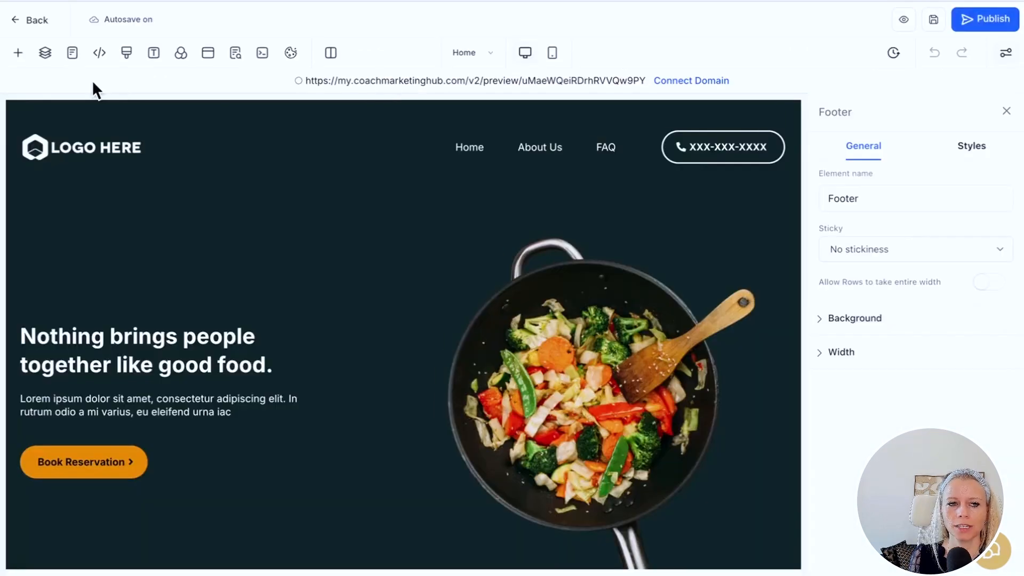
{"action": "left_click", "coordinate": [19, 59]}
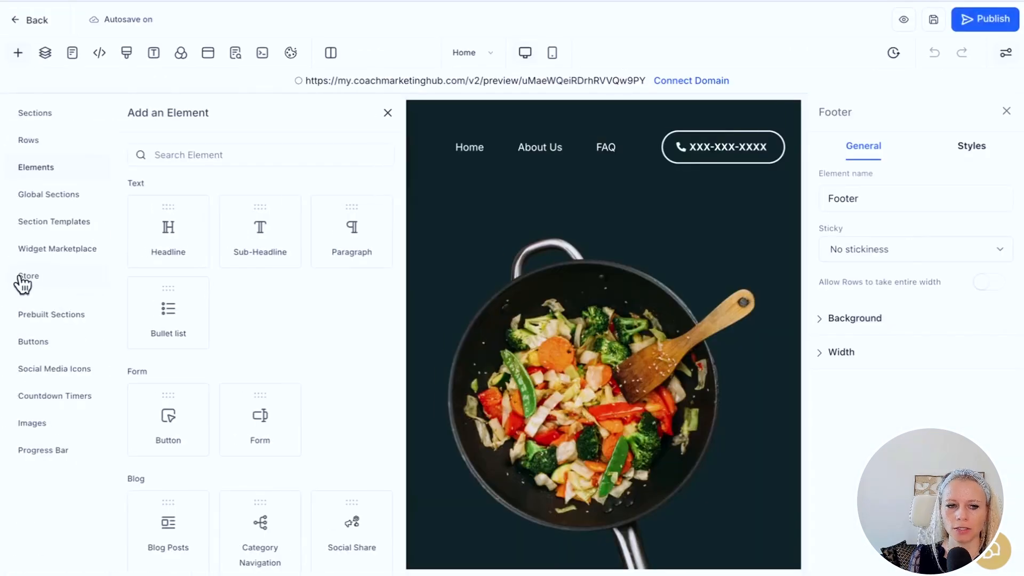
{"action": "left_click", "coordinate": [50, 283]}
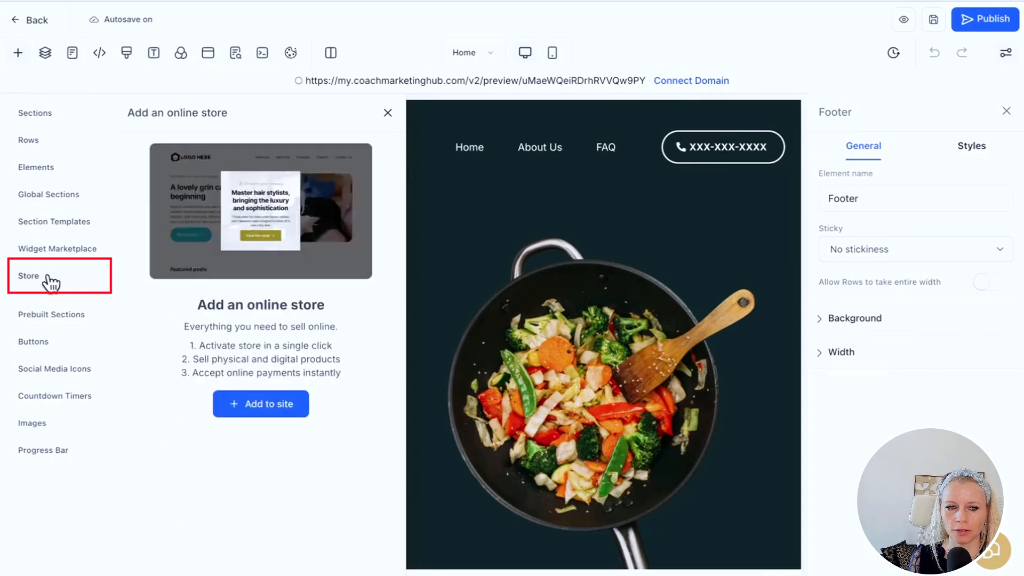
{"action": "left_click", "coordinate": [269, 406]}
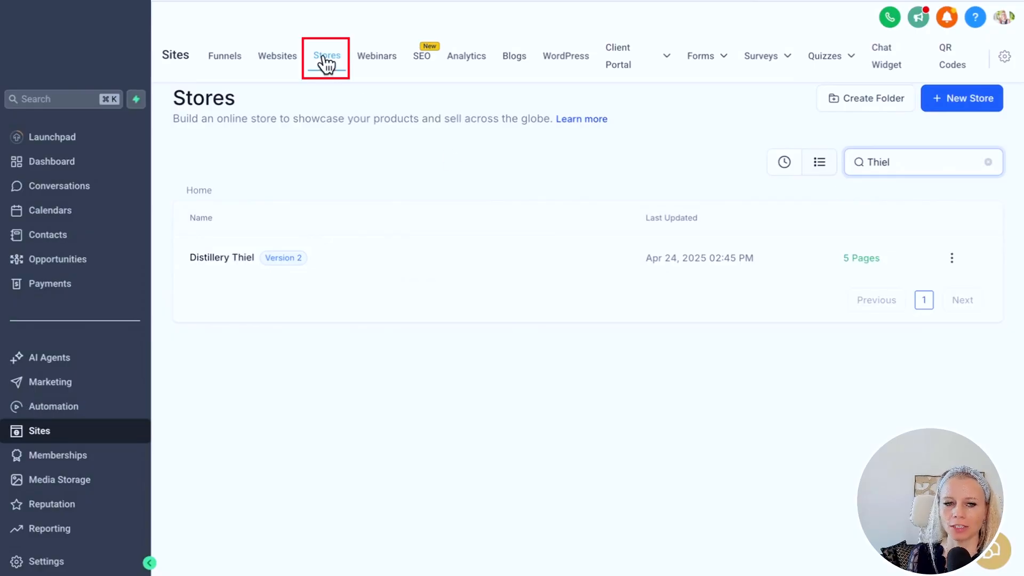
- Check the Distillery Thiel store's domain and /distillery-thiel path, then visit the live storefront
{"action": "left_click", "coordinate": [212, 258]}
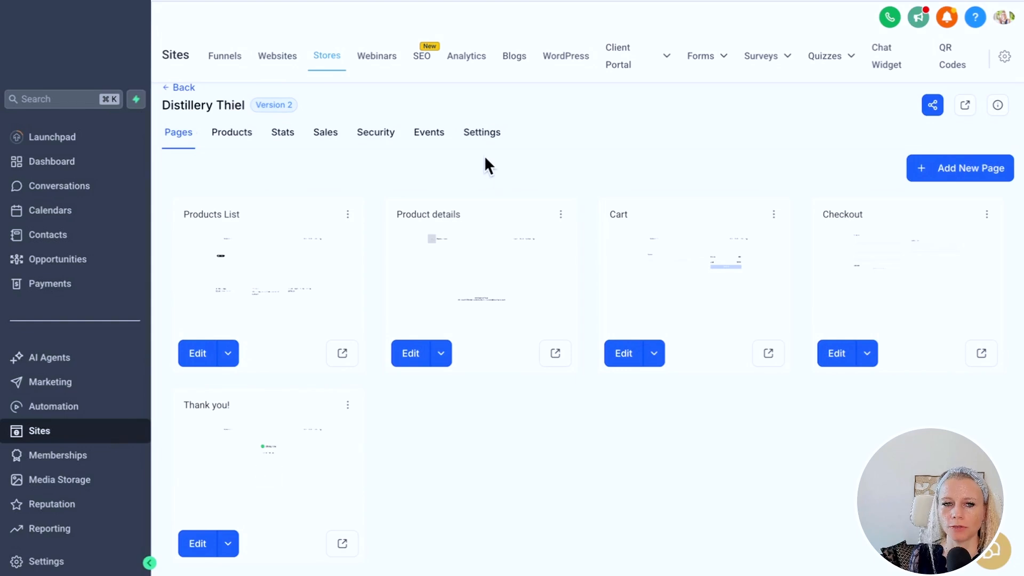
{"action": "left_click", "coordinate": [482, 135]}
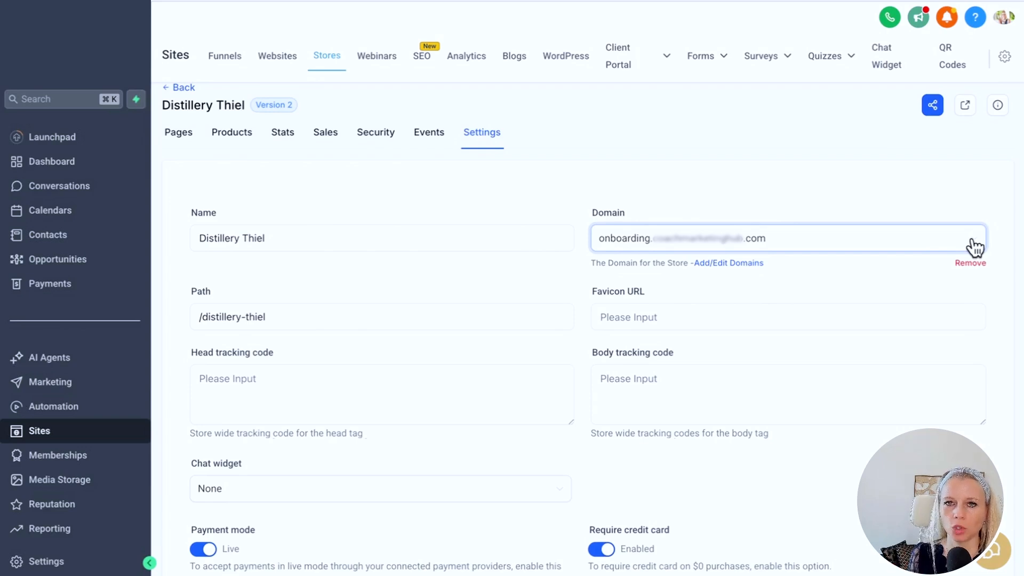
{"action": "left_click", "coordinate": [334, 317]}
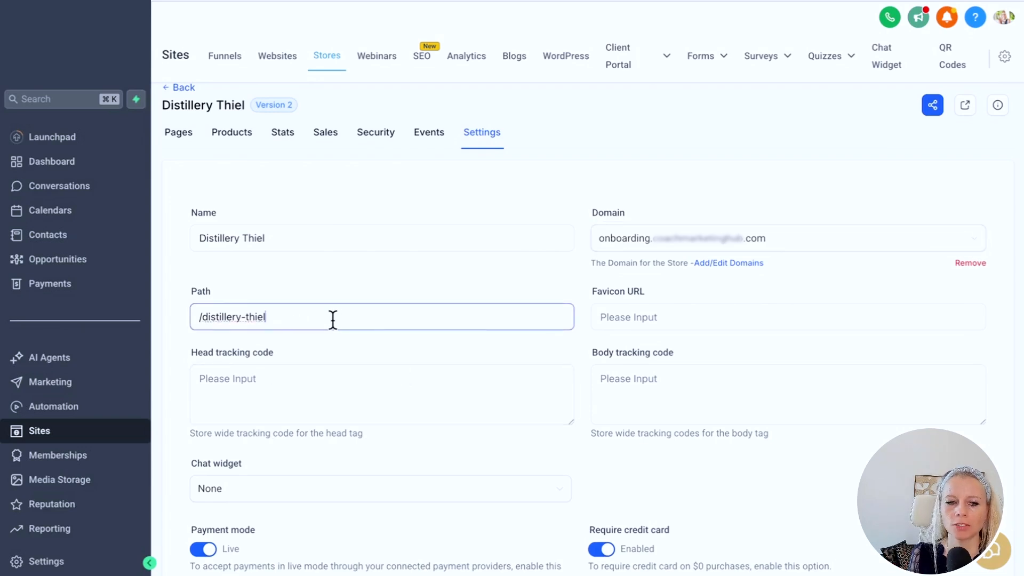
{"action": "left_click_drag", "start_coordinate": [334, 317], "coordinate": [198, 318]}
{"action": "left_click", "coordinate": [693, 346]}
{"action": "scroll", "coordinate": [692, 347], "scroll_direction": "down", "scroll_amount": 5}
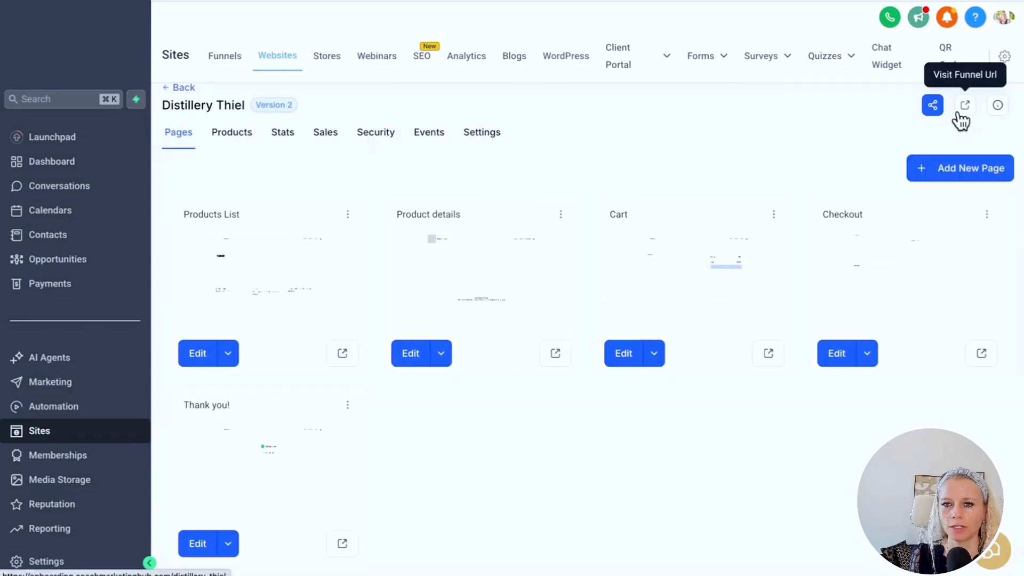
{"action": "left_click", "coordinate": [964, 106]}
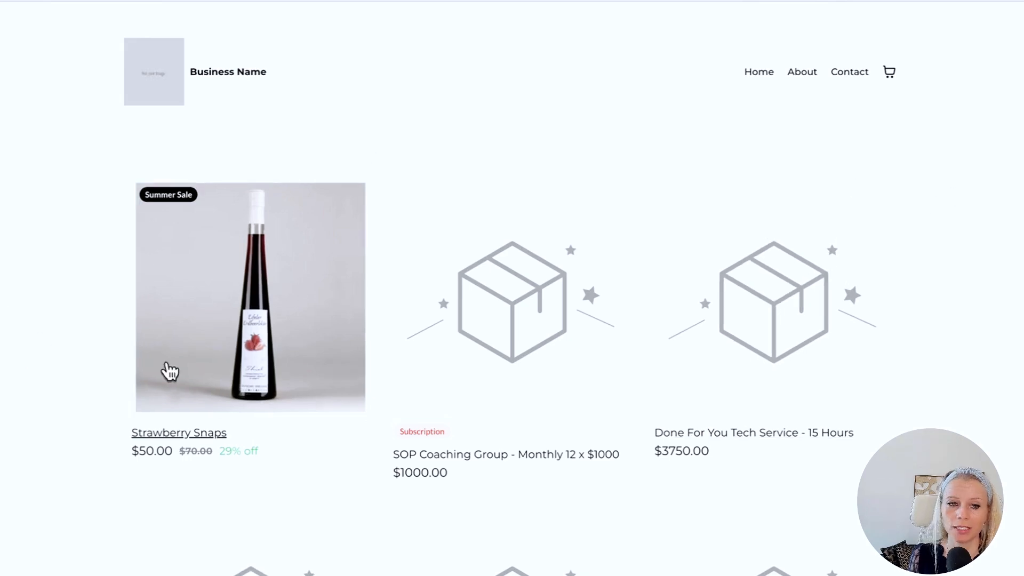
- Choose the large (1 L) Strawberry Snaps size, set quantity to 2, and add them to the cart
{"action": "scroll", "coordinate": [112, 343], "scroll_direction": "down", "scroll_amount": 1}
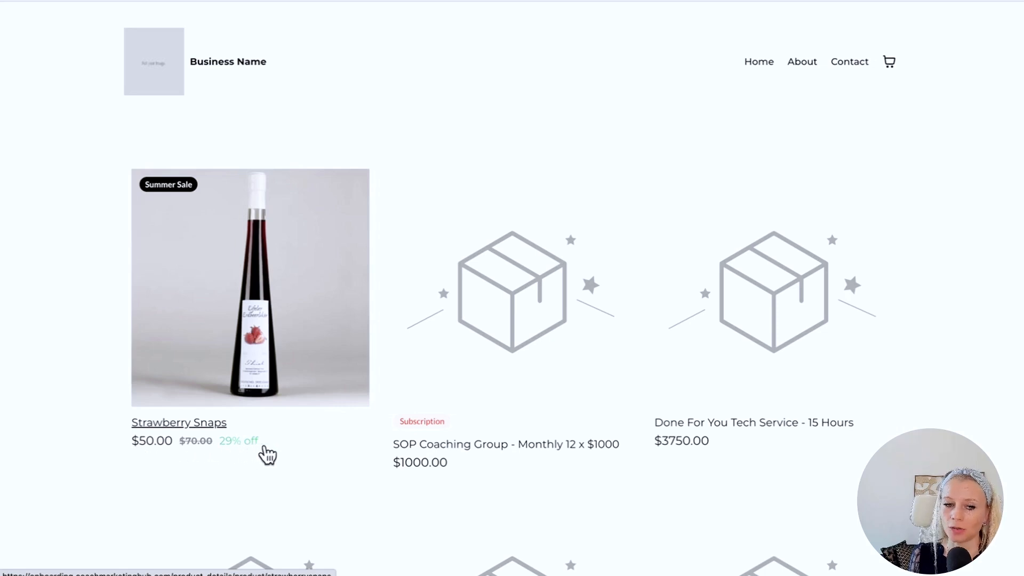
{"action": "scroll", "coordinate": [299, 322], "scroll_direction": "up", "scroll_amount": 1}
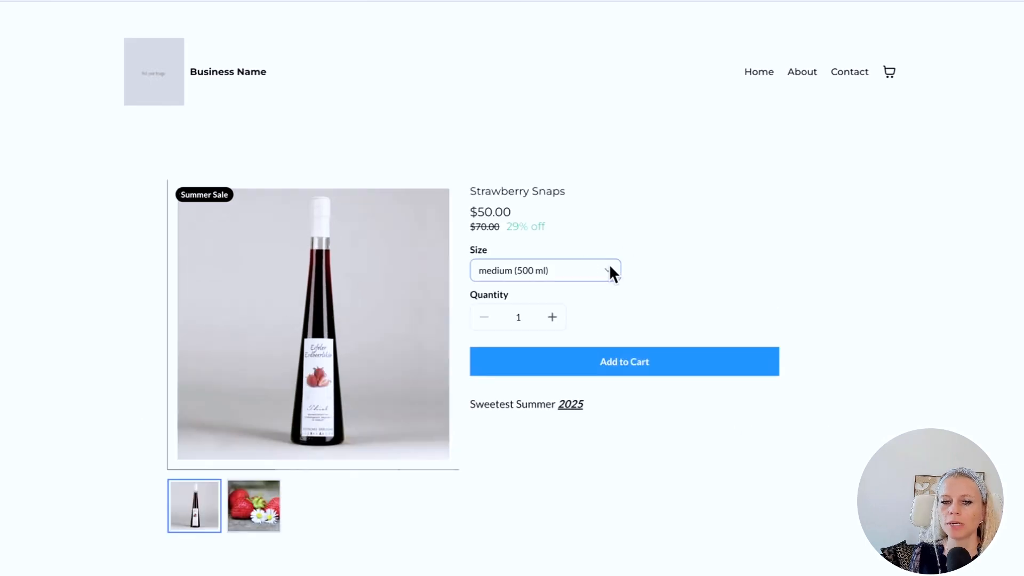
{"action": "left_click", "coordinate": [608, 270]}
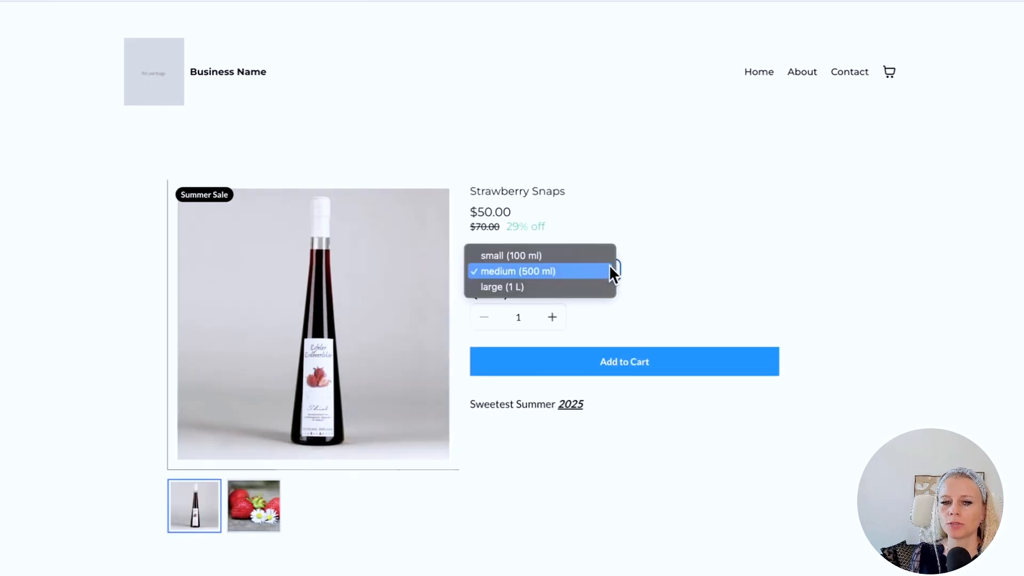
{"action": "left_click", "coordinate": [580, 286]}
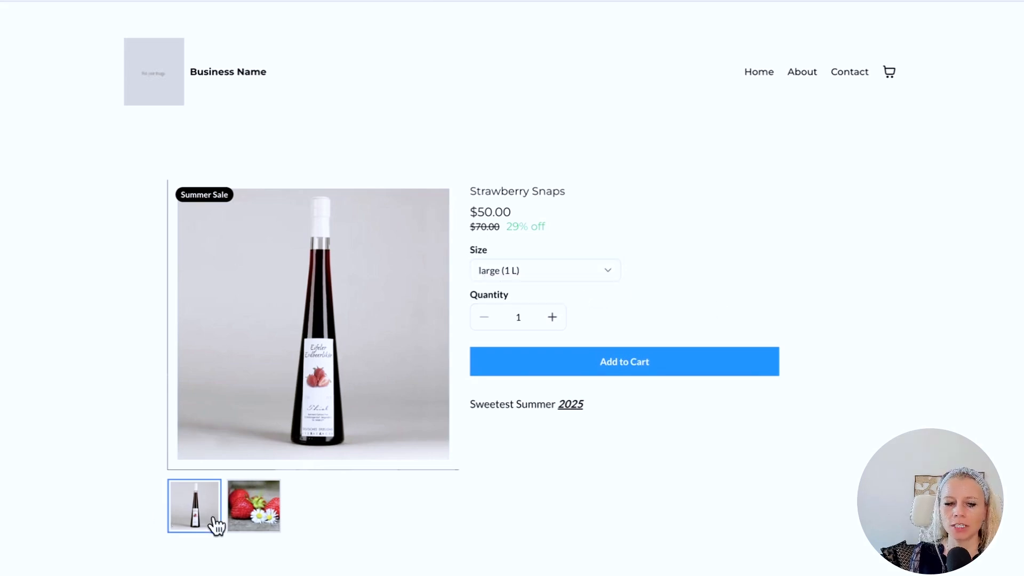
{"action": "left_click", "coordinate": [255, 514]}
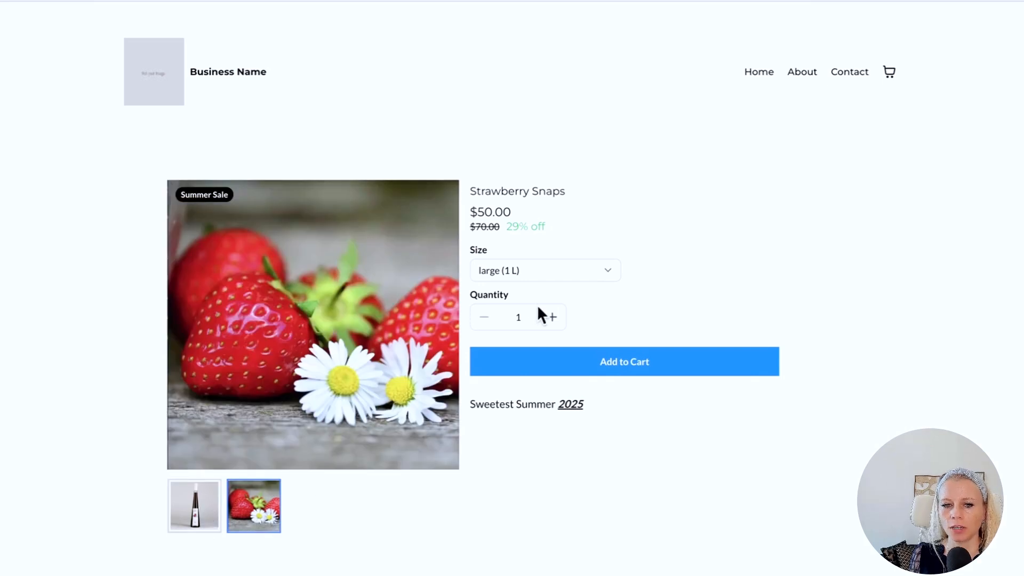
{"action": "left_click", "coordinate": [552, 319]}
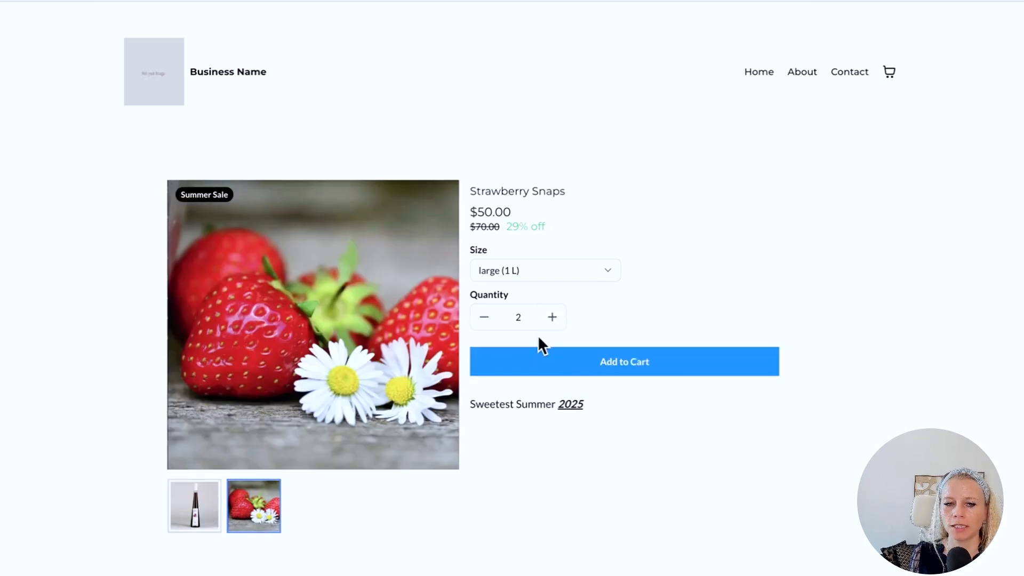
{"action": "left_click", "coordinate": [629, 362]}
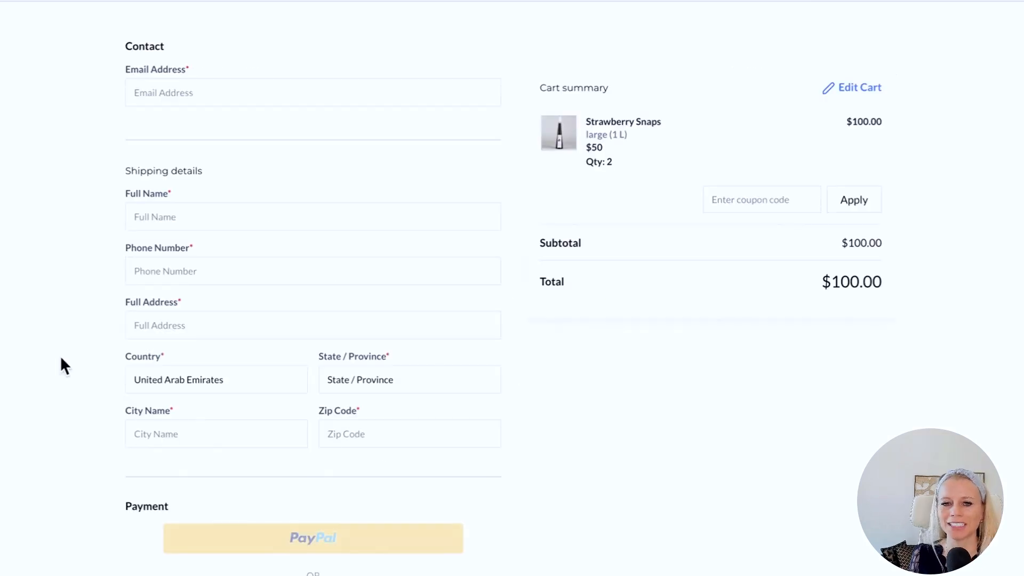
{"action": "scroll", "coordinate": [219, 430], "scroll_direction": "down", "scroll_amount": 5}
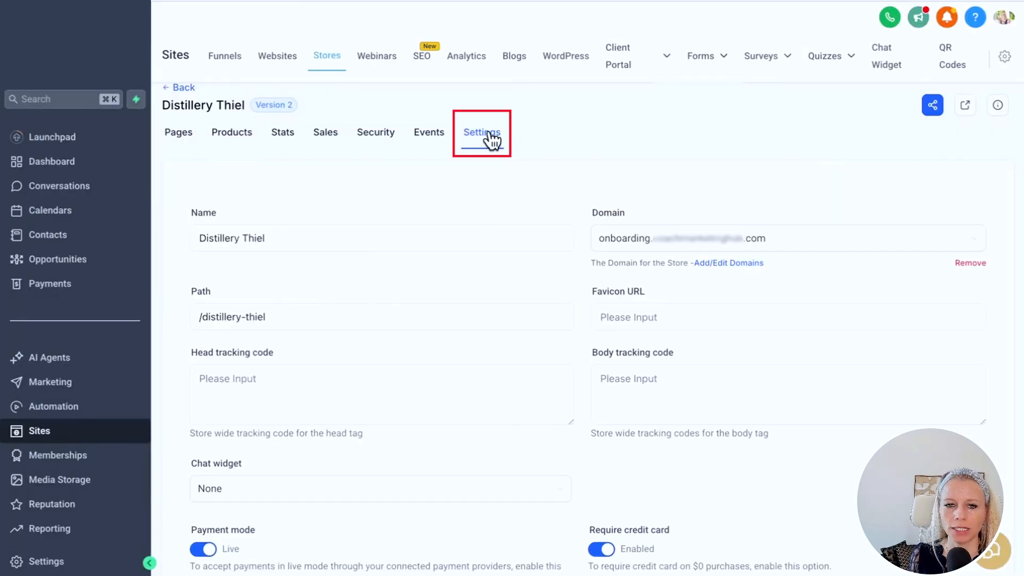
- Turn the Distillery Thiel store's Payment mode toggle from Live to Test
{"action": "scroll", "coordinate": [381, 450], "scroll_direction": "down", "scroll_amount": 3}
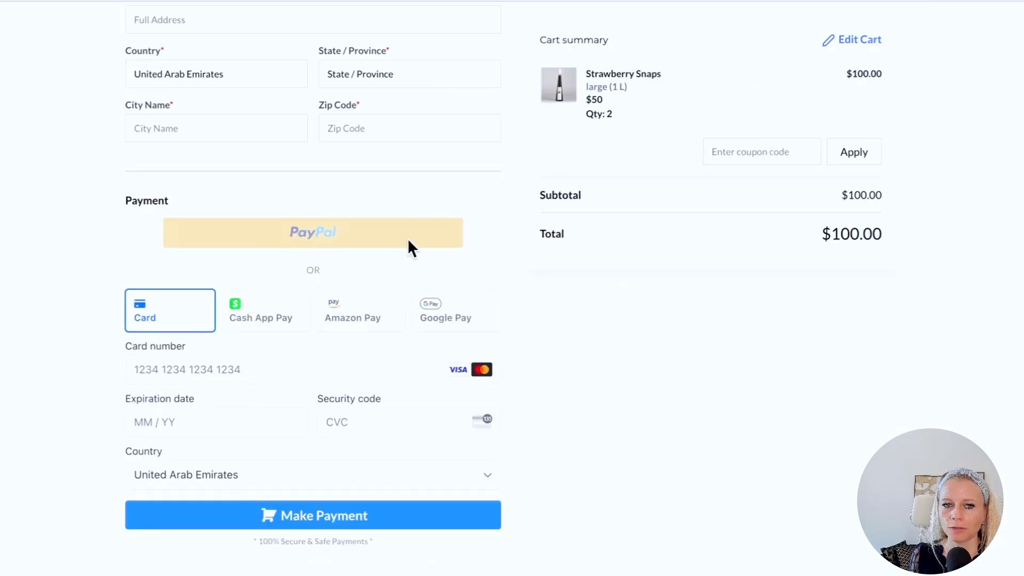
{"action": "scroll", "coordinate": [394, 382], "scroll_direction": "up", "scroll_amount": 1}
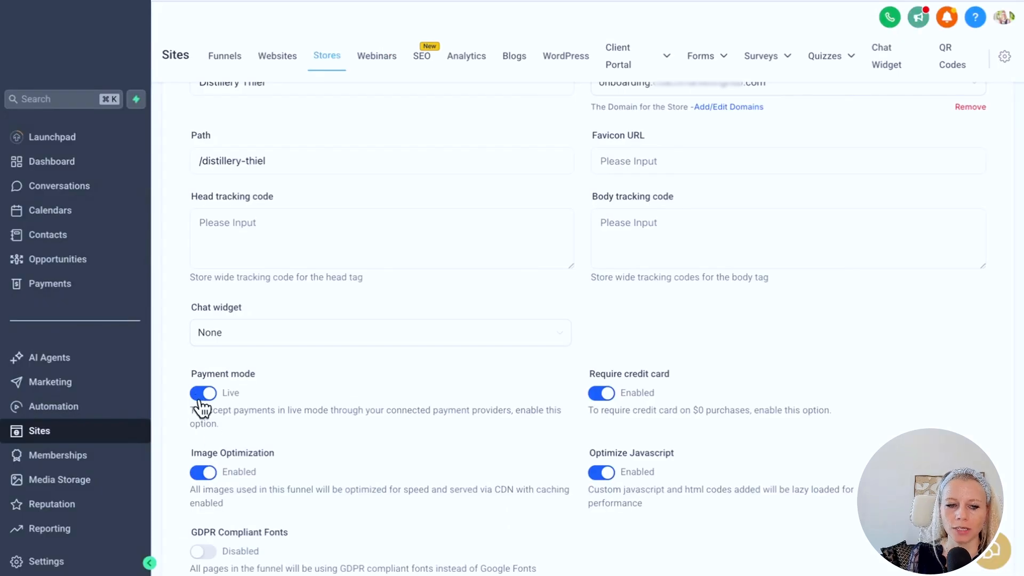
{"action": "left_click", "coordinate": [200, 399]}
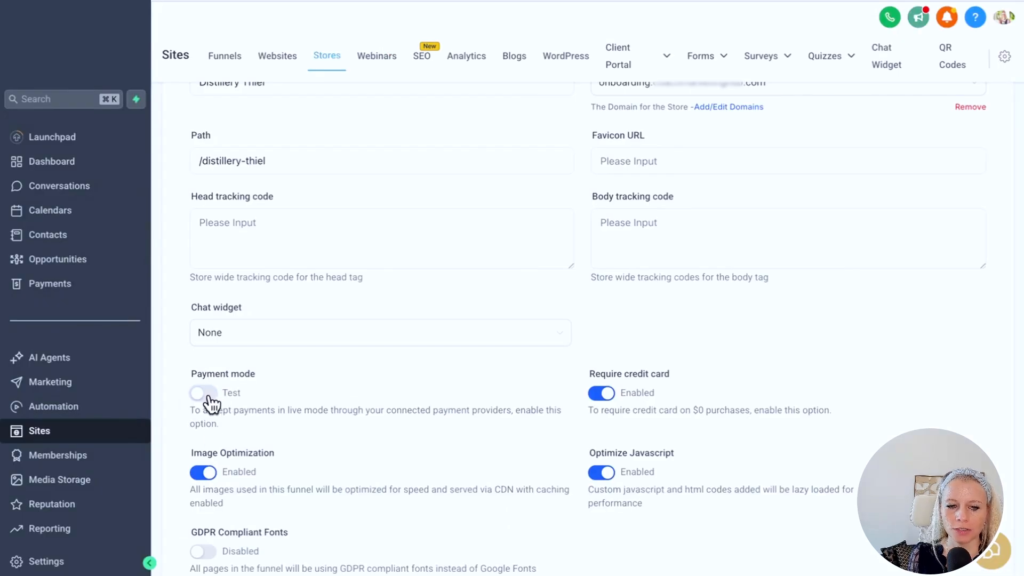
{"action": "double_click", "coordinate": [232, 393]}
{"action": "scroll", "coordinate": [450, 441], "scroll_direction": "down", "scroll_amount": 3}
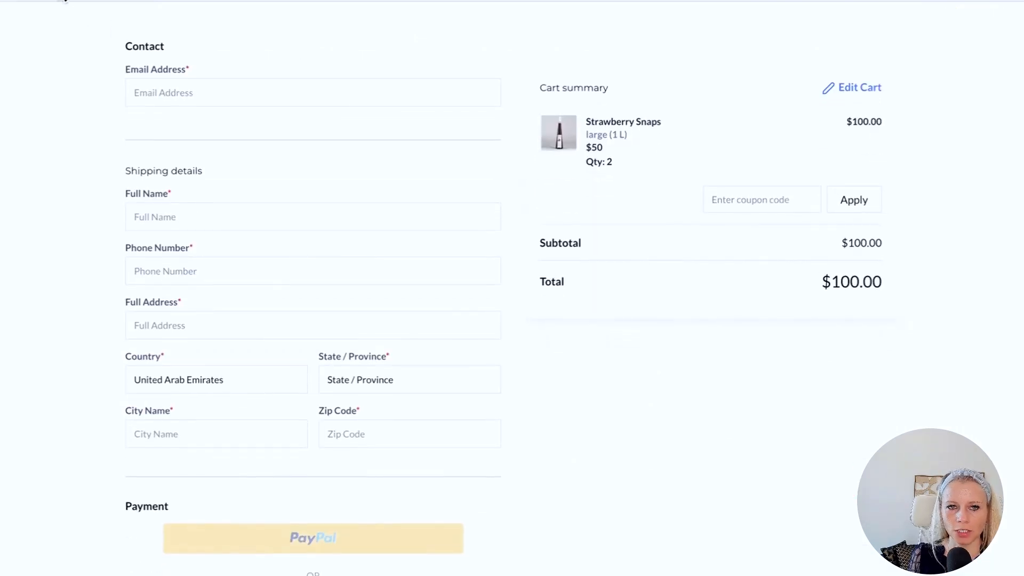
{"action": "scroll", "coordinate": [548, 471], "scroll_direction": "down", "scroll_amount": 2}
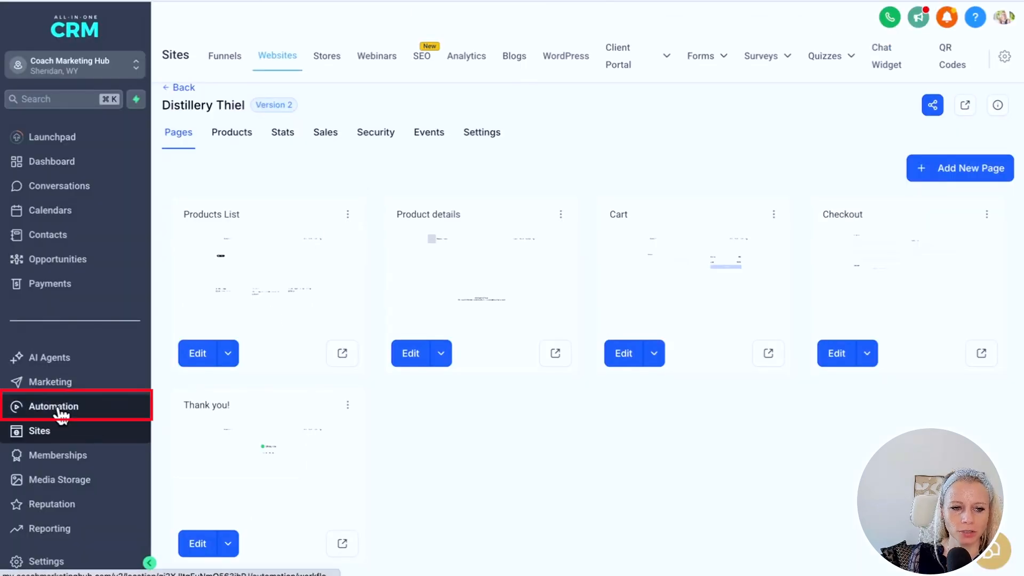
{"action": "left_click", "coordinate": [59, 414]}
- Start a blank workflow from scratch with an Order Submitted trigger
{"action": "left_click", "coordinate": [930, 100]}
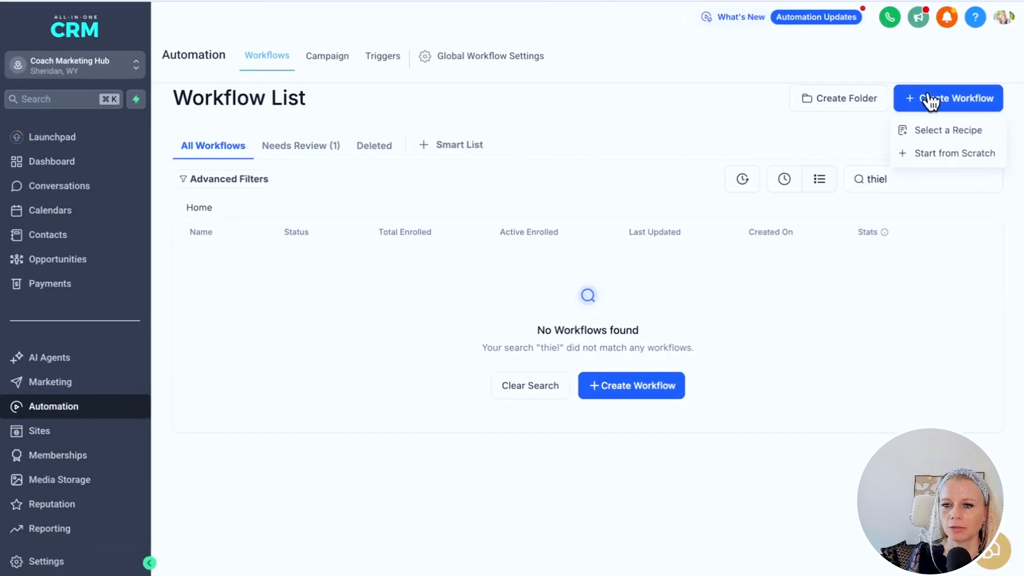
{"action": "left_click", "coordinate": [962, 159]}
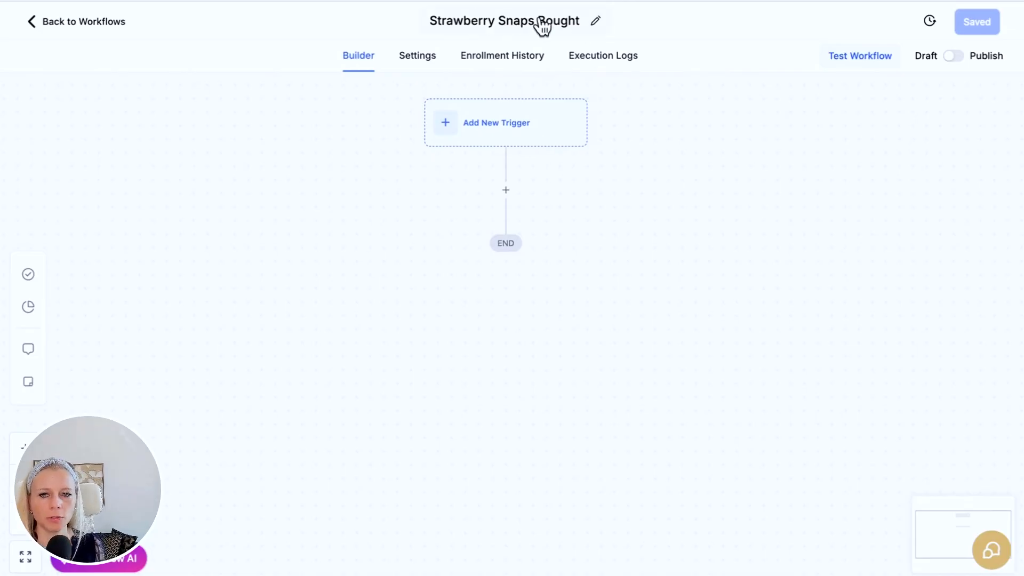
{"action": "left_click", "coordinate": [481, 130]}
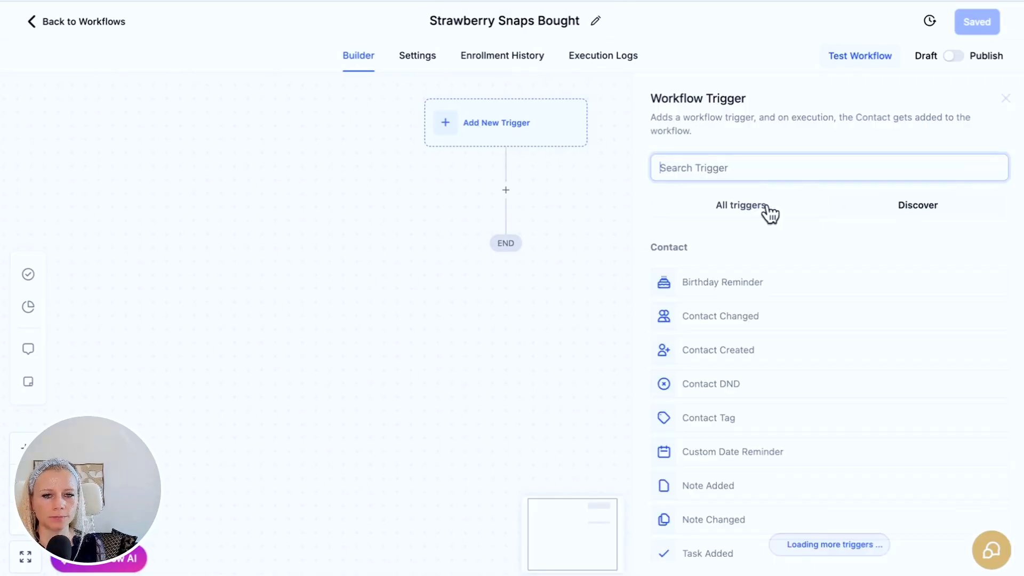
{"action": "left_click", "coordinate": [690, 167]}
{"action": "type", "text": "order"}
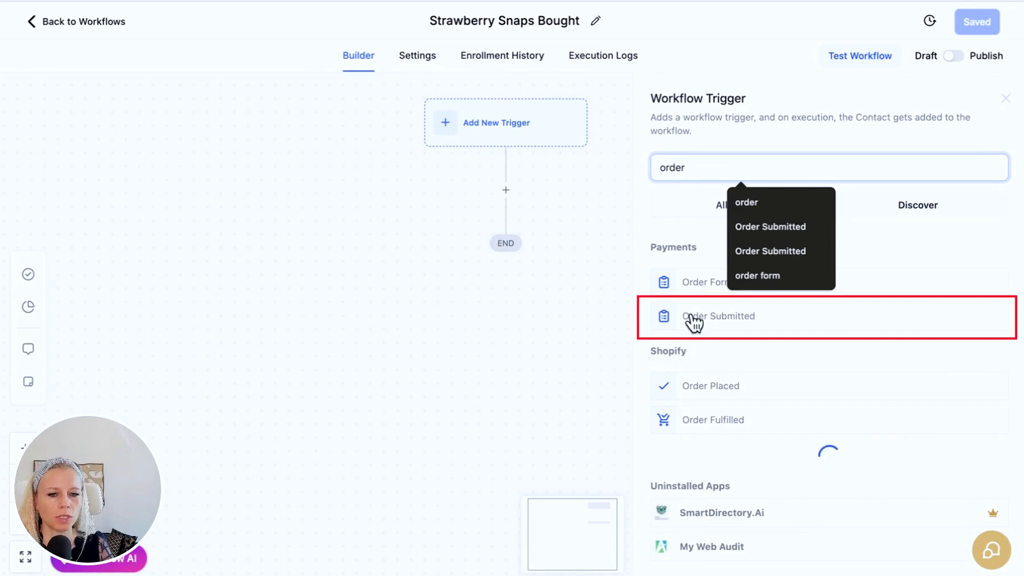
{"action": "left_click", "coordinate": [693, 318]}
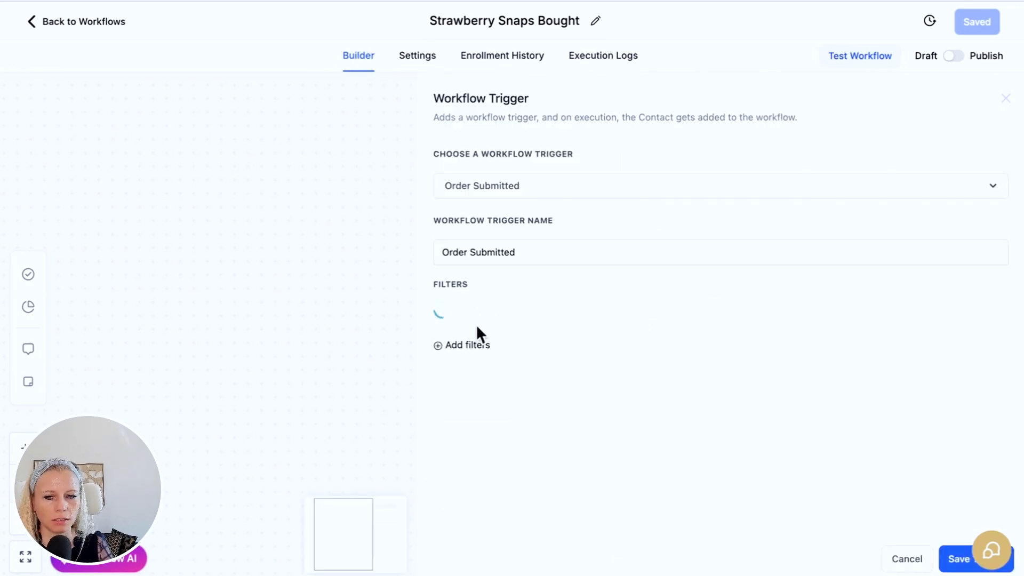
- Filter the trigger to Global Product Is Strawberry Snaps and save the trigger
{"action": "left_click", "coordinate": [464, 344]}
{"action": "left_click", "coordinate": [549, 409]}
{"action": "left_click", "coordinate": [775, 313]}
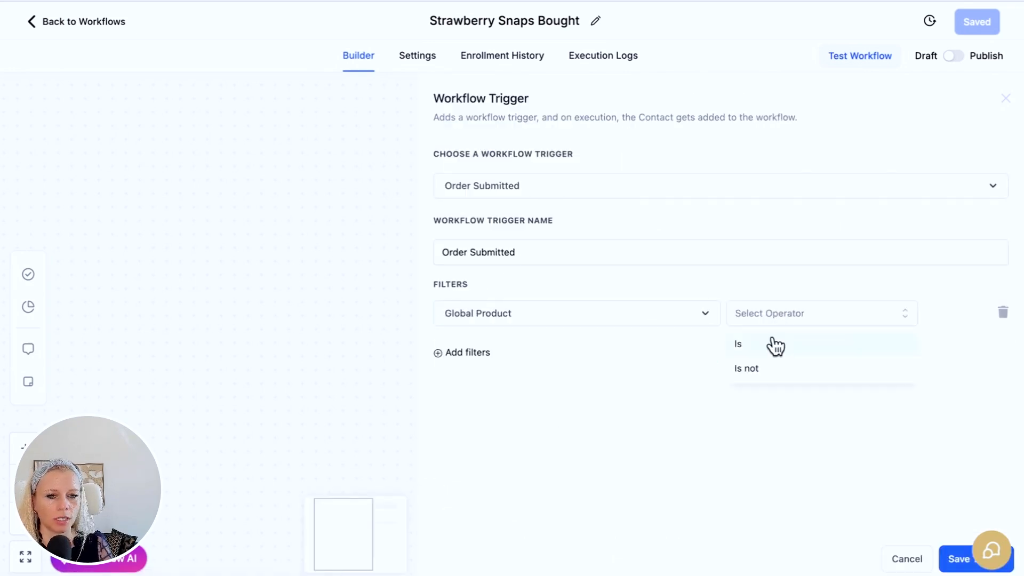
{"action": "left_click", "coordinate": [770, 344]}
{"action": "left_click", "coordinate": [801, 315]}
{"action": "type", "text": "straw"}
{"action": "left_click", "coordinate": [844, 415]}
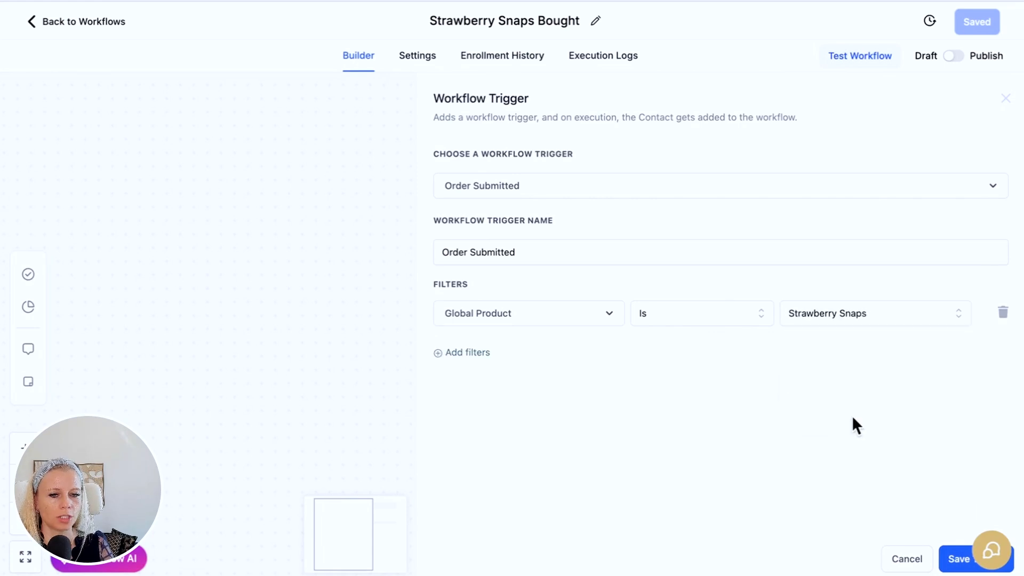
{"action": "left_click", "coordinate": [946, 558]}
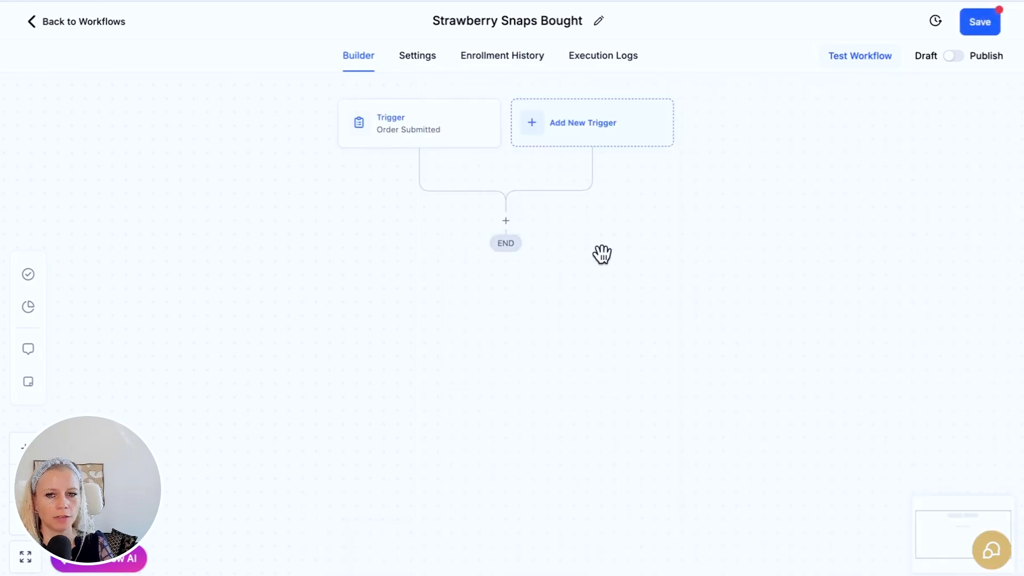
- Add a Send Email action after the Order Submitted trigger
{"action": "left_click", "coordinate": [505, 221]}
{"action": "type", "text": "tag"}
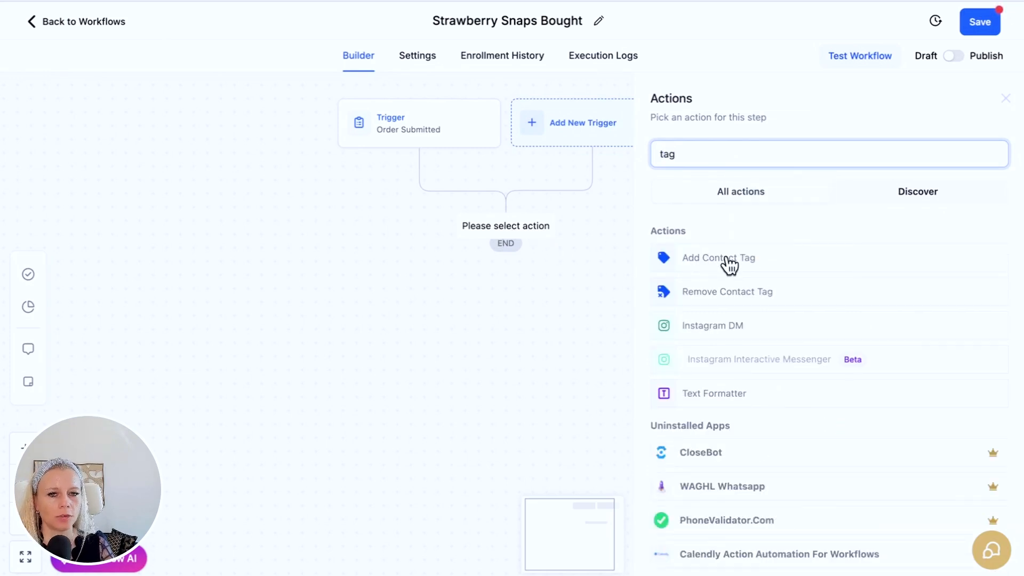
{"action": "key", "text": "BackSpace"}
{"action": "key", "text": "BackSpace"}
{"action": "key", "text": "BackSpace"}
{"action": "type", "text": "email"}
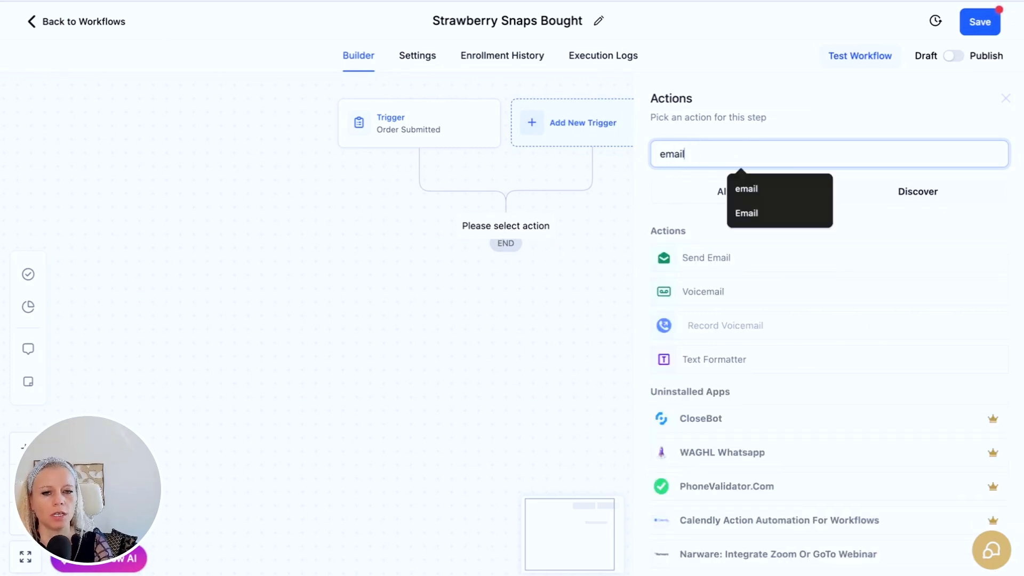
{"action": "left_click", "coordinate": [696, 255]}
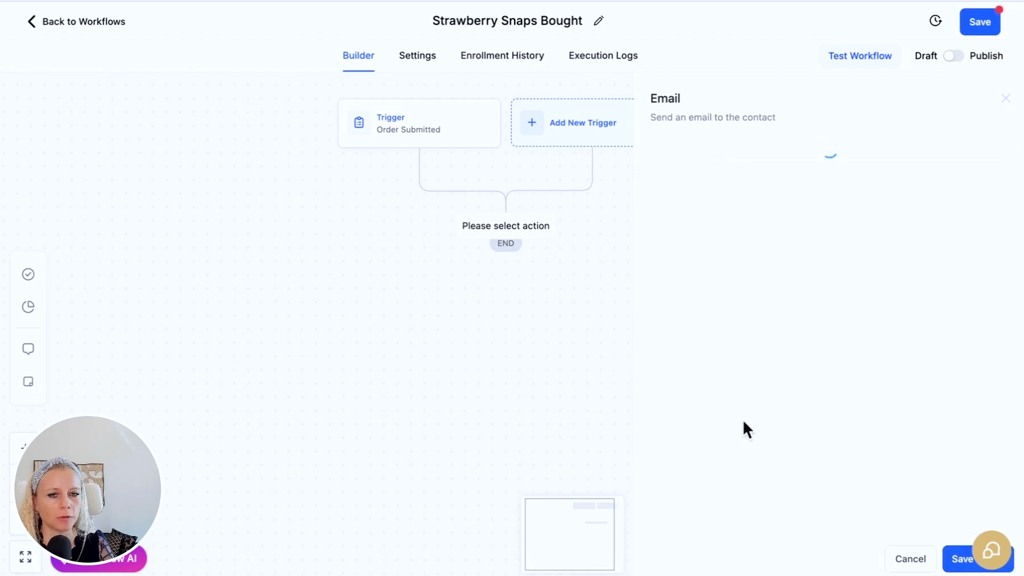
- Write the 'Thank you for your' message, pick the sender e-mail address, and save the step
{"action": "scroll", "coordinate": [748, 394], "scroll_direction": "down", "scroll_amount": 4}
{"action": "left_click", "coordinate": [713, 485]}
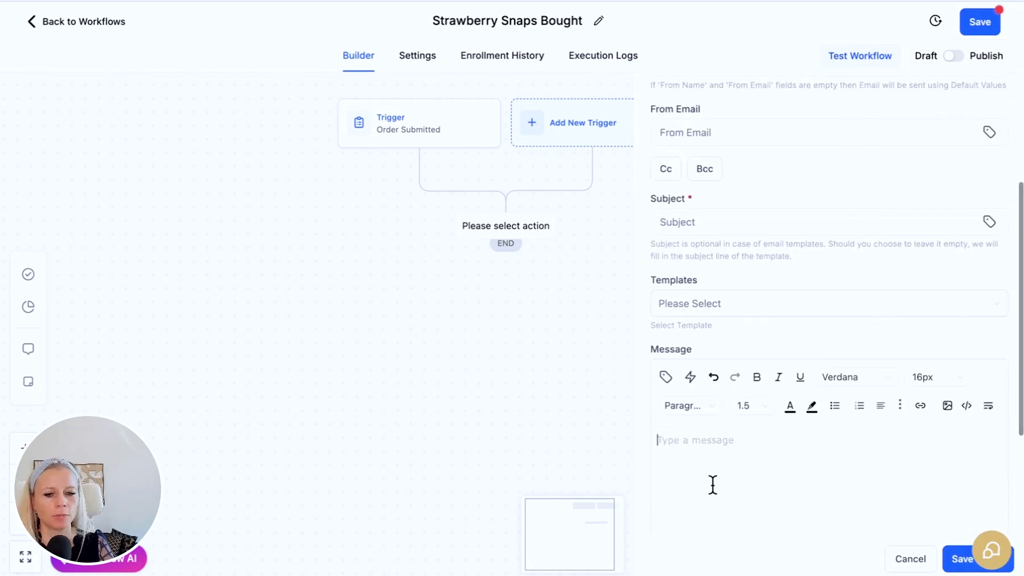
{"action": "type", "text": "Thank you for your purchase"}
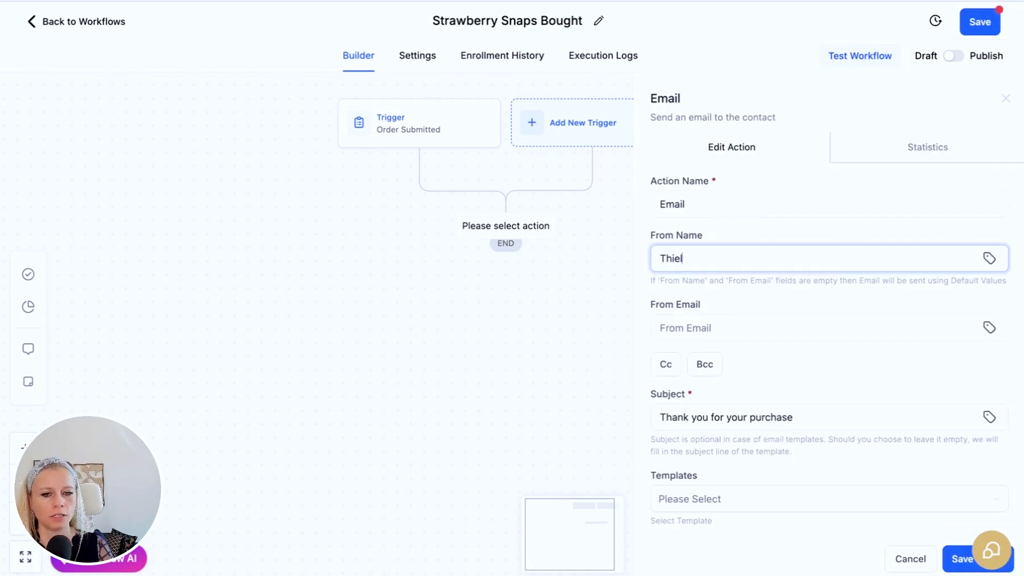
{"action": "scroll", "coordinate": [762, 293], "scroll_direction": "down", "scroll_amount": 2}
{"action": "left_click", "coordinate": [747, 233]}
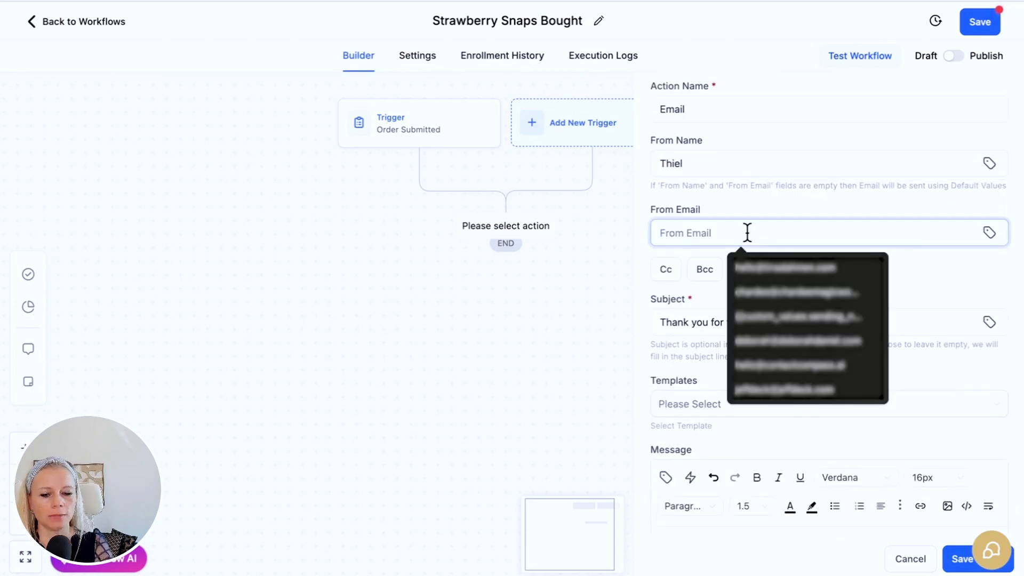
{"action": "left_click", "coordinate": [784, 267]}
{"action": "left_click", "coordinate": [960, 559]}
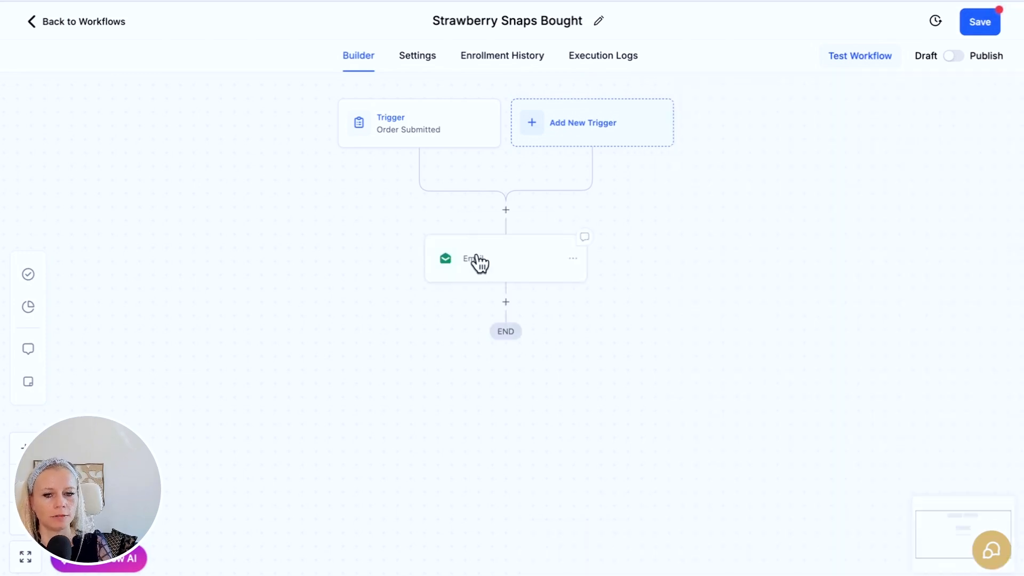
- Add an Internal Notification email step after the Email, with a sender name and All Users as recipients
{"action": "left_click", "coordinate": [506, 302]}
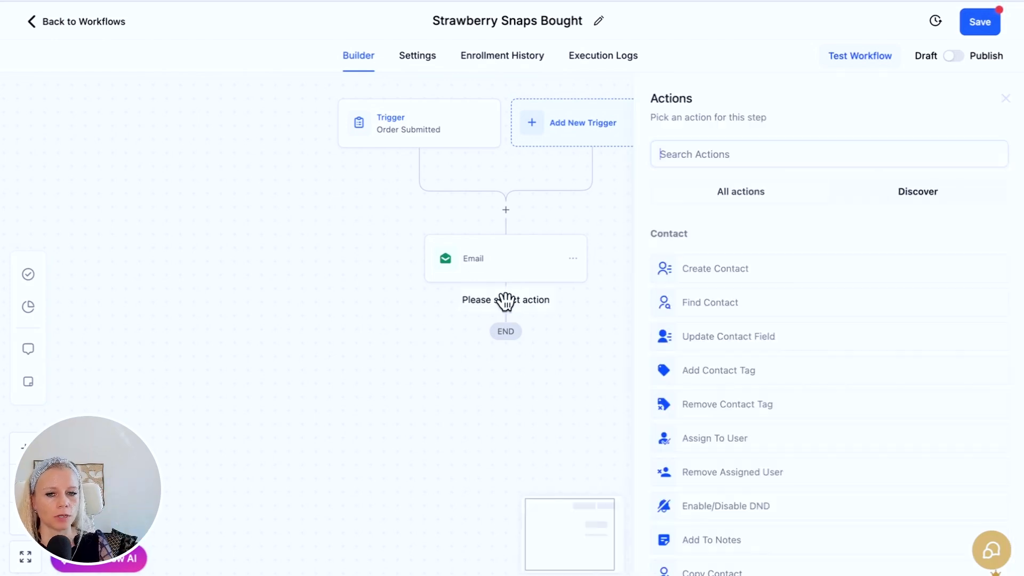
{"action": "type", "text": "not"}
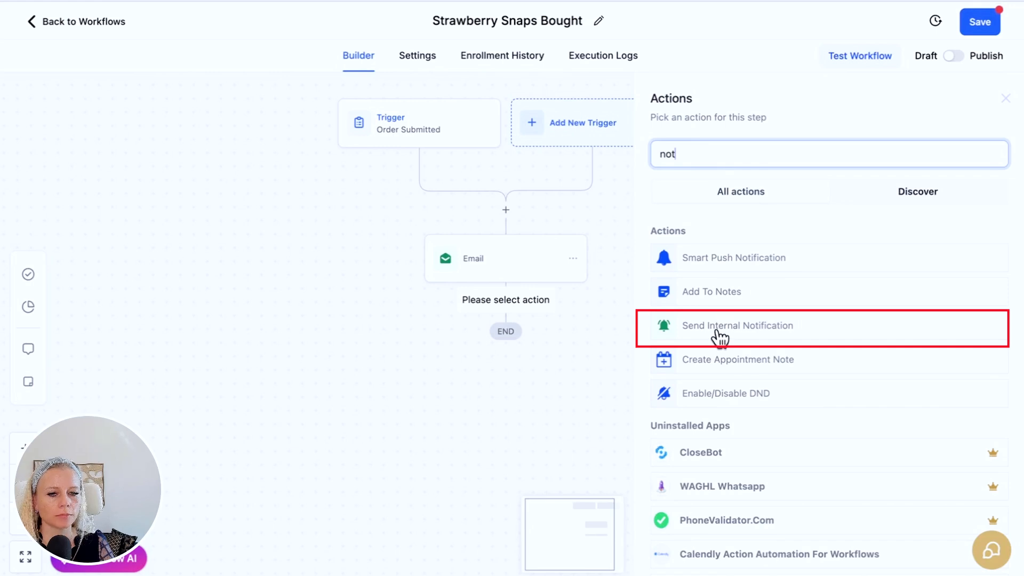
{"action": "left_click", "coordinate": [717, 332]}
{"action": "left_click", "coordinate": [698, 268]}
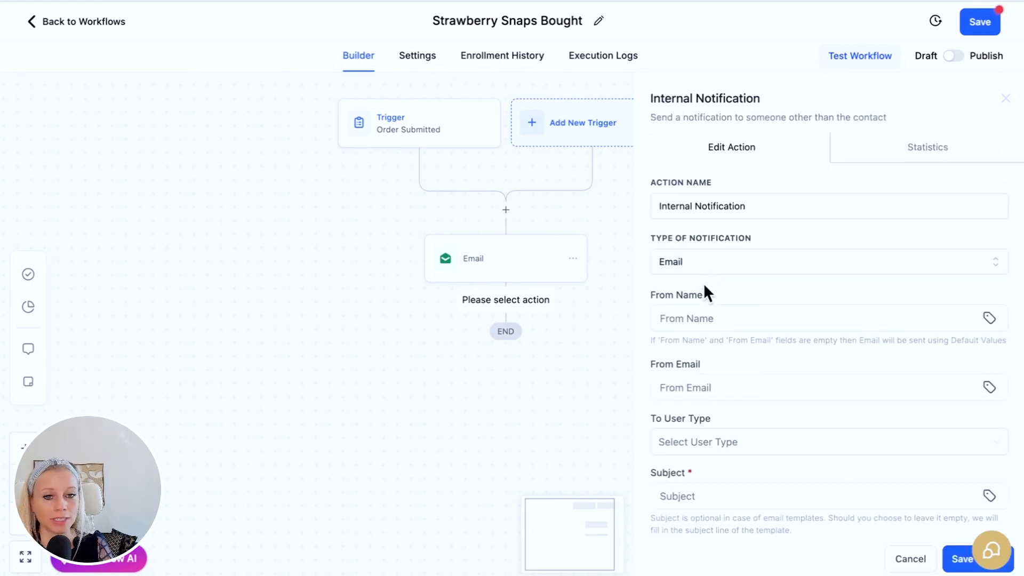
{"action": "left_click", "coordinate": [703, 319]}
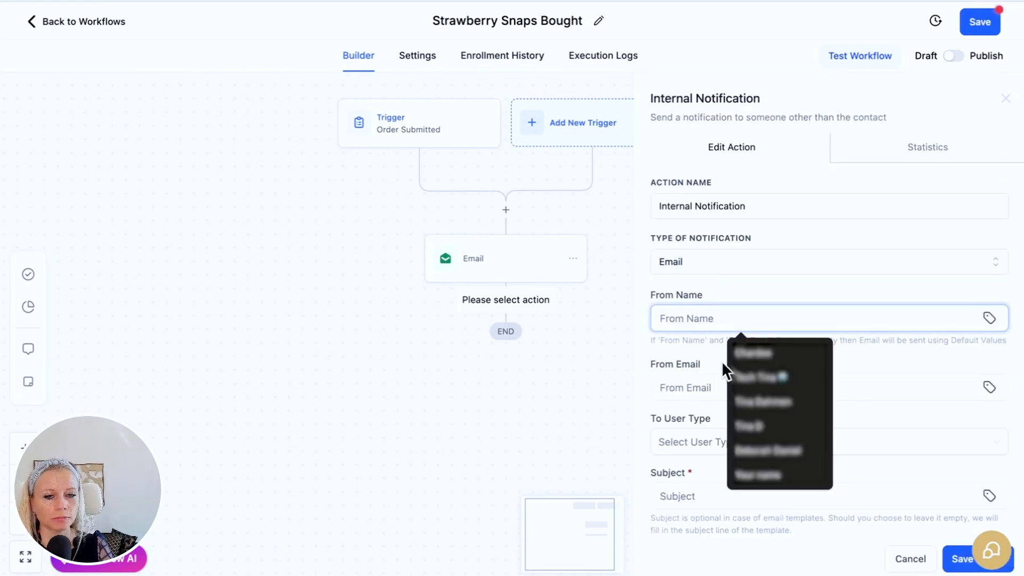
{"action": "left_click", "coordinate": [749, 425]}
{"action": "left_click", "coordinate": [731, 262]}
{"action": "left_click", "coordinate": [742, 239]}
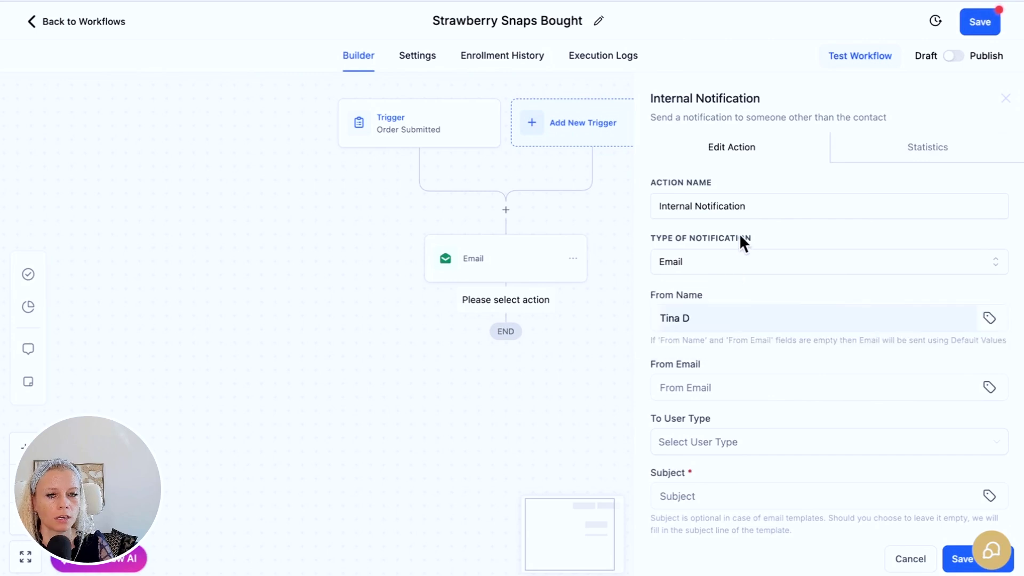
{"action": "scroll", "coordinate": [725, 393], "scroll_direction": "down", "scroll_amount": 3}
{"action": "left_click", "coordinate": [718, 332]}
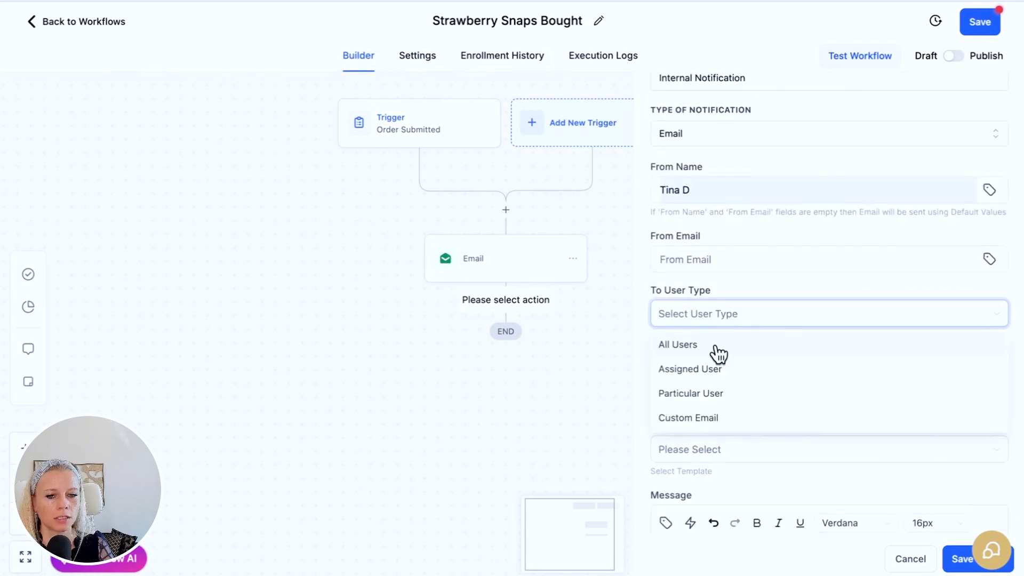
{"action": "left_click", "coordinate": [719, 353]}
{"action": "left_click", "coordinate": [711, 322]}
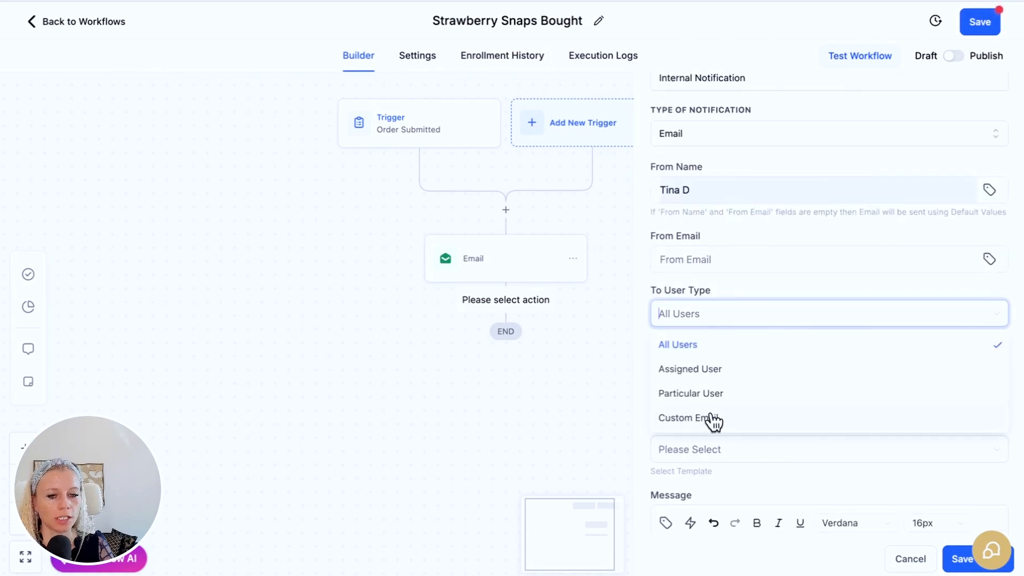
{"action": "left_click", "coordinate": [708, 345]}
{"action": "left_click", "coordinate": [718, 262]}
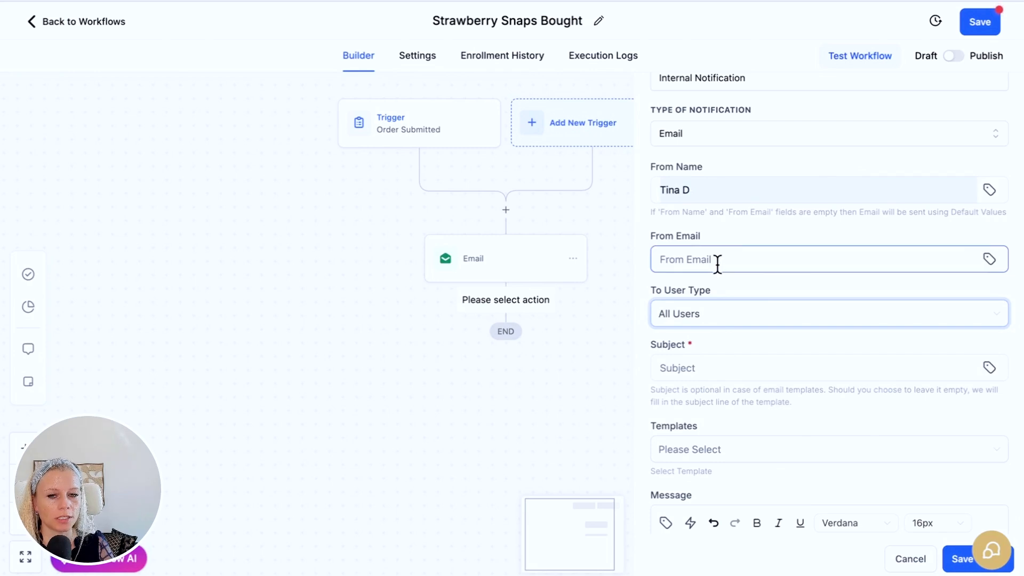
- Enter the sender e-mail and 'Thank you for your purchase' as message and subject, then save the workflow
{"action": "left_click", "coordinate": [718, 262]}
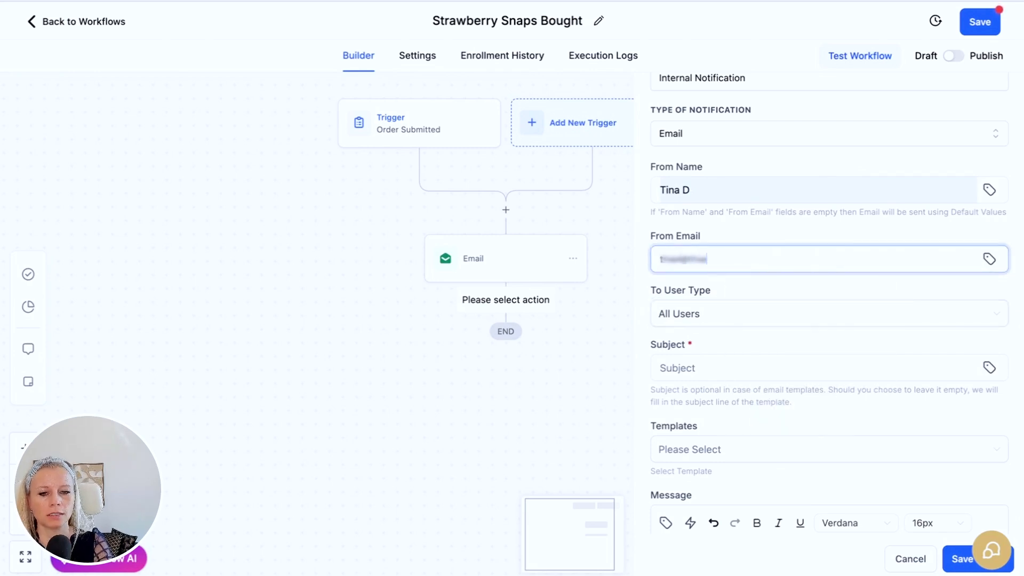
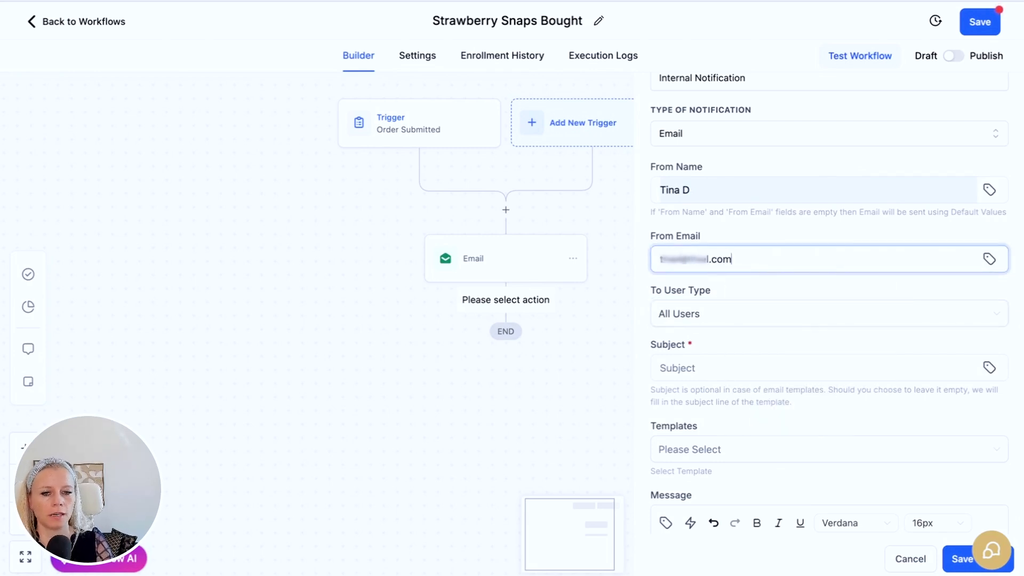
{"action": "left_click", "coordinate": [721, 225]}
{"action": "scroll", "coordinate": [723, 367], "scroll_direction": "down", "scroll_amount": 2}
{"action": "scroll", "coordinate": [722, 367], "scroll_direction": "down", "scroll_amount": 2}
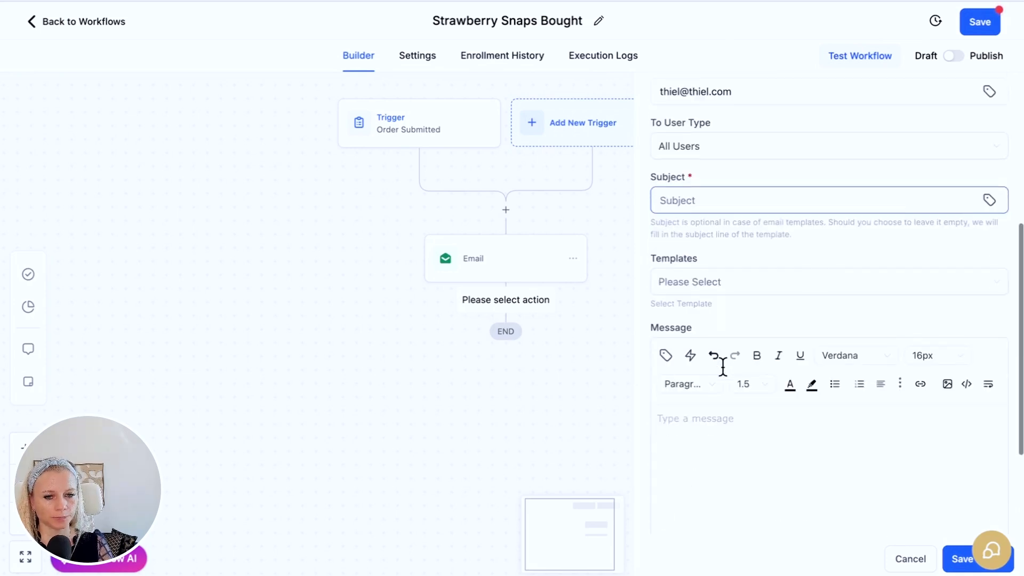
{"action": "left_click", "coordinate": [720, 373]}
{"action": "type", "text": "Thank you for your purchase"}
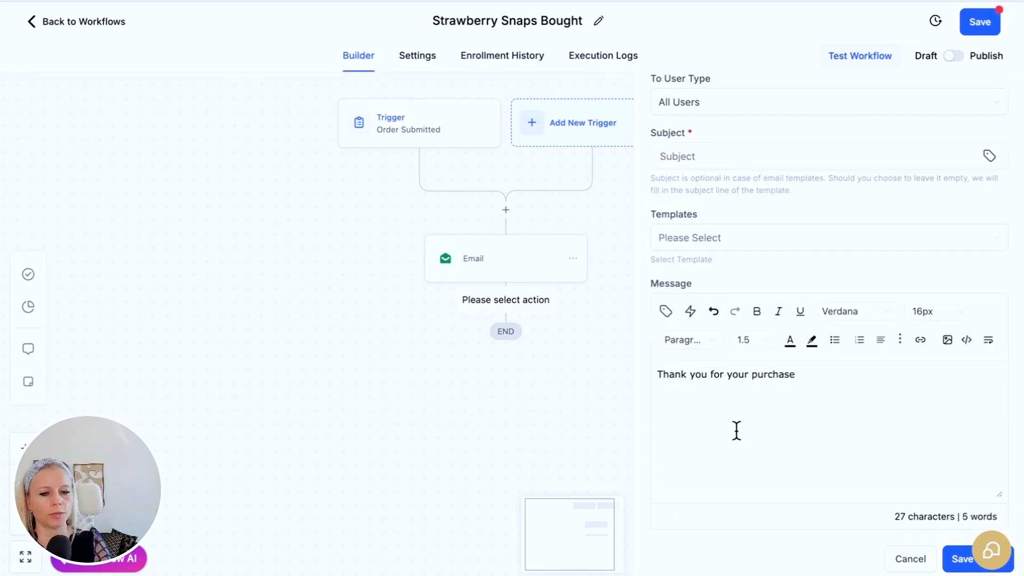
{"action": "left_click", "coordinate": [715, 156]}
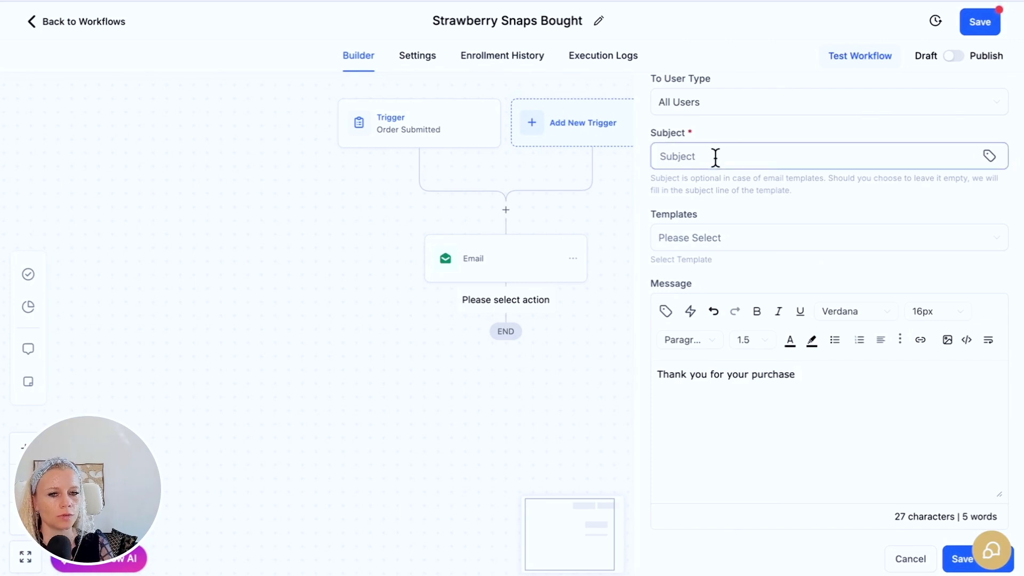
{"action": "type", "text": "Thank you for your purchase"}
{"action": "left_click", "coordinate": [962, 560]}
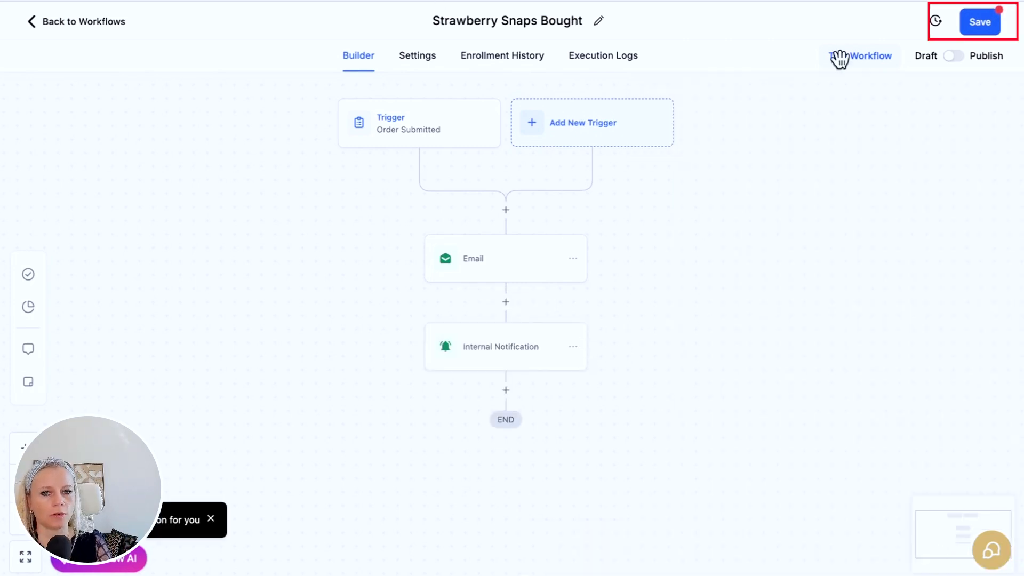
{"action": "left_click", "coordinate": [969, 25]}
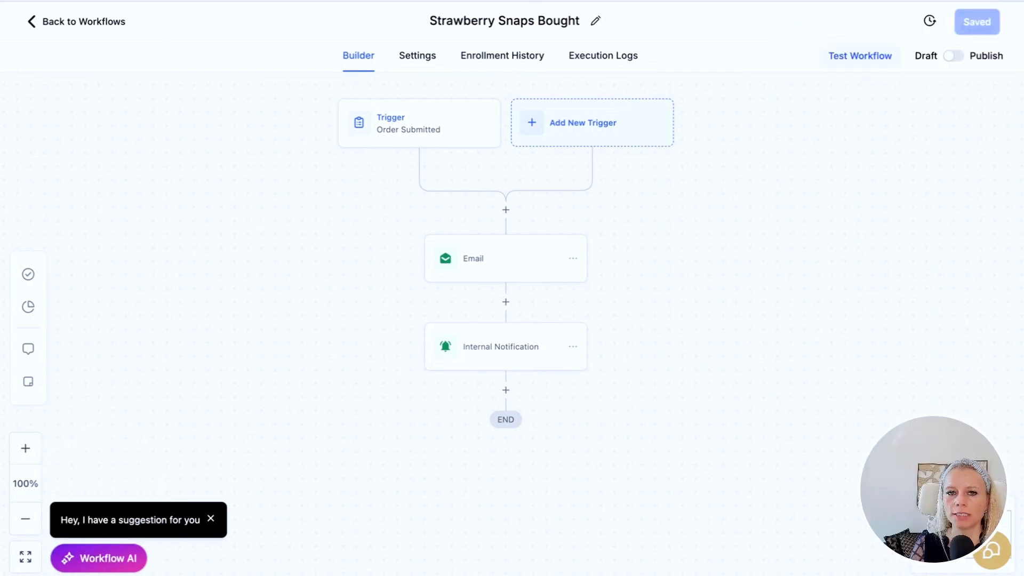
{"action": "left_click", "coordinate": [502, 1]}
- Submit the $100.00 test card payment for two large Strawberry Snaps
{"action": "scroll", "coordinate": [295, 240], "scroll_direction": "up", "scroll_amount": 2}
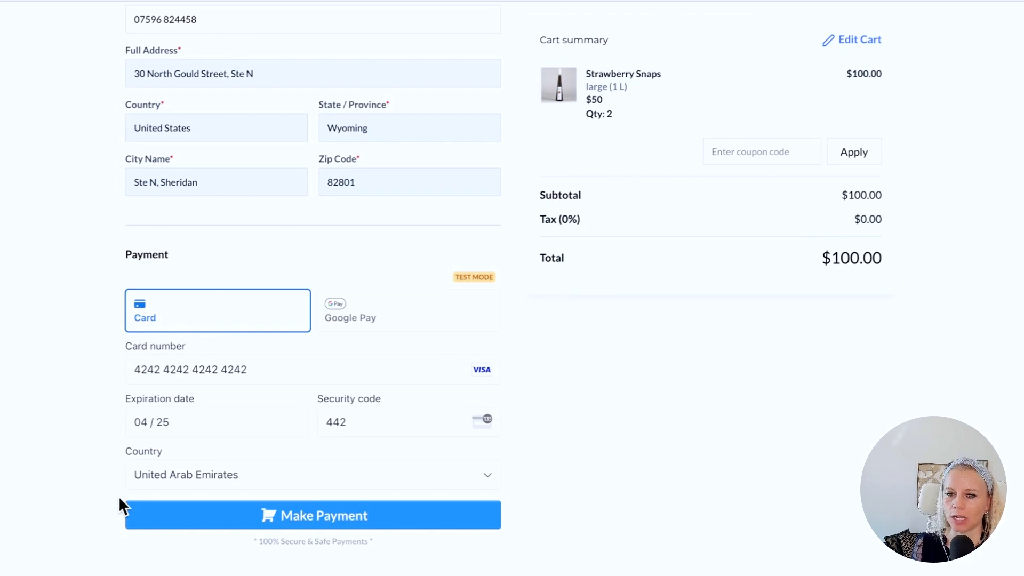
{"action": "left_click", "coordinate": [320, 520]}
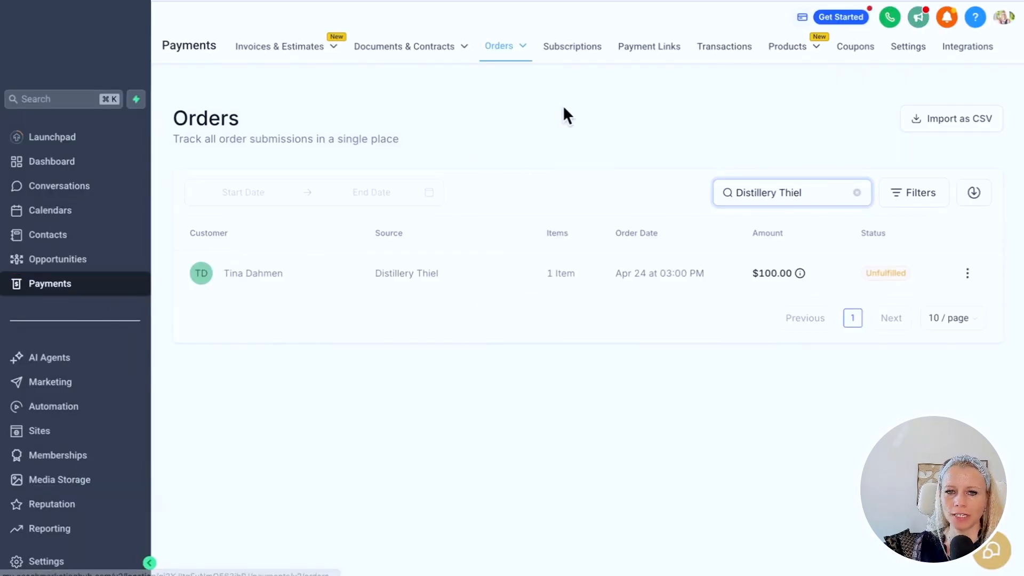
- Review the order filters, then open View Order for the $100.00 Distillery Thiel order
{"action": "mouse_move", "coordinate": [523, 50]}
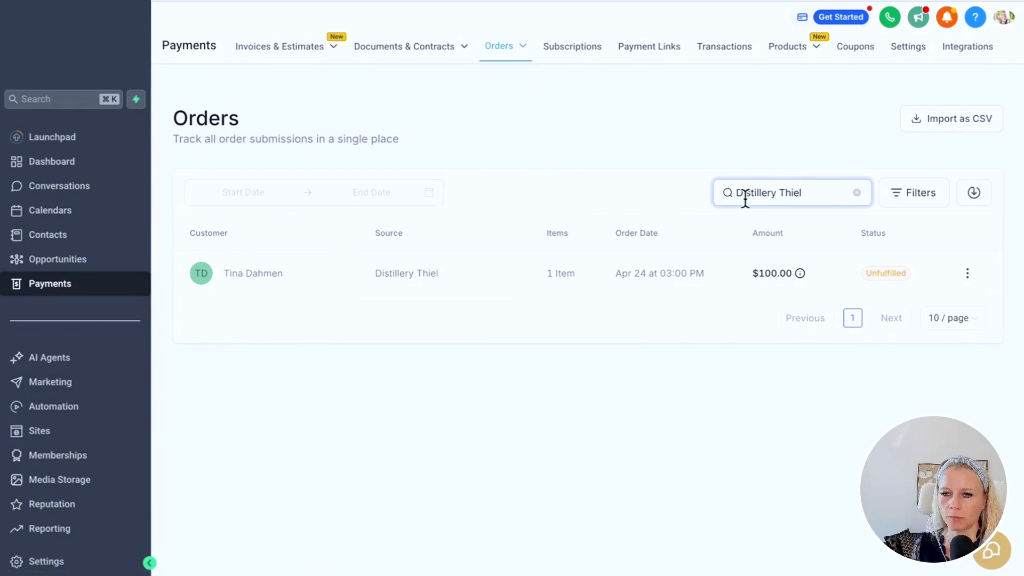
{"action": "left_click", "coordinate": [917, 197]}
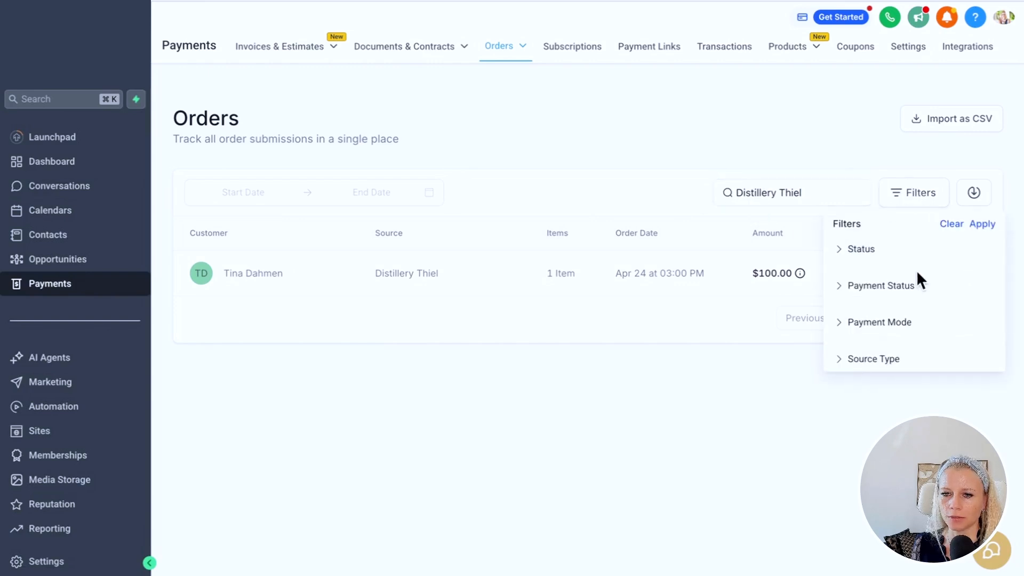
{"action": "left_click", "coordinate": [865, 325]}
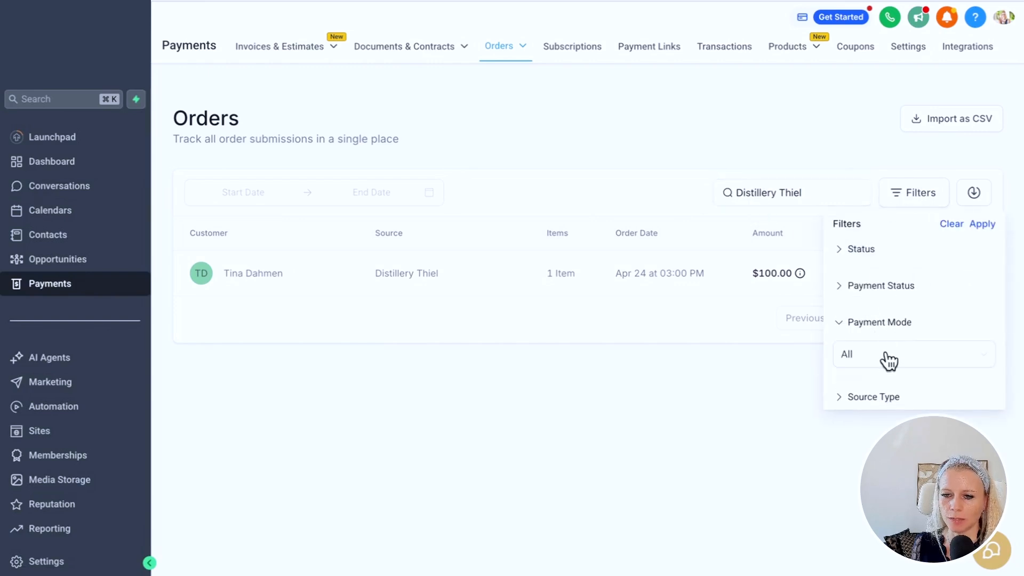
{"action": "left_click", "coordinate": [878, 397]}
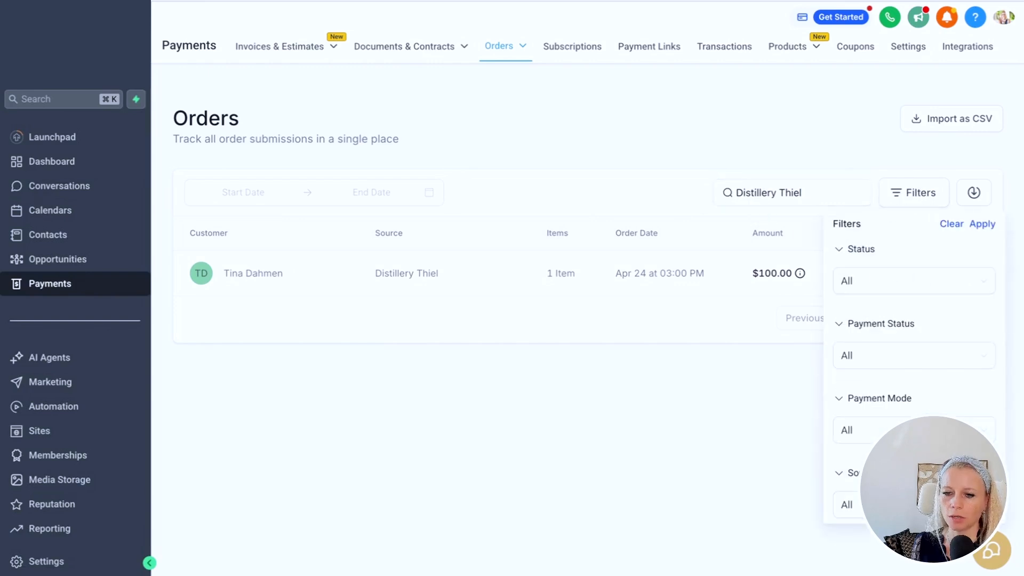
{"action": "left_click", "coordinate": [940, 163]}
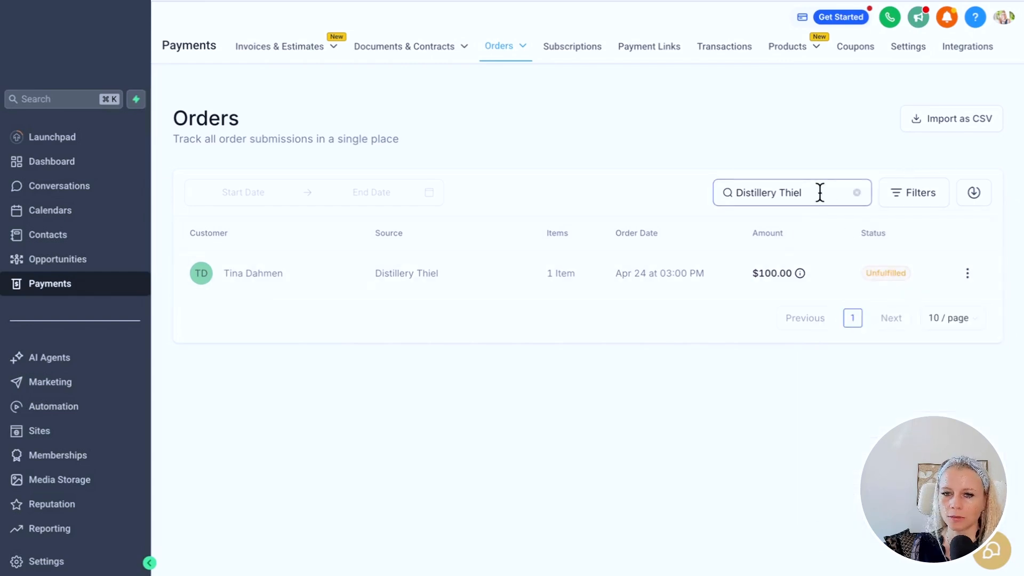
{"action": "left_click_drag", "start_coordinate": [820, 192], "coordinate": [620, 190]}
{"action": "left_click", "coordinate": [616, 193]}
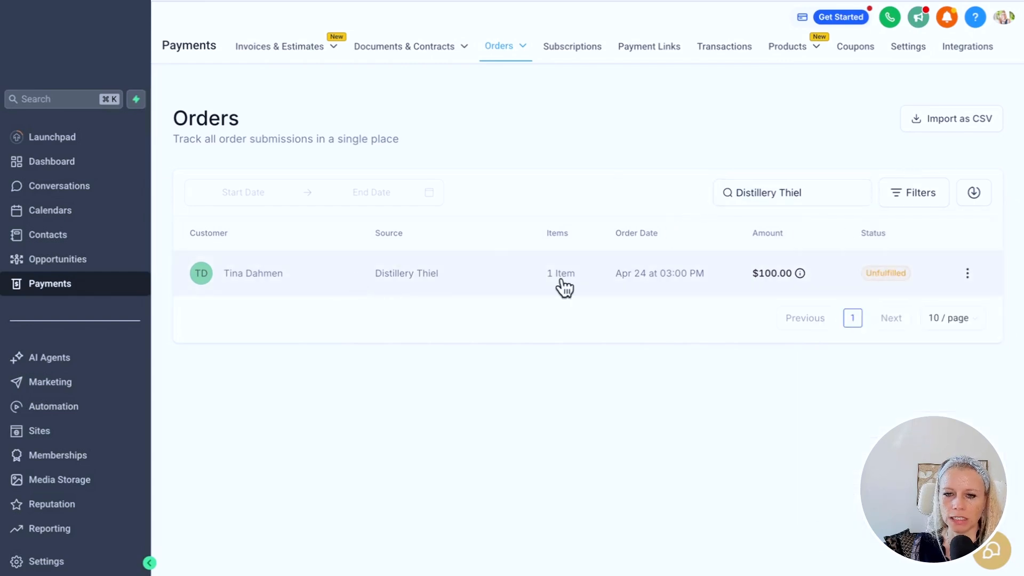
{"action": "left_click", "coordinate": [968, 273]}
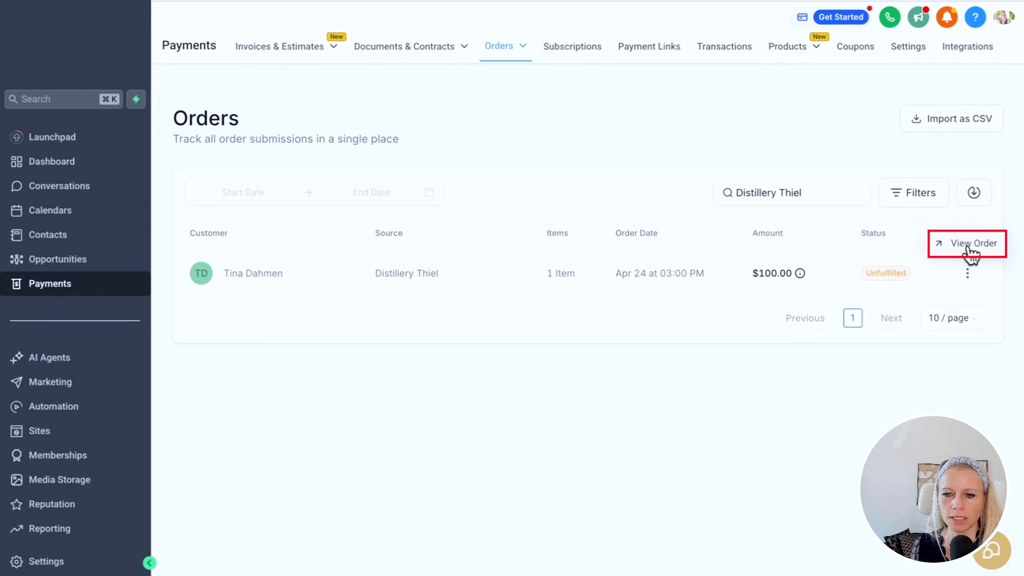
{"action": "left_click", "coordinate": [970, 246]}
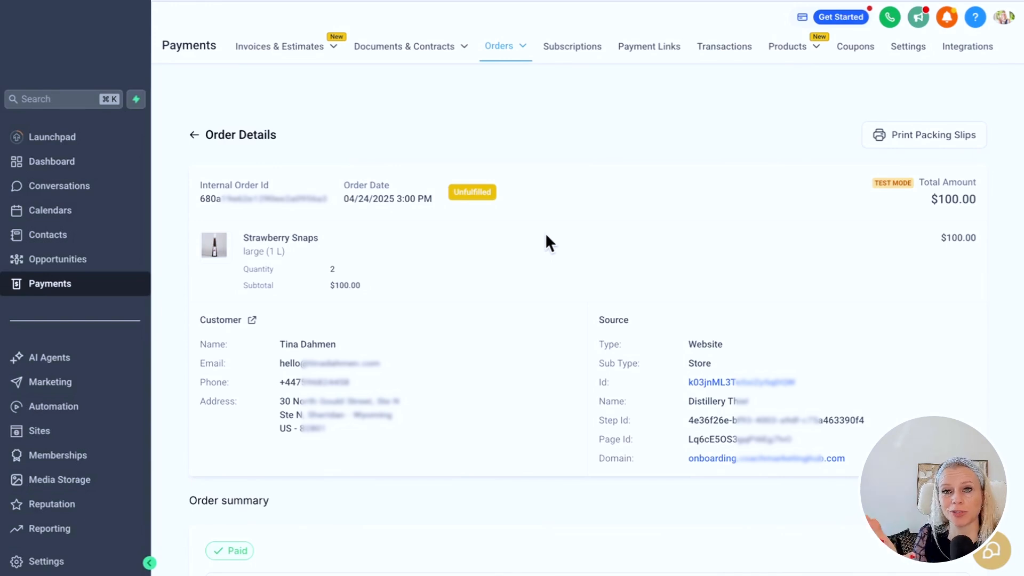
- Download and view the packing slip PDF showing 2 of 2 large Strawberry Snaps, then close it
{"action": "left_click", "coordinate": [935, 147]}
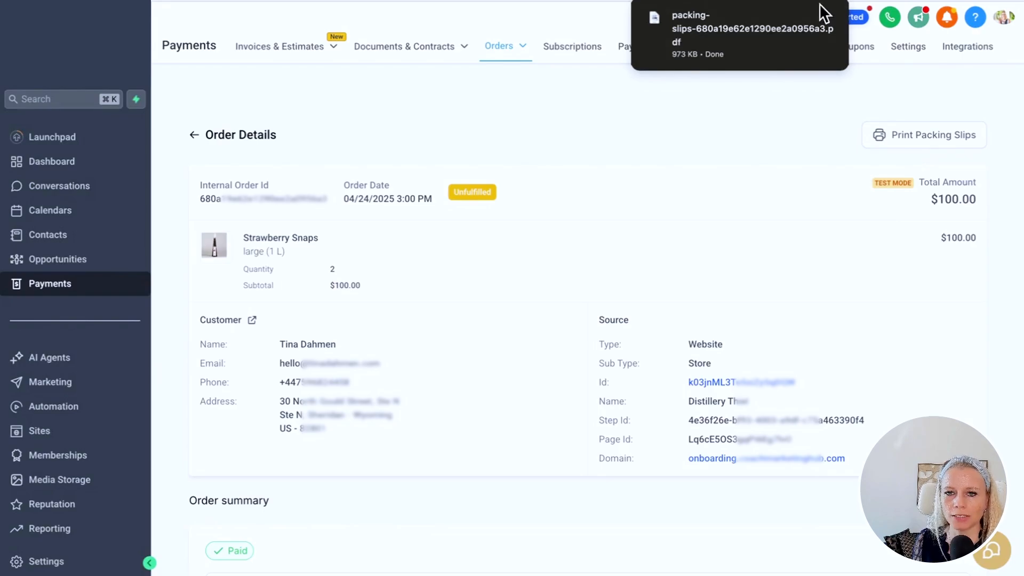
{"action": "left_click", "coordinate": [751, 32]}
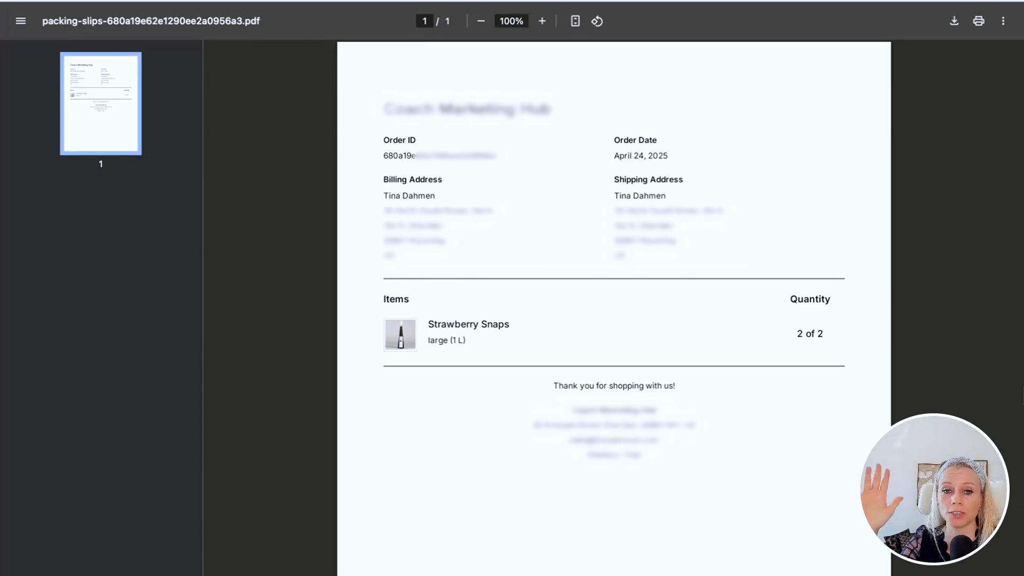
{"action": "key", "text": "super+w"}
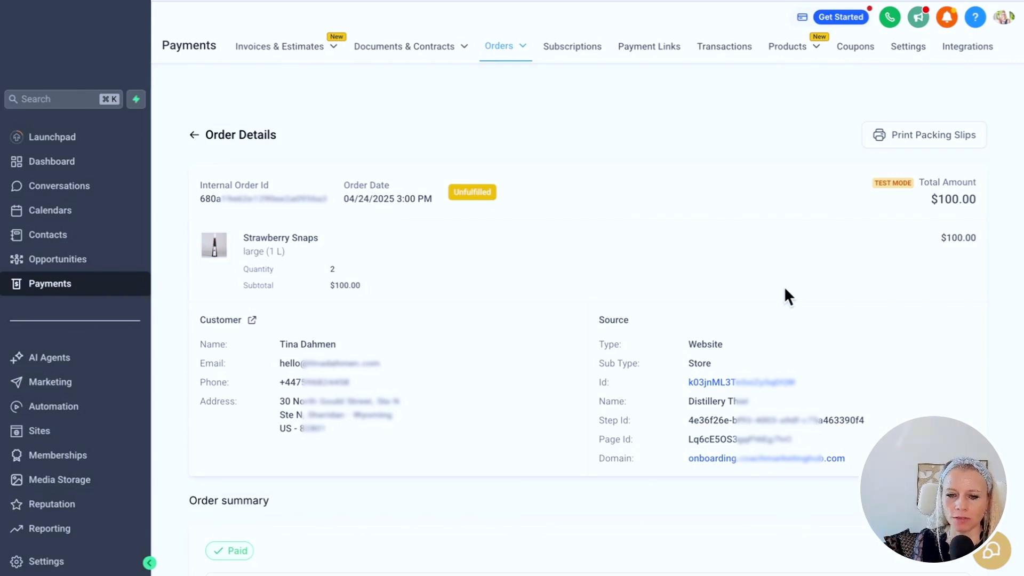
{"action": "scroll", "coordinate": [784, 287], "scroll_direction": "down", "scroll_amount": 6}
- Fulfil both Strawberry Snaps items with tracking ABC, carrier DHL and URL dhl.com/ABC
{"action": "scroll", "coordinate": [772, 289], "scroll_direction": "up", "scroll_amount": 1}
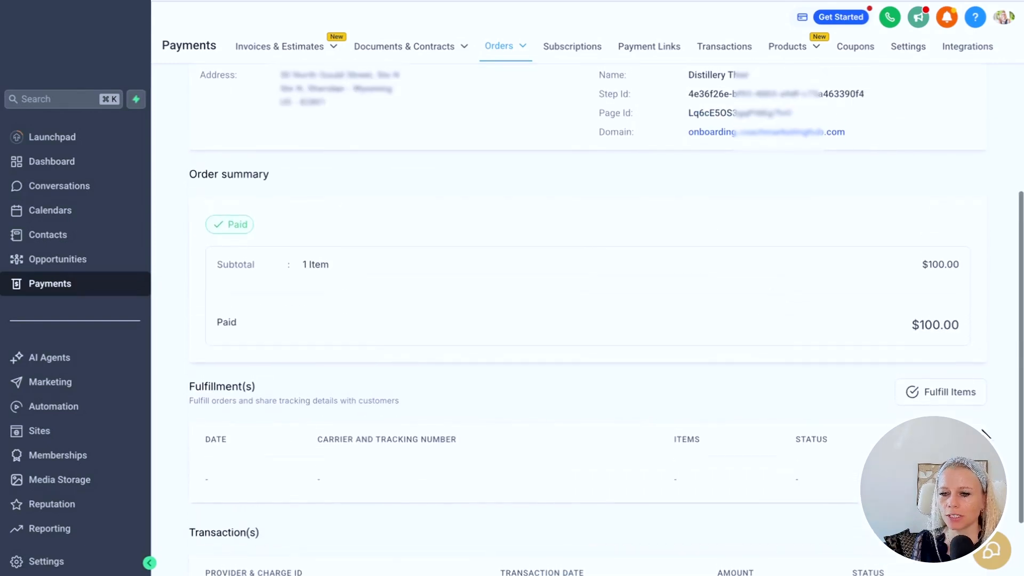
{"action": "left_click", "coordinate": [938, 393]}
{"action": "left_click", "coordinate": [430, 301]}
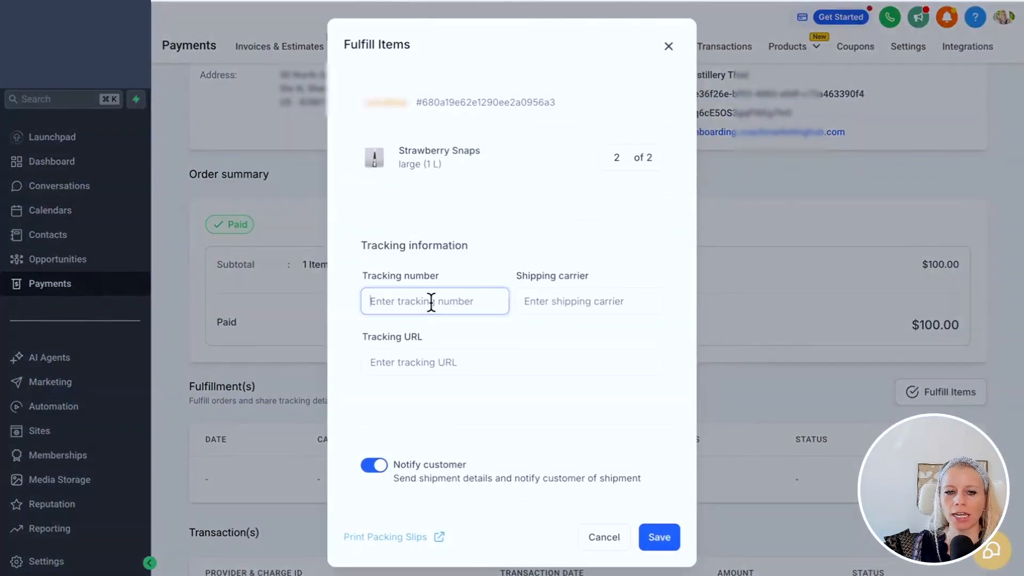
{"action": "type", "text": "ABC"}
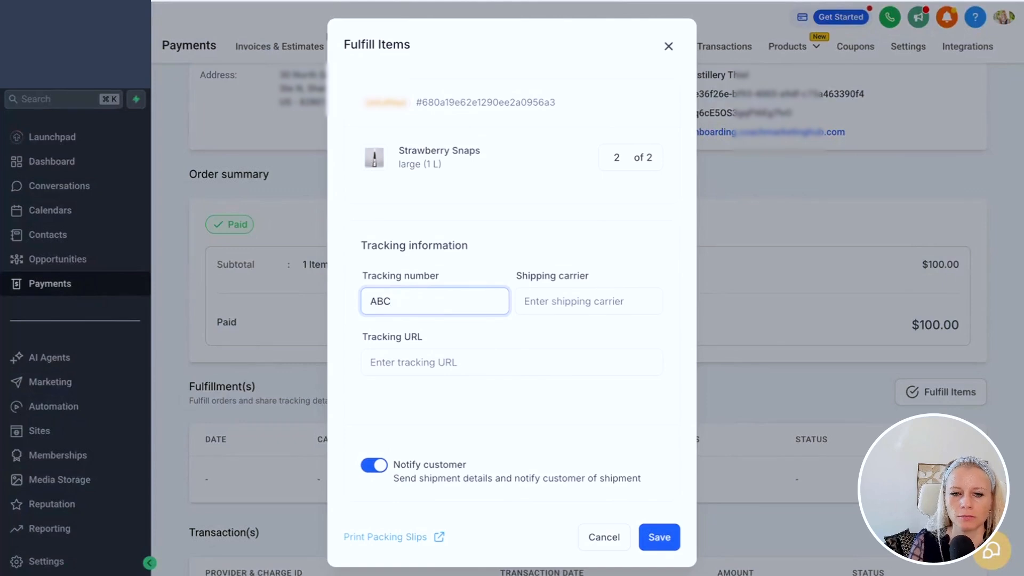
{"action": "left_click", "coordinate": [574, 302]}
{"action": "type", "text": "DHL"}
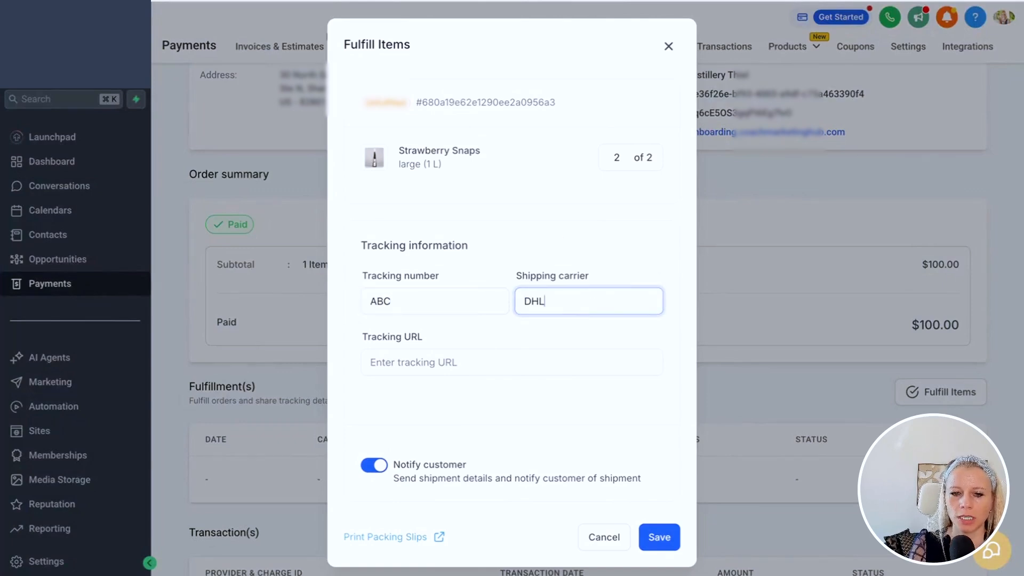
{"action": "left_click", "coordinate": [512, 353]}
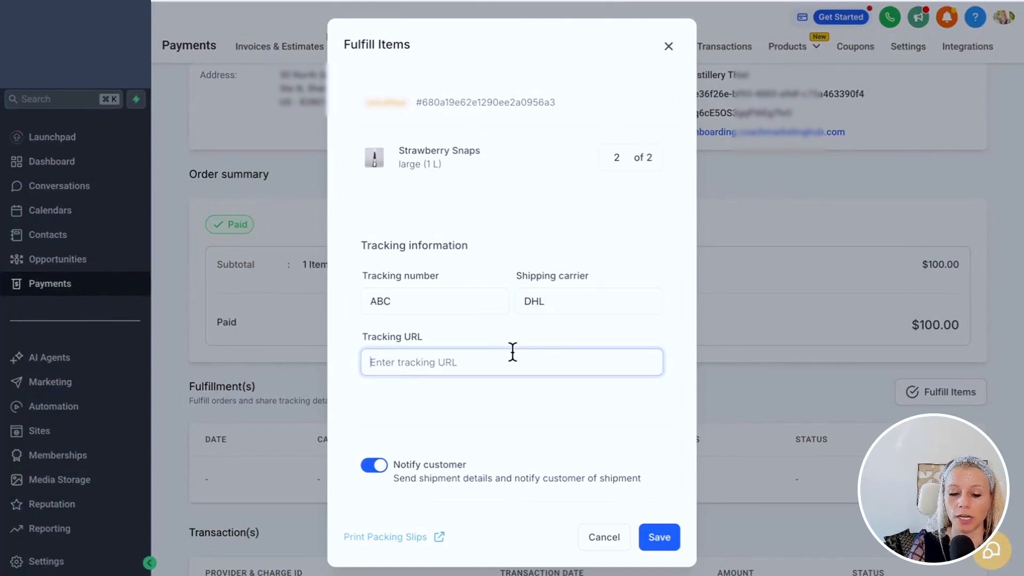
{"action": "type", "text": "dhl.com/"}
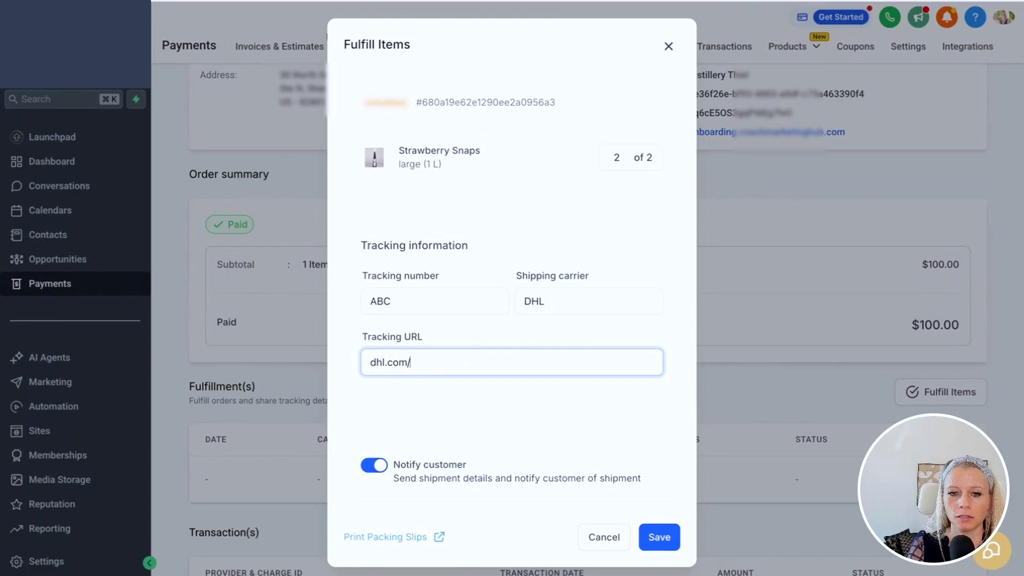
{"action": "type", "text": "ABC"}
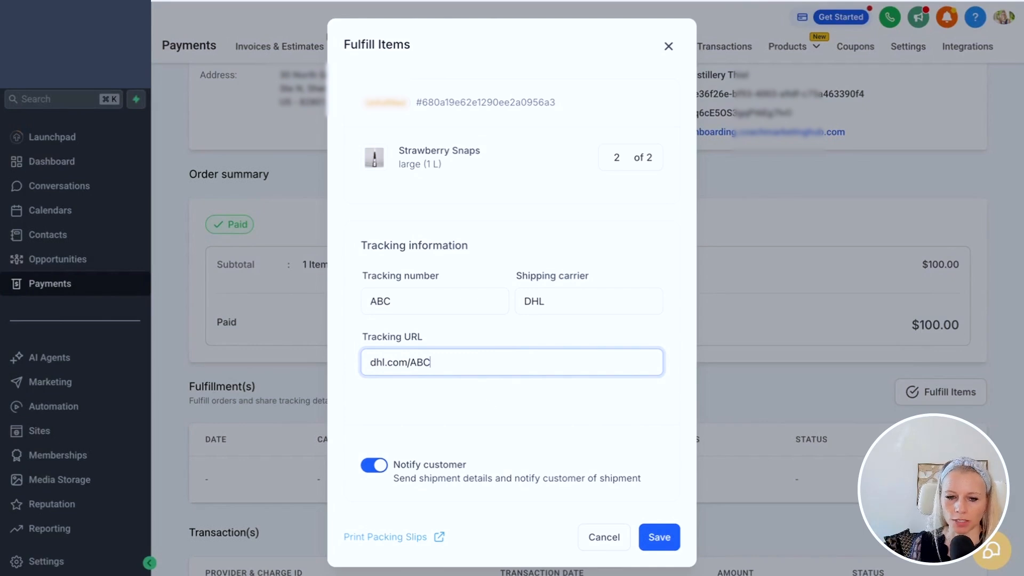
{"action": "left_click_drag", "start_coordinate": [627, 478], "coordinate": [633, 478]}
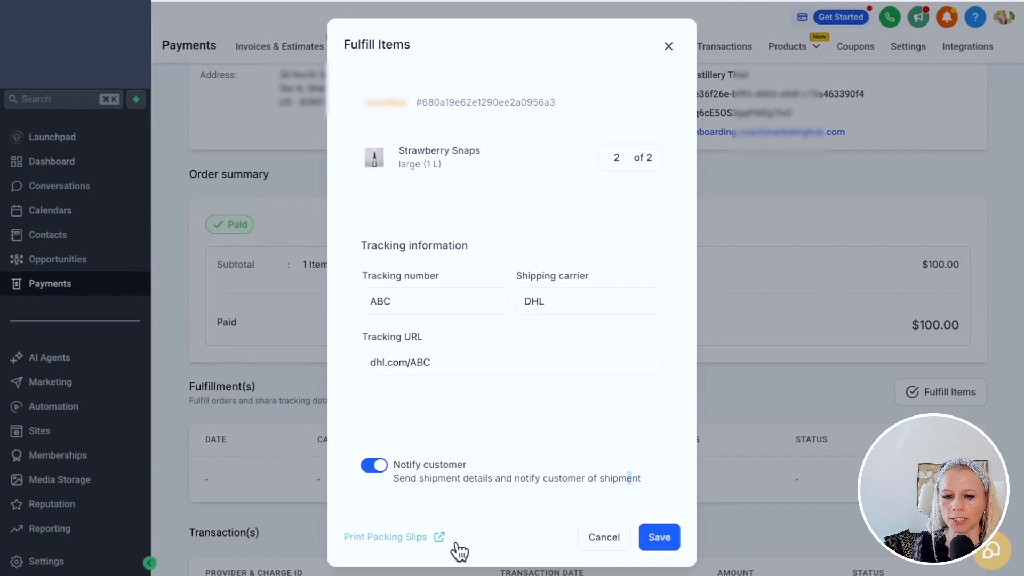
{"action": "left_click", "coordinate": [662, 537]}
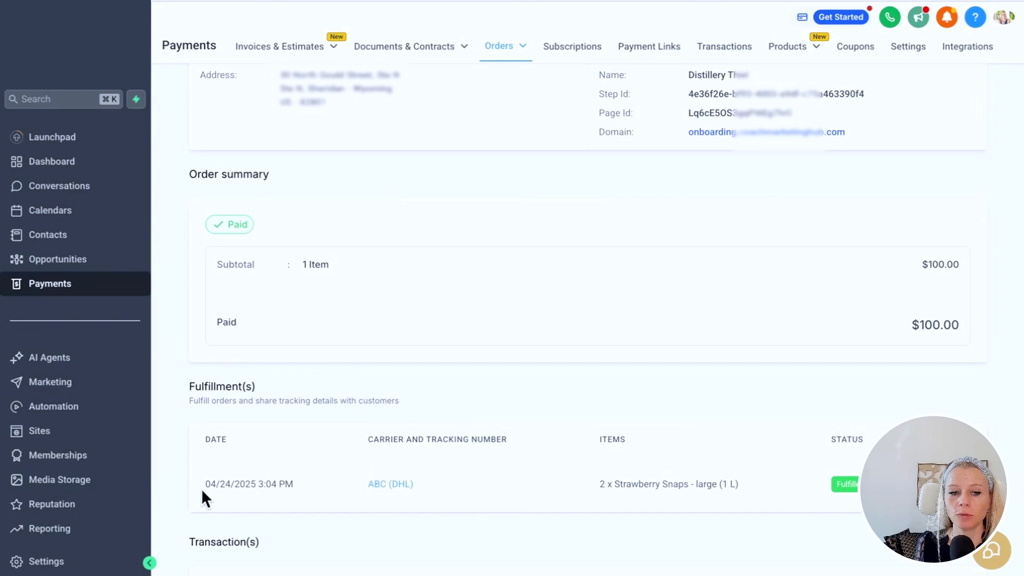
- Review the new fulfilment's 04/24/2025 date, DHL carrier and 2 x Strawberry Snaps large line
{"action": "left_click_drag", "start_coordinate": [204, 482], "coordinate": [292, 488]}
{"action": "left_click_drag", "start_coordinate": [414, 484], "coordinate": [388, 482]}
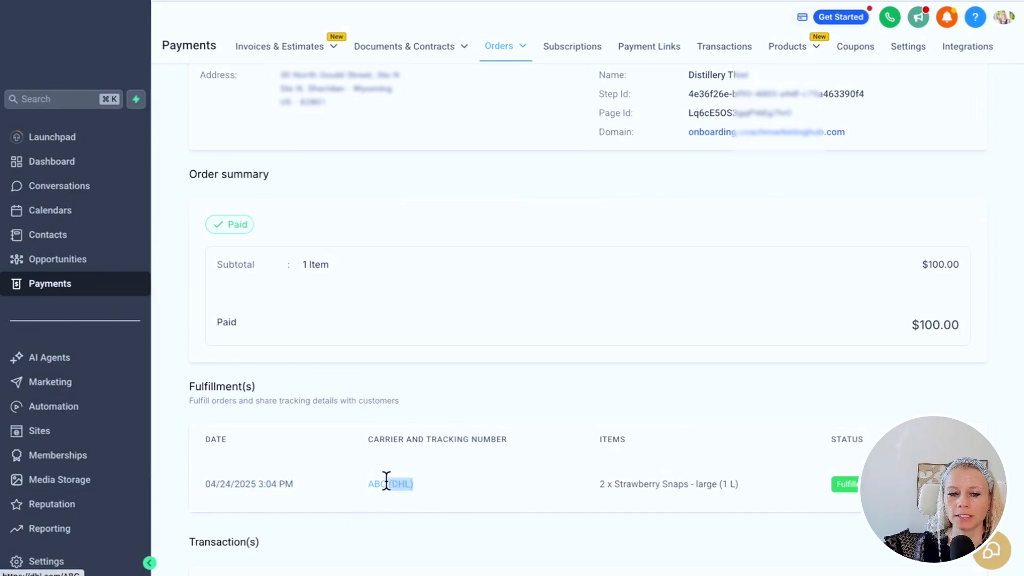
{"action": "left_click", "coordinate": [412, 505]}
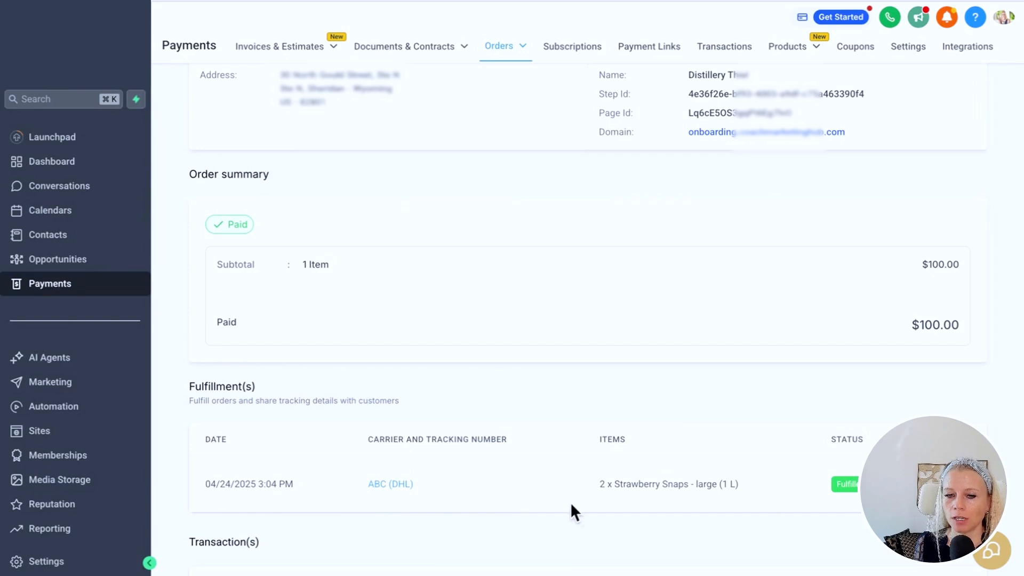
{"action": "left_click_drag", "start_coordinate": [599, 484], "coordinate": [736, 484]}
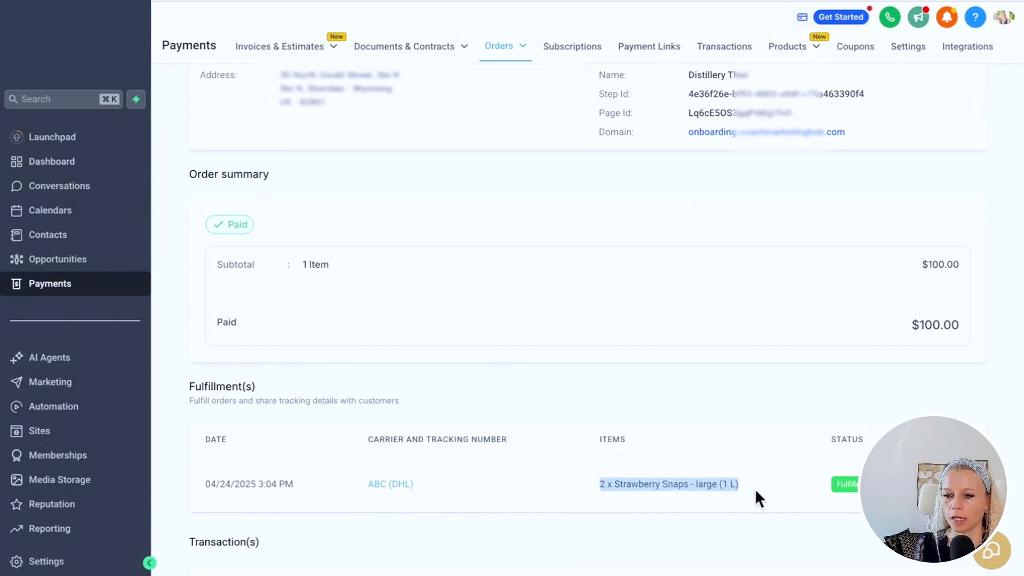
{"action": "left_click", "coordinate": [755, 491]}
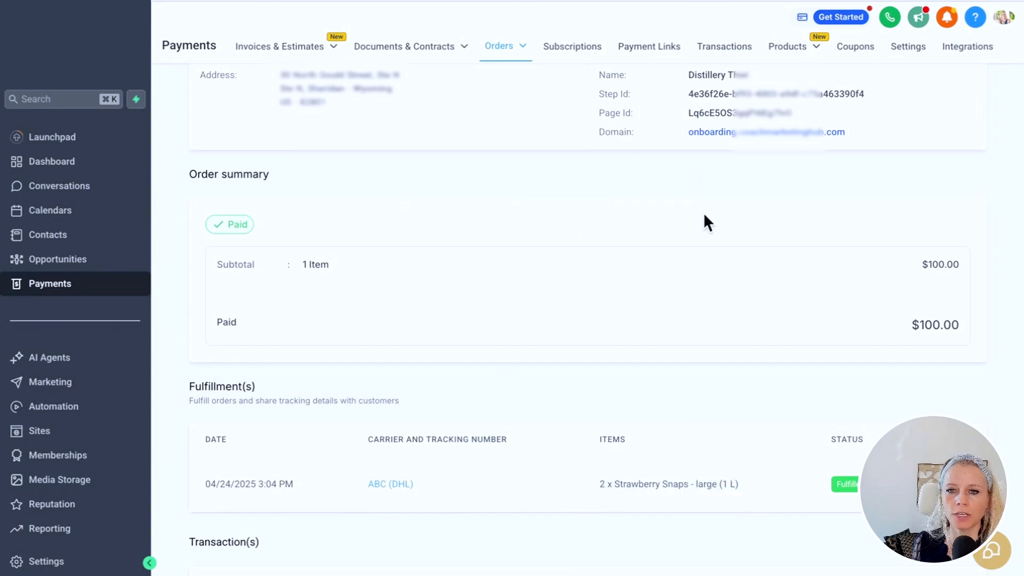
{"action": "mouse_move", "coordinate": [793, 48]}
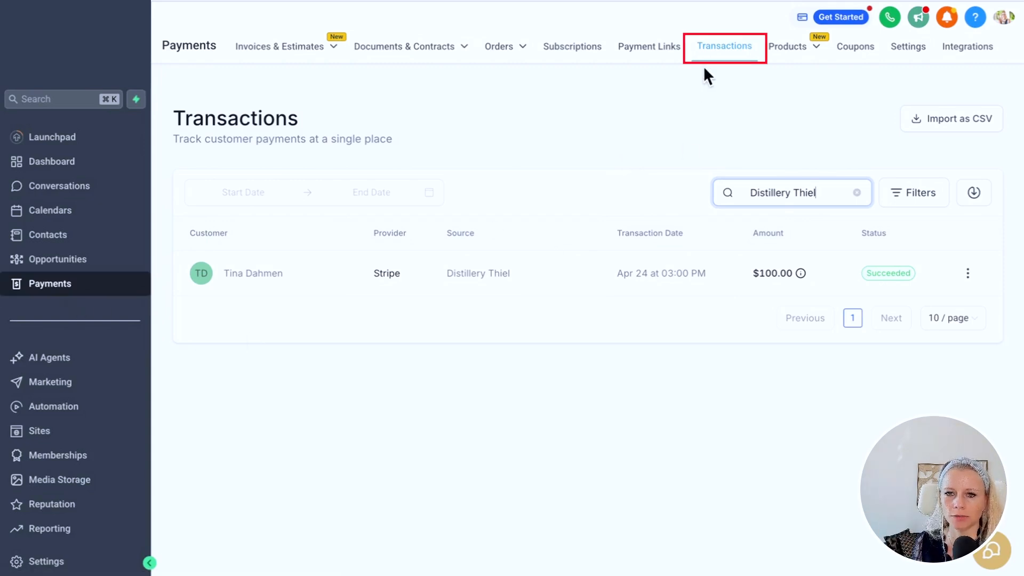
- Refund the $100 payment with the note 'Sorry to see you go!' and check its Refunded status
{"action": "left_click", "coordinate": [967, 274]}
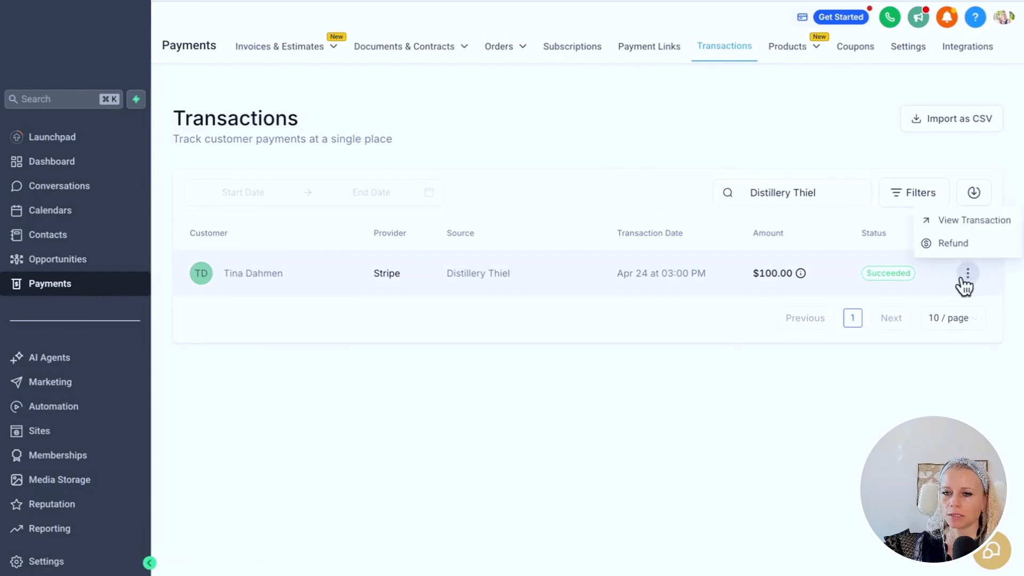
{"action": "left_click", "coordinate": [953, 243]}
{"action": "left_click", "coordinate": [428, 347]}
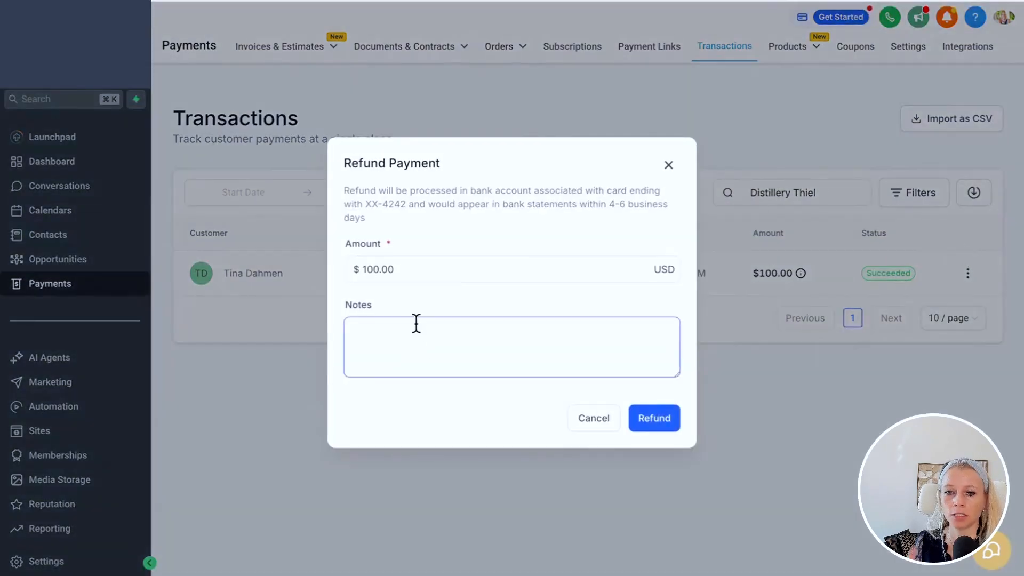
{"action": "left_click", "coordinate": [432, 351]}
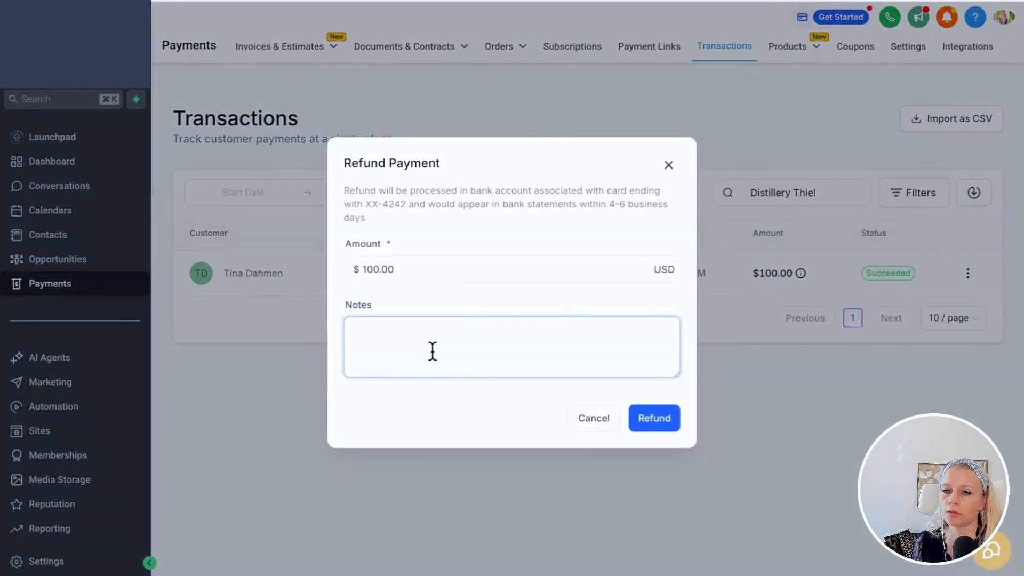
{"action": "type", "text": "Sorry to see you go!"}
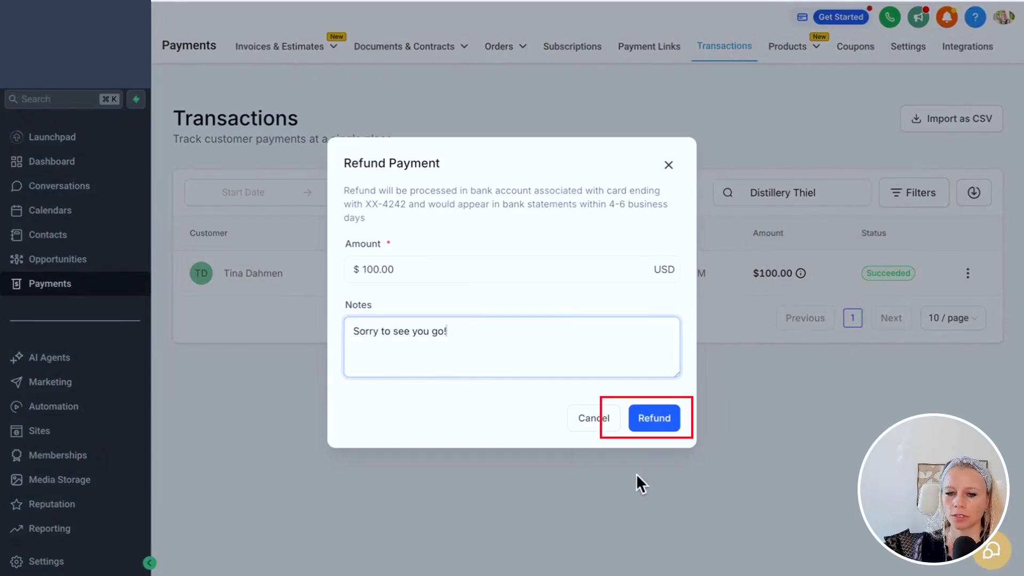
{"action": "left_click", "coordinate": [642, 418]}
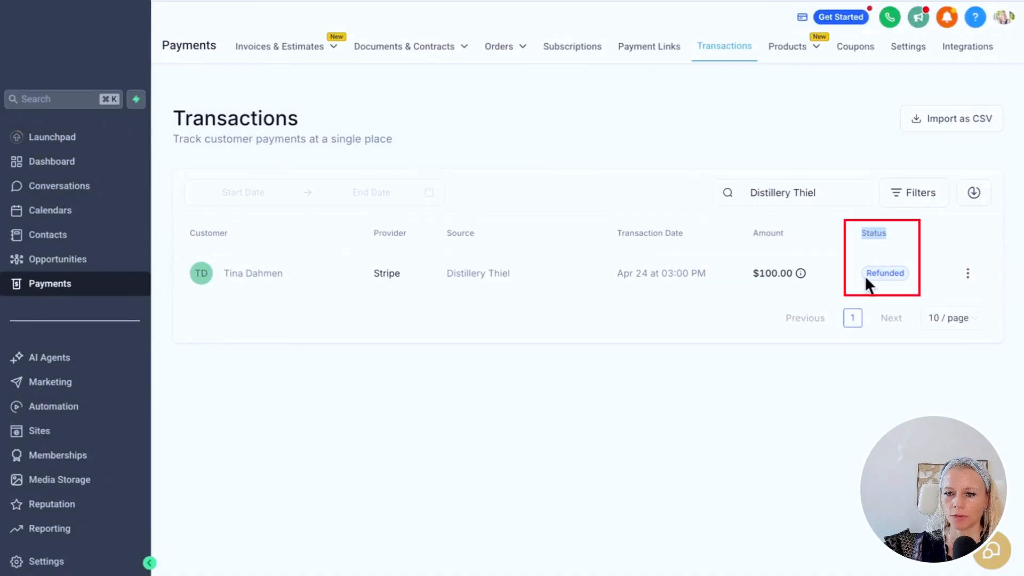
{"action": "left_click_drag", "start_coordinate": [867, 273], "coordinate": [910, 273]}
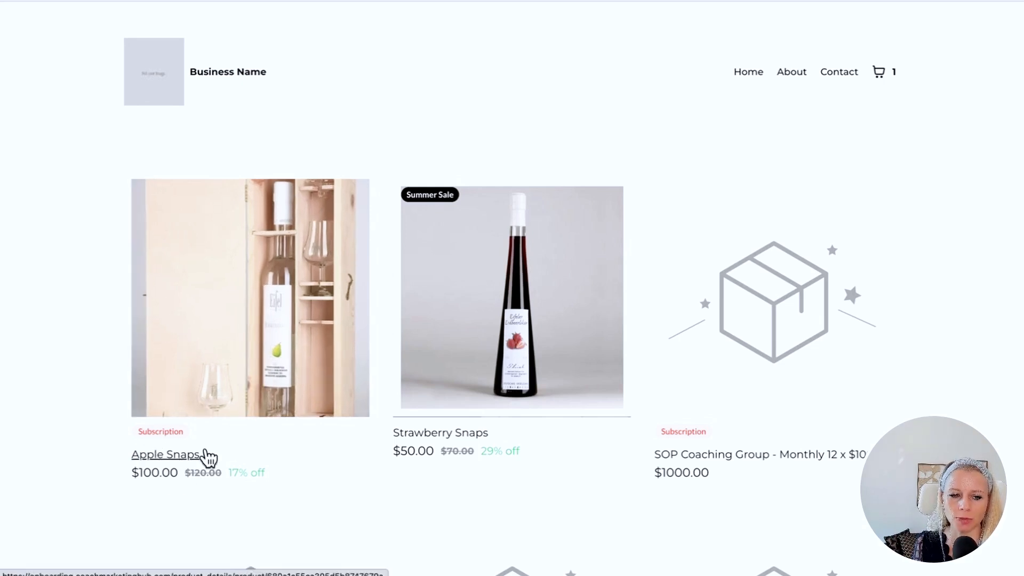
- Add one Apple Snaps to the cart, note the 17% discount, and proceed to the $100.00 checkout
{"action": "left_click", "coordinate": [244, 295]}
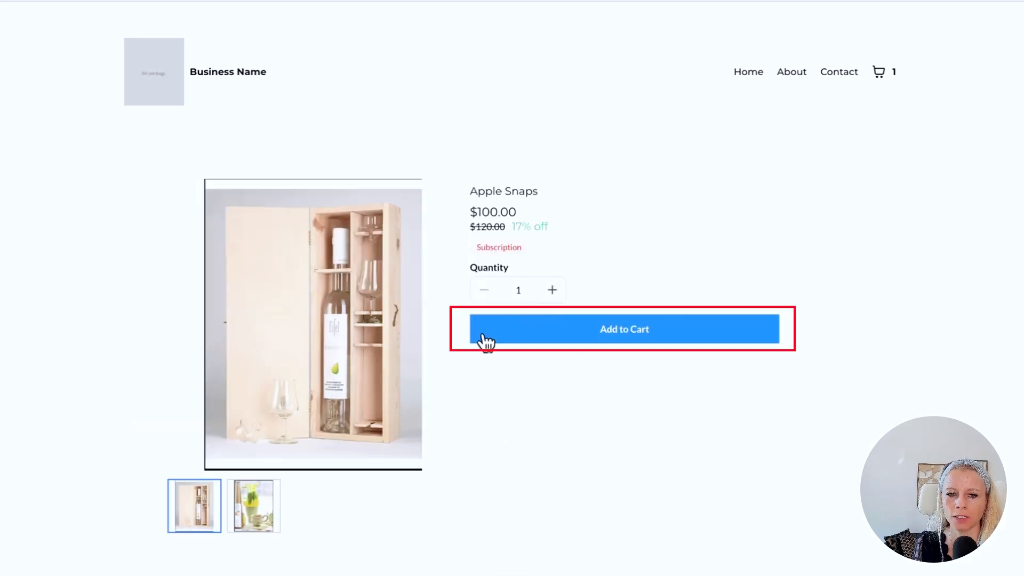
{"action": "left_click", "coordinate": [623, 335]}
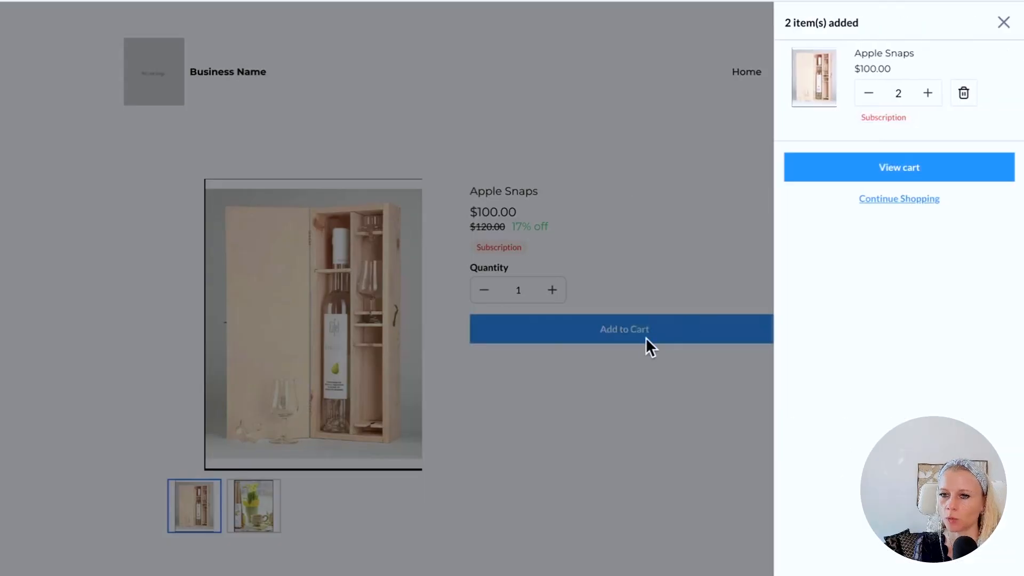
{"action": "left_click", "coordinate": [867, 95]}
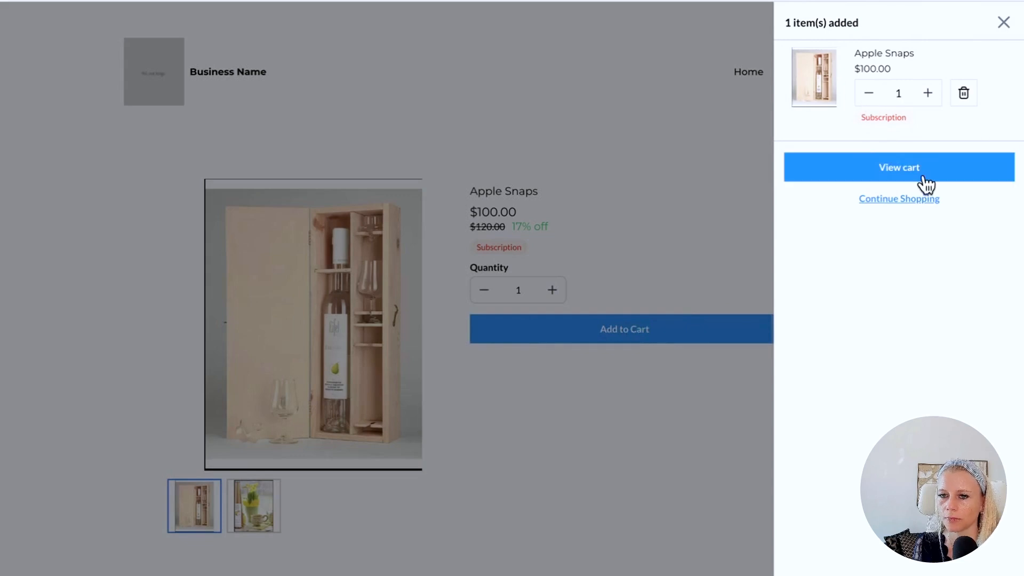
{"action": "left_click", "coordinate": [898, 172]}
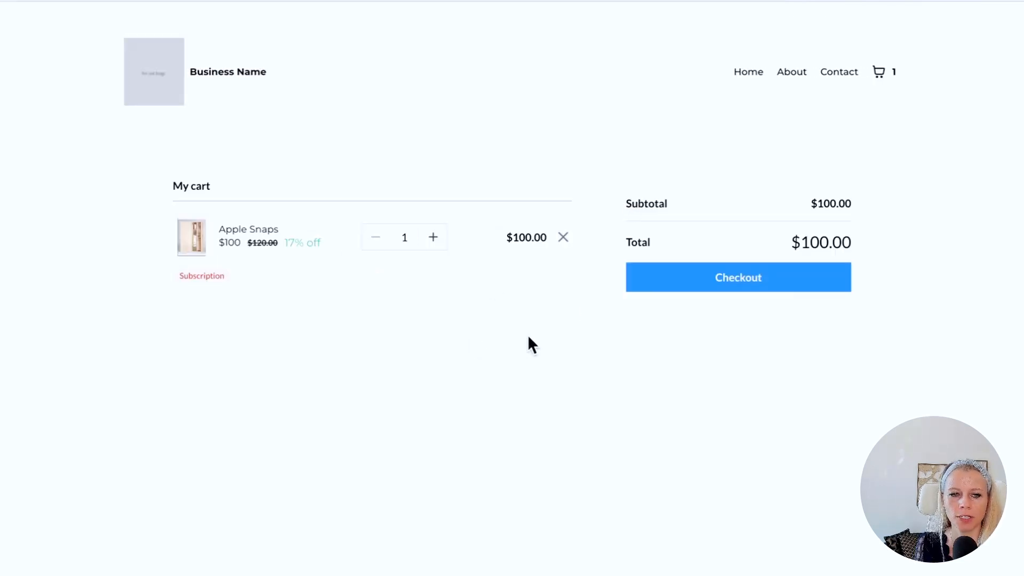
{"action": "left_click_drag", "start_coordinate": [320, 243], "coordinate": [288, 243]}
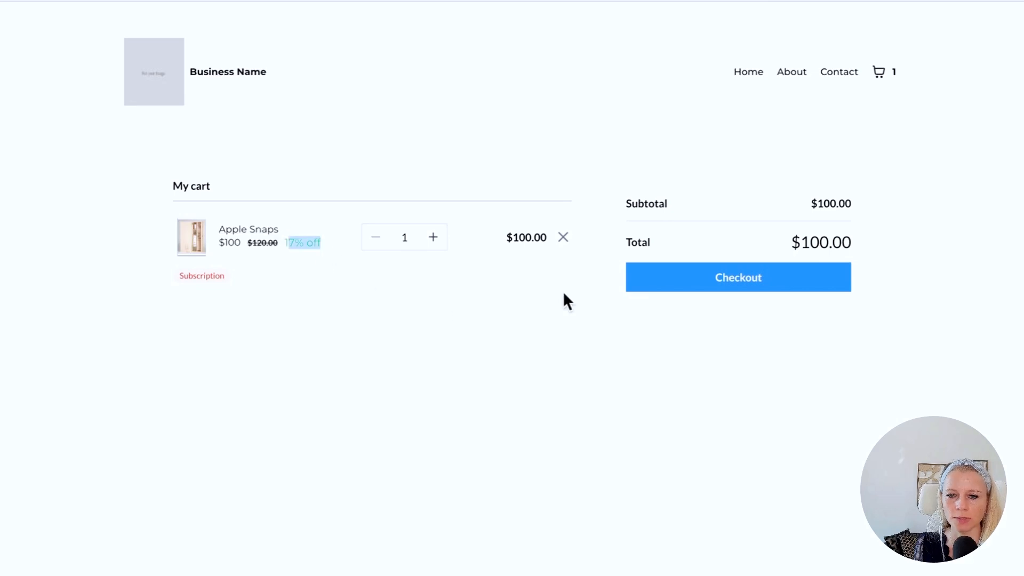
{"action": "left_click", "coordinate": [734, 280]}
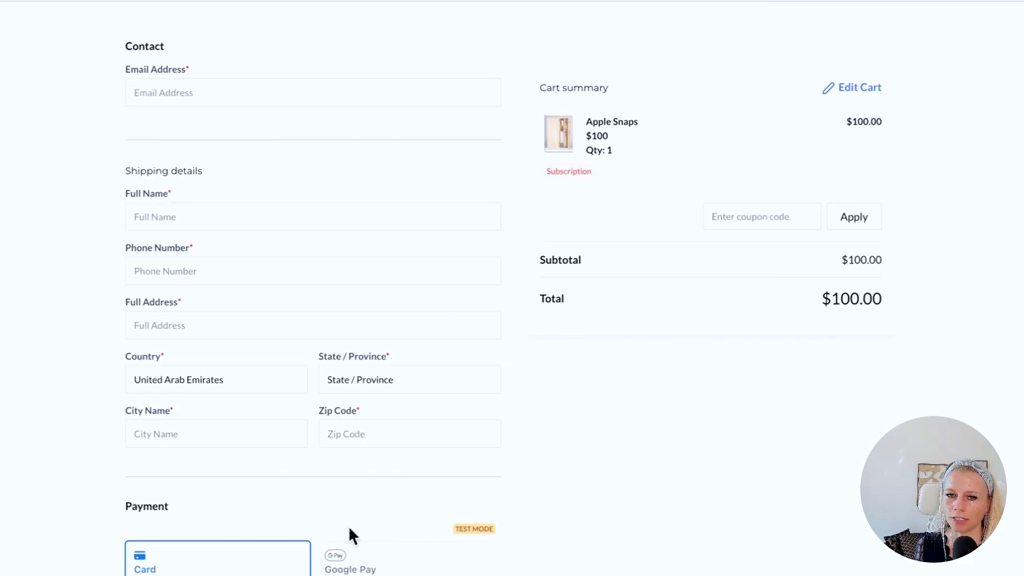
{"action": "left_click_drag", "start_coordinate": [546, 171], "coordinate": [590, 171]}
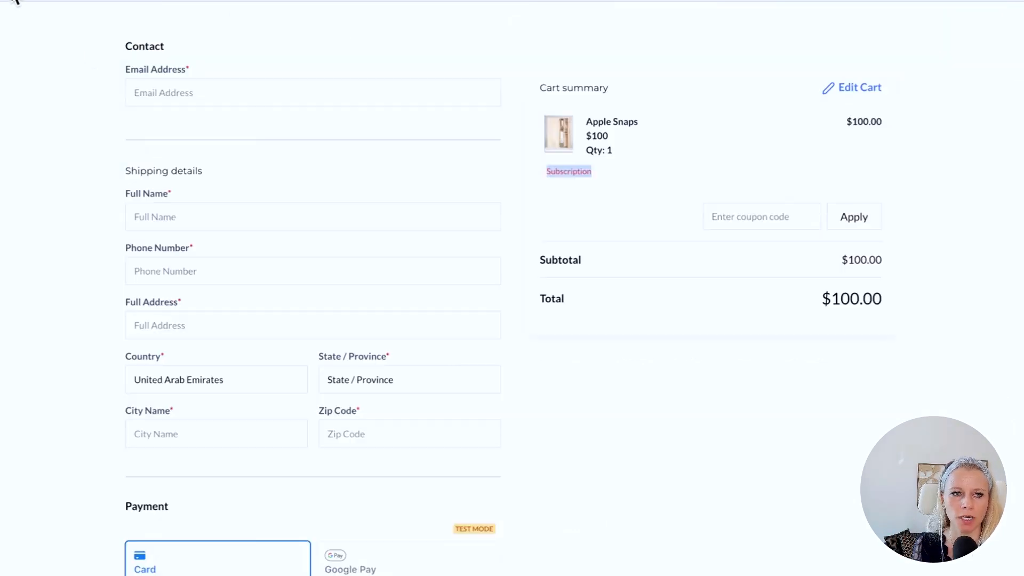
- Go back from checkout to the shop grid, open Strawberry Snaps and view its size options
{"action": "left_click", "coordinate": [16, 10]}
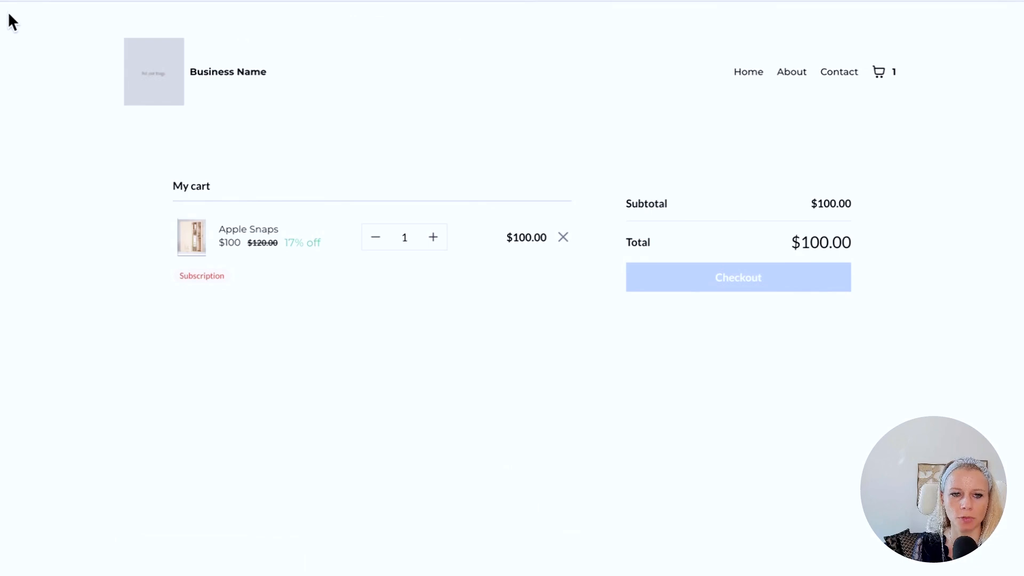
{"action": "left_click", "coordinate": [22, 2]}
{"action": "left_click", "coordinate": [22, 4]}
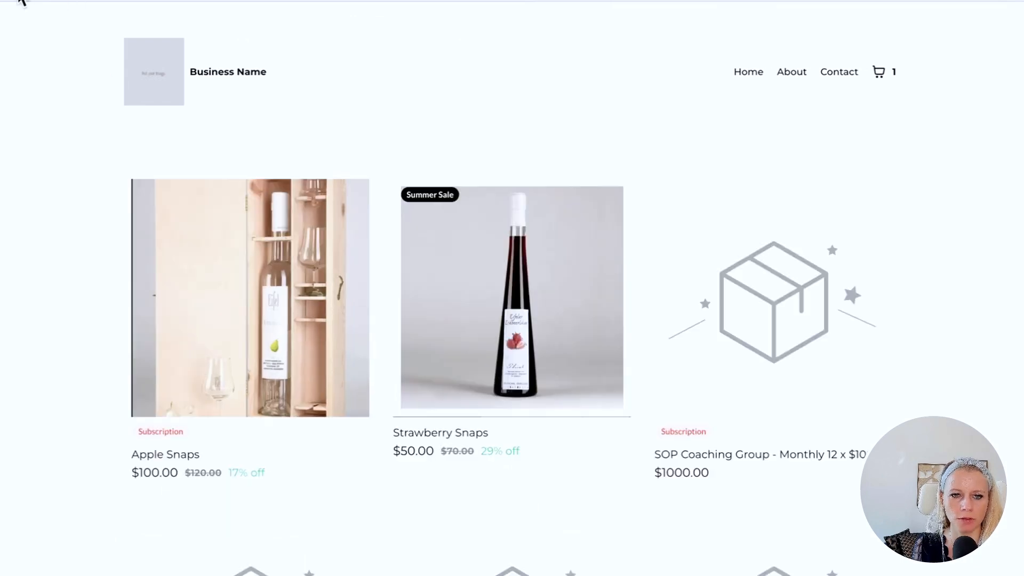
{"action": "left_click", "coordinate": [470, 337]}
{"action": "left_click", "coordinate": [520, 272]}
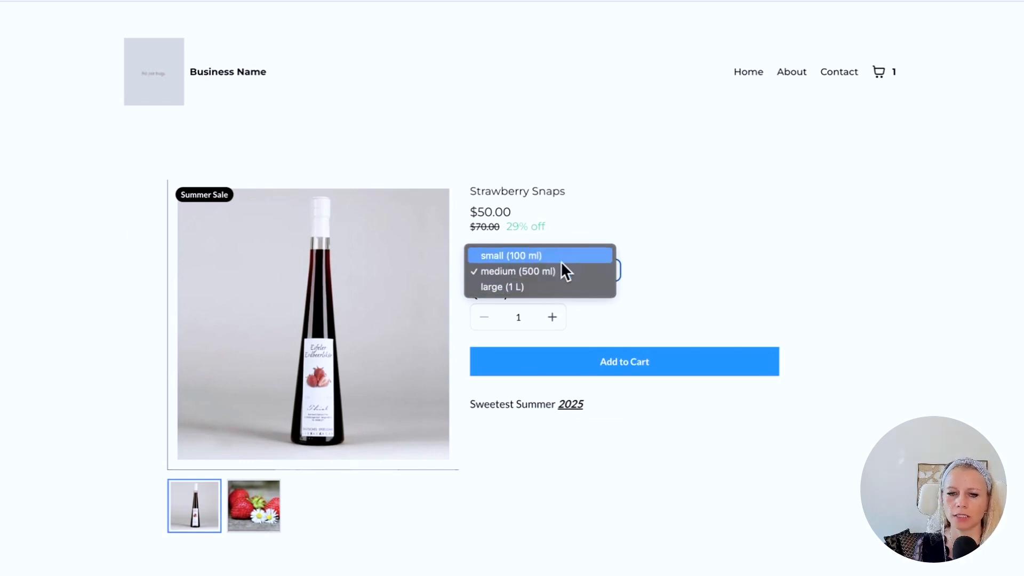
{"action": "key", "text": "Escape"}
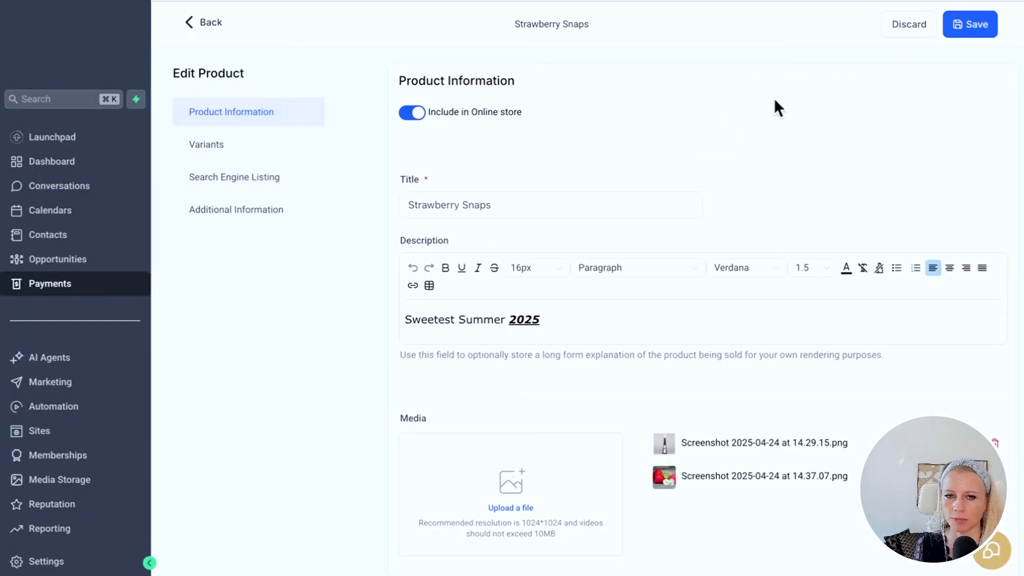
- Change the compare-at prices to 50 for small and 90 for large, then save the product
{"action": "left_click_drag", "start_coordinate": [512, 24], "coordinate": [589, 24]}
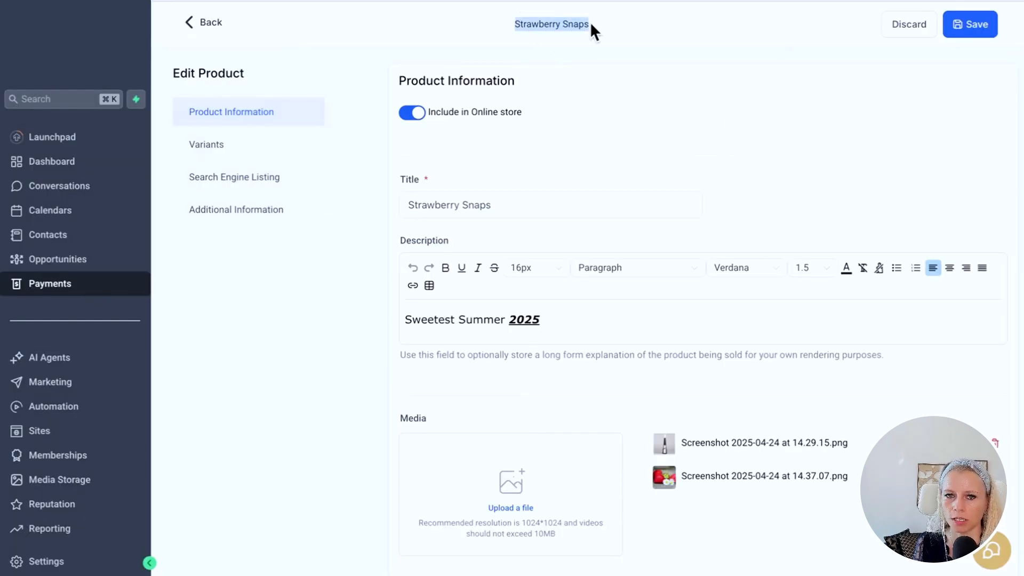
{"action": "scroll", "coordinate": [909, 345], "scroll_direction": "down", "scroll_amount": 20}
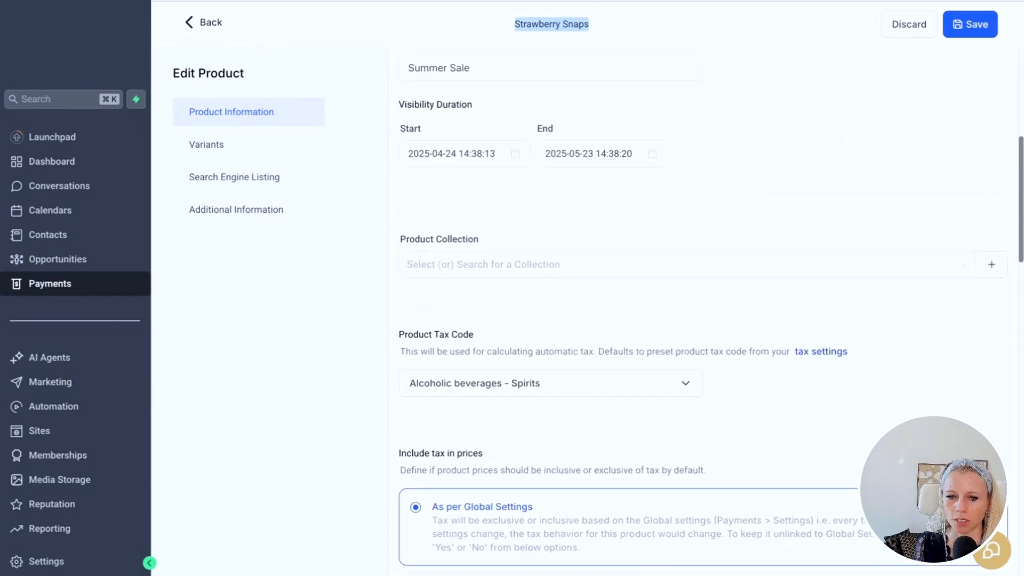
{"action": "scroll", "coordinate": [788, 302], "scroll_direction": "down", "scroll_amount": 4}
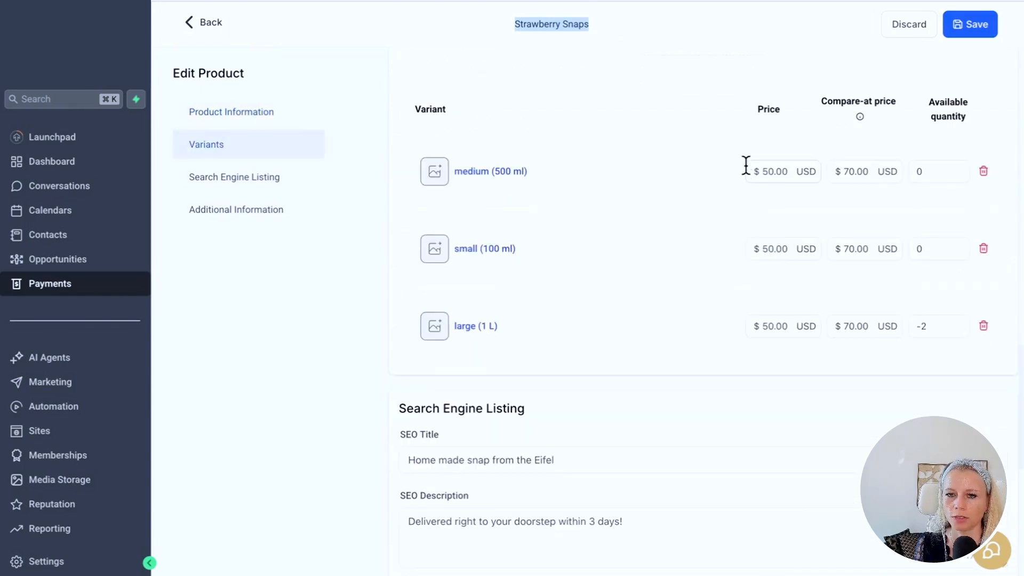
{"action": "scroll", "coordinate": [690, 201], "scroll_direction": "up", "scroll_amount": 1}
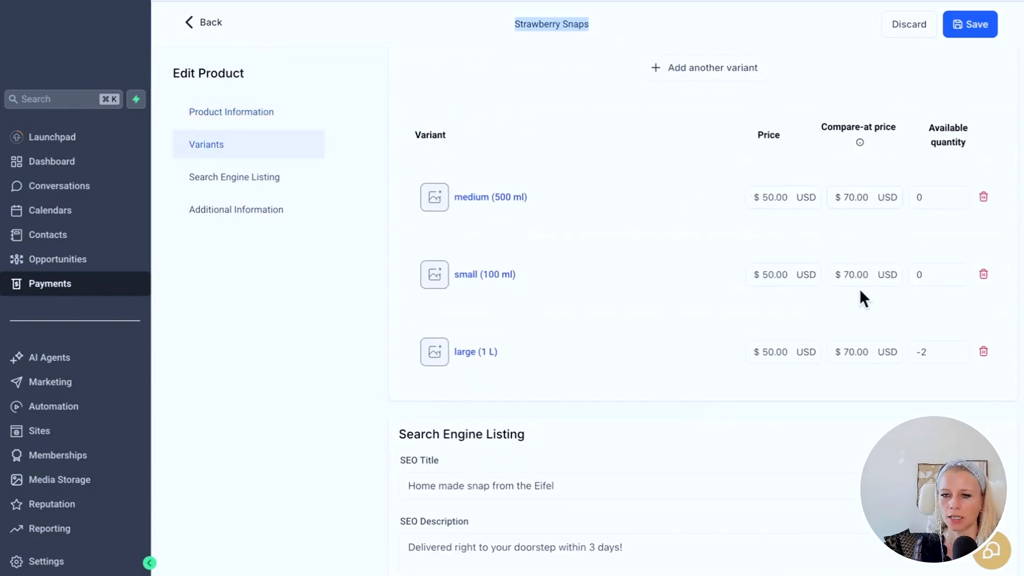
{"action": "left_click", "coordinate": [844, 276]}
{"action": "type", "text": "5"}
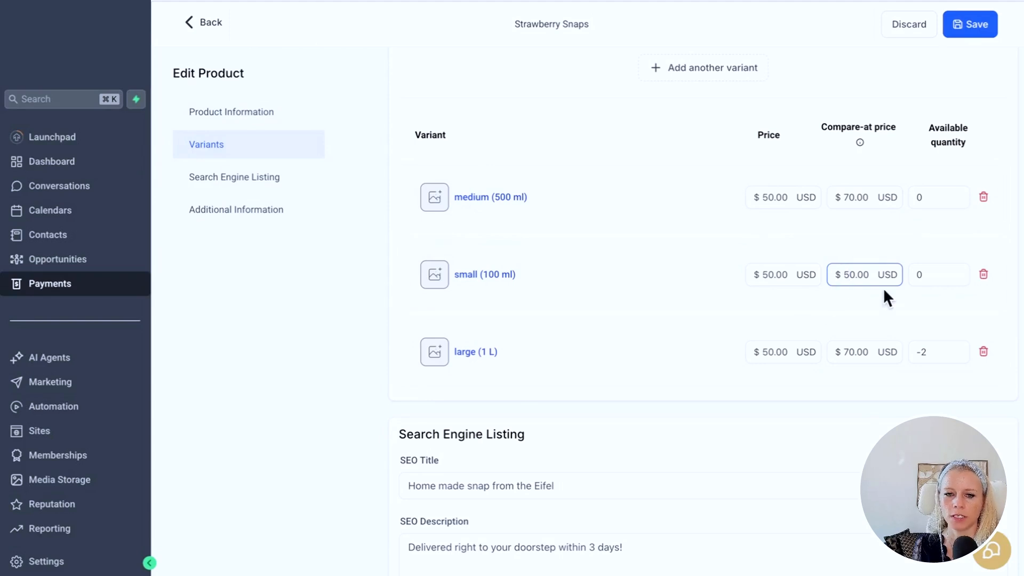
{"action": "left_click", "coordinate": [535, 339]}
{"action": "left_click", "coordinate": [845, 352]}
{"action": "key", "text": "BackSpace"}
{"action": "type", "text": "9"}
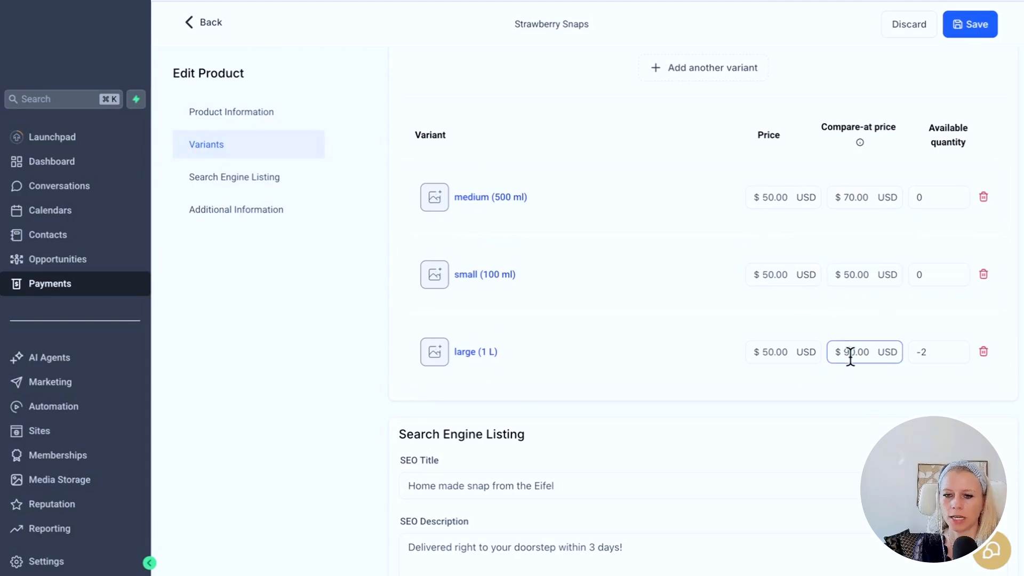
{"action": "left_click", "coordinate": [962, 25]}
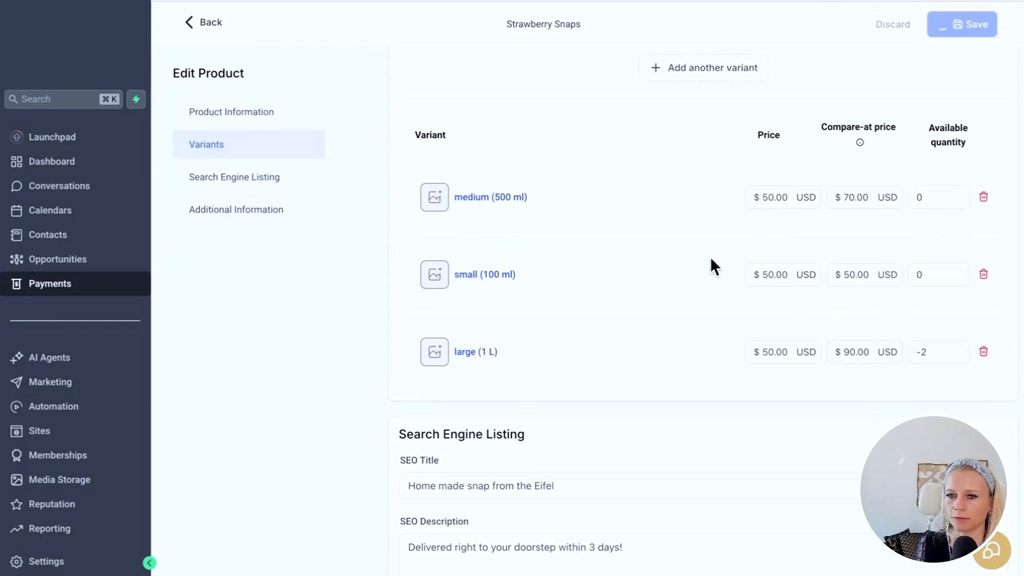
{"action": "scroll", "coordinate": [564, 201], "scroll_direction": "up", "scroll_amount": 10}
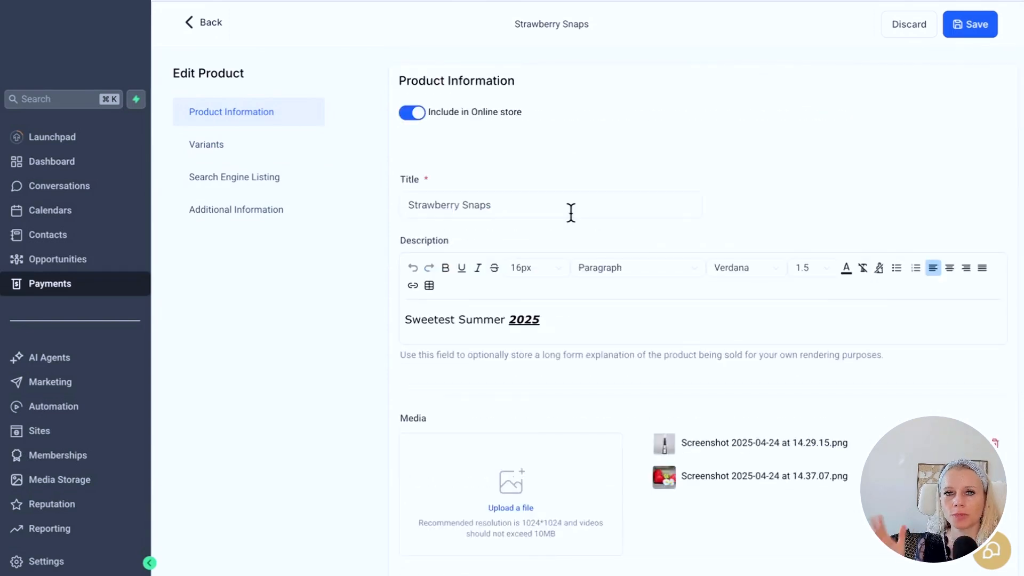
{"action": "left_click", "coordinate": [571, 212]}
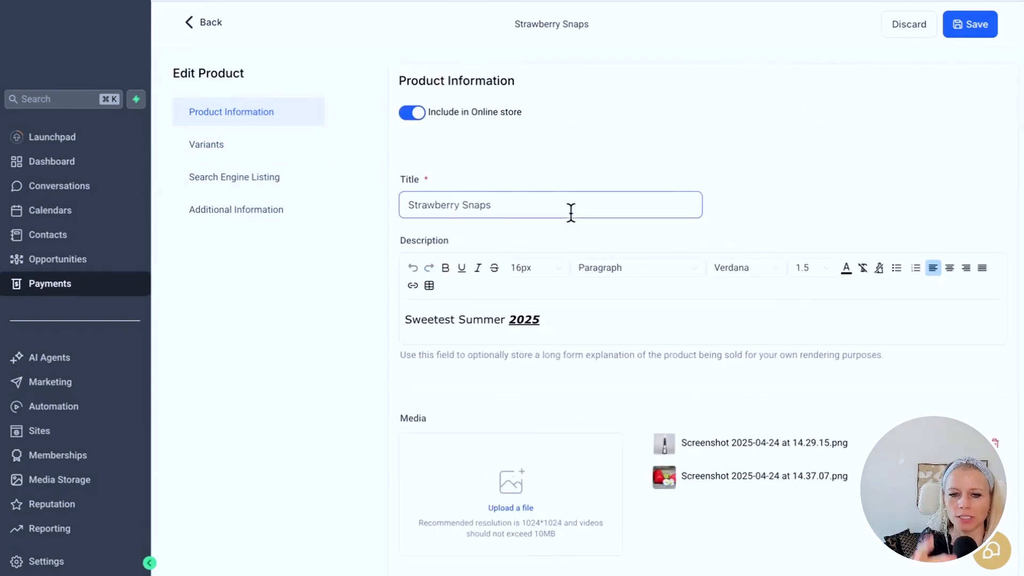